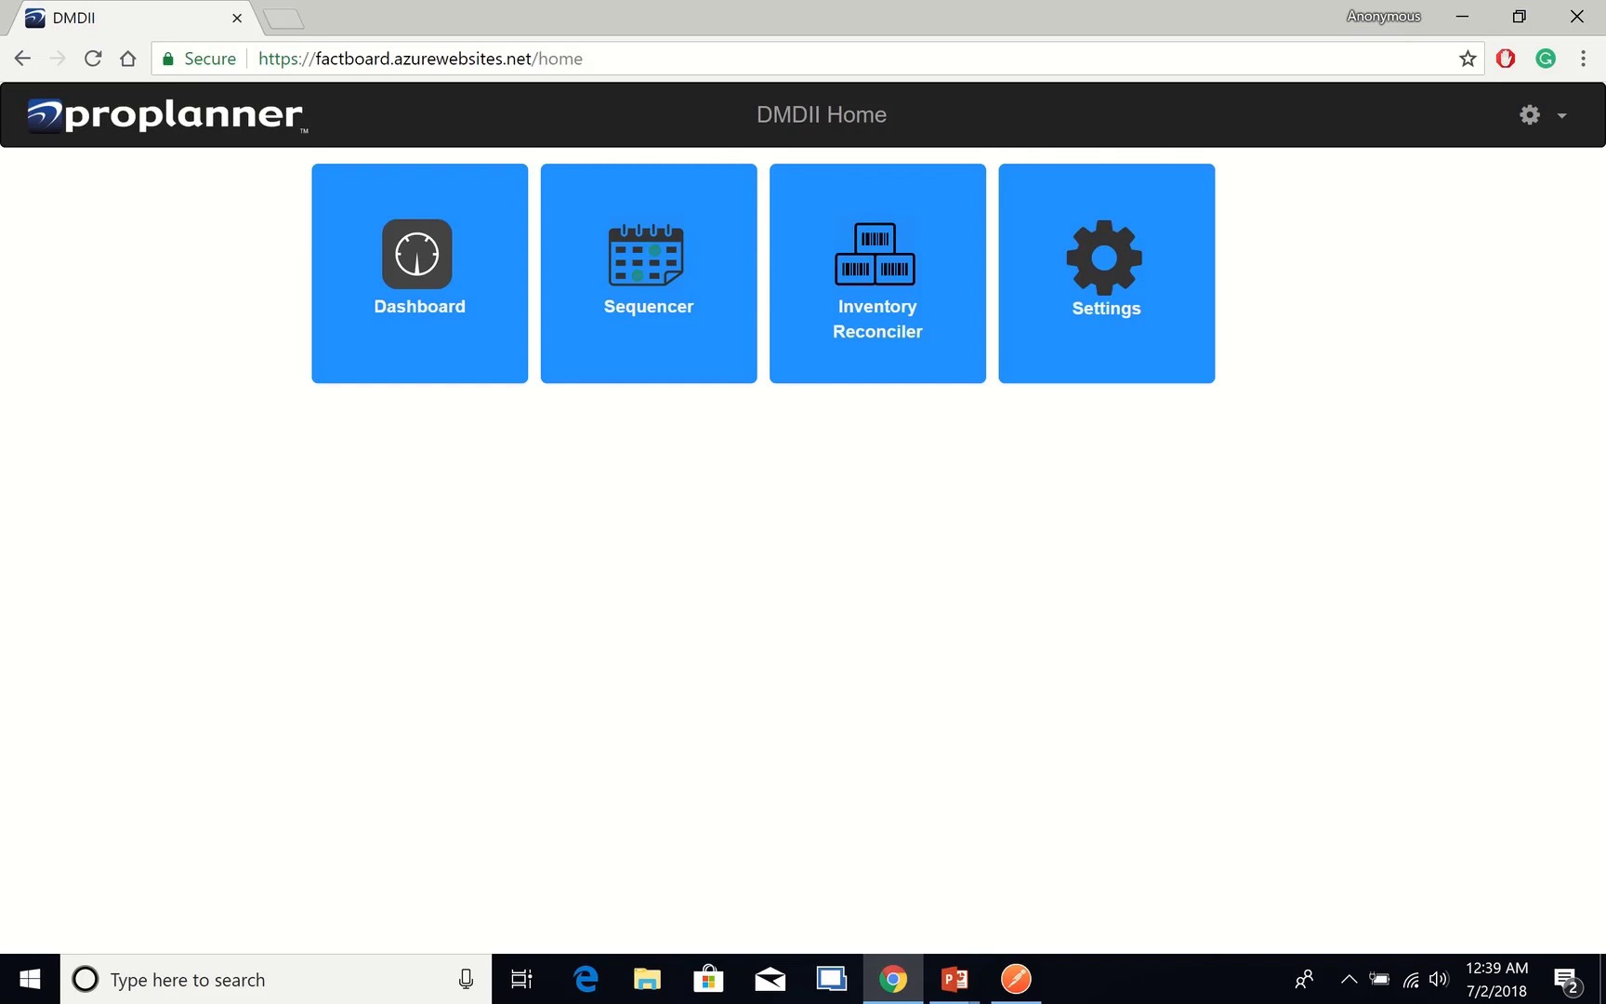
pyautogui.click(1016, 979)
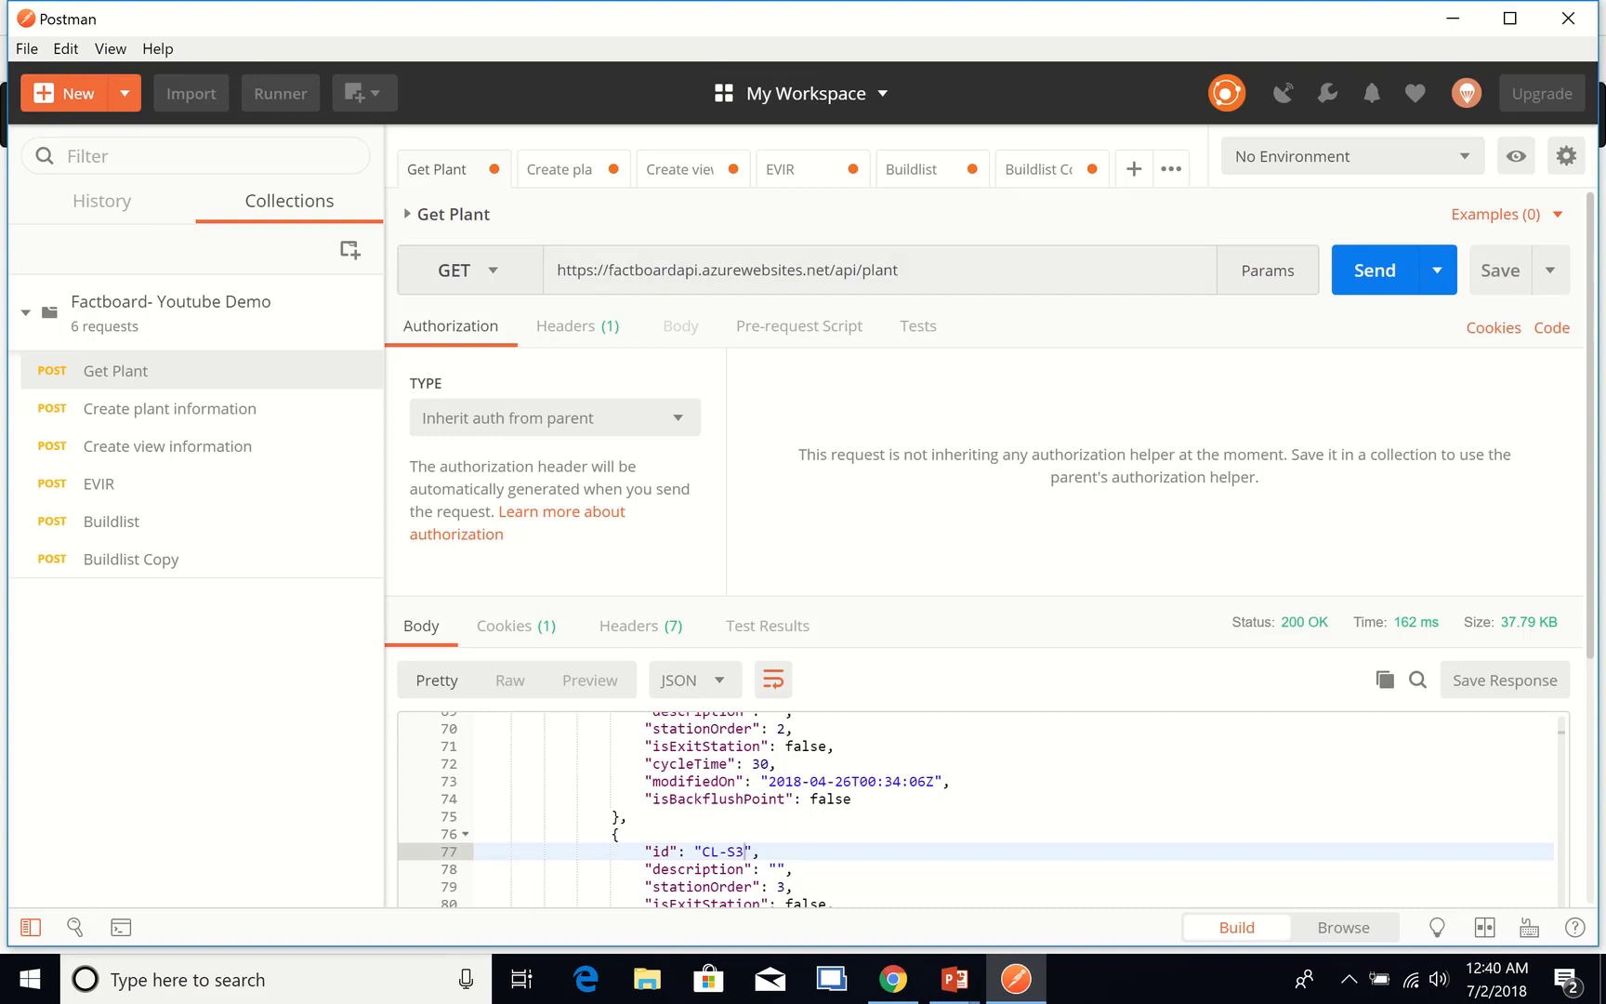
pyautogui.doubleClick(879, 269)
pyautogui.doubleClick(845, 269)
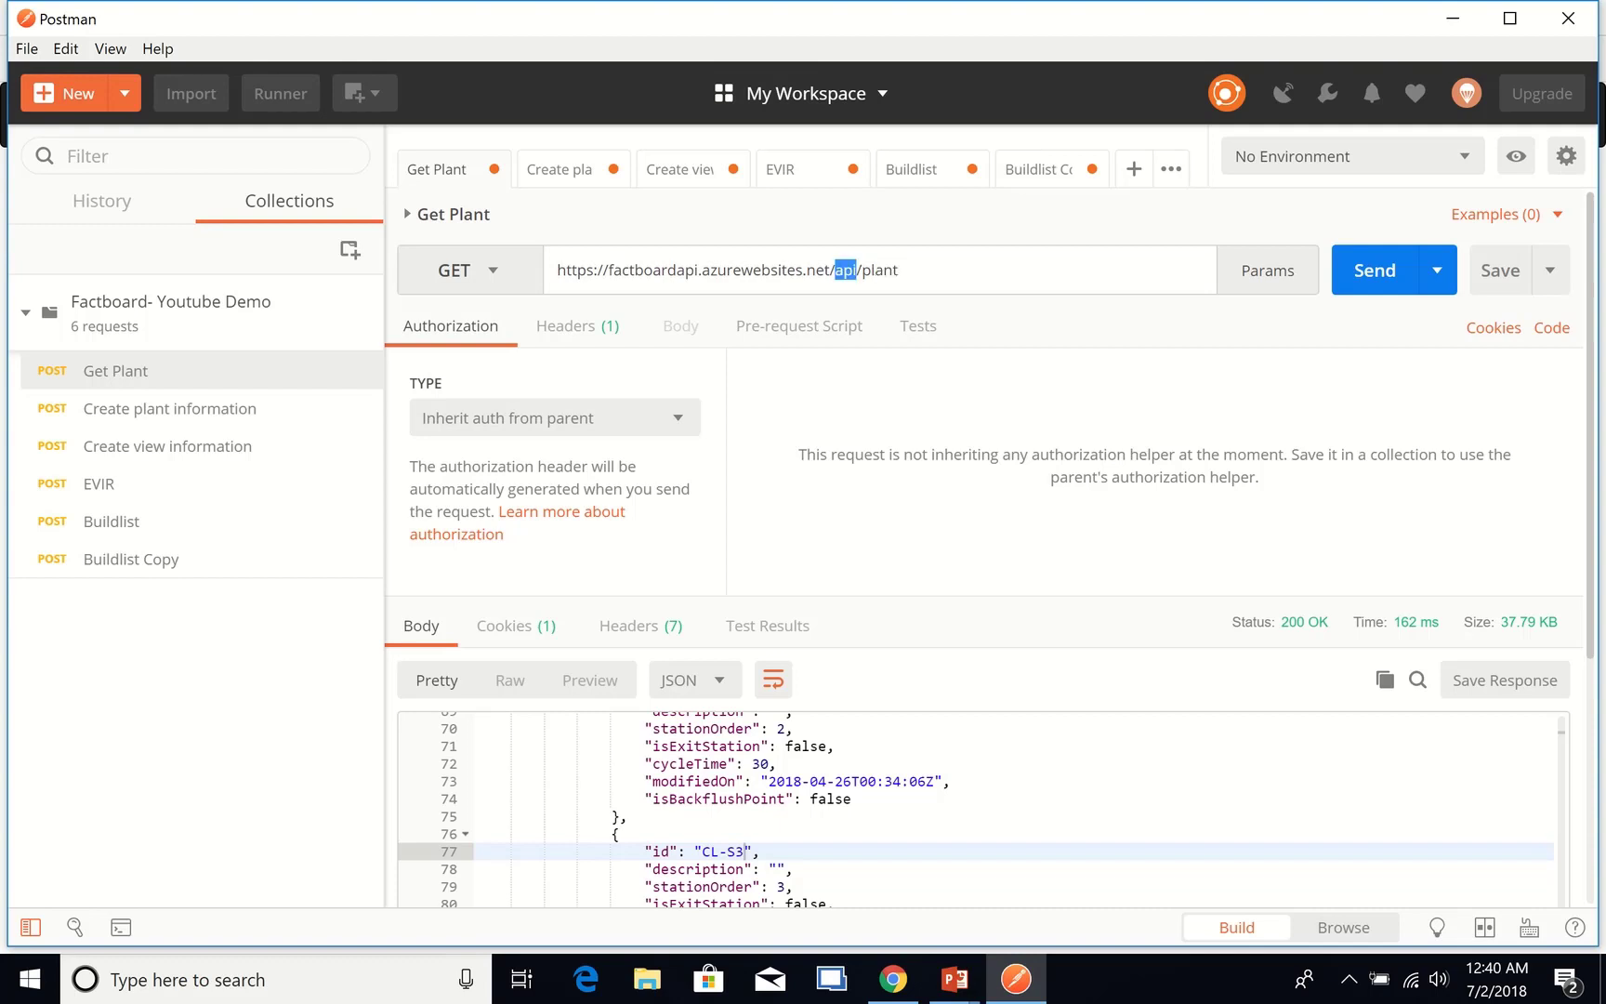
pyautogui.doubleClick(879, 270)
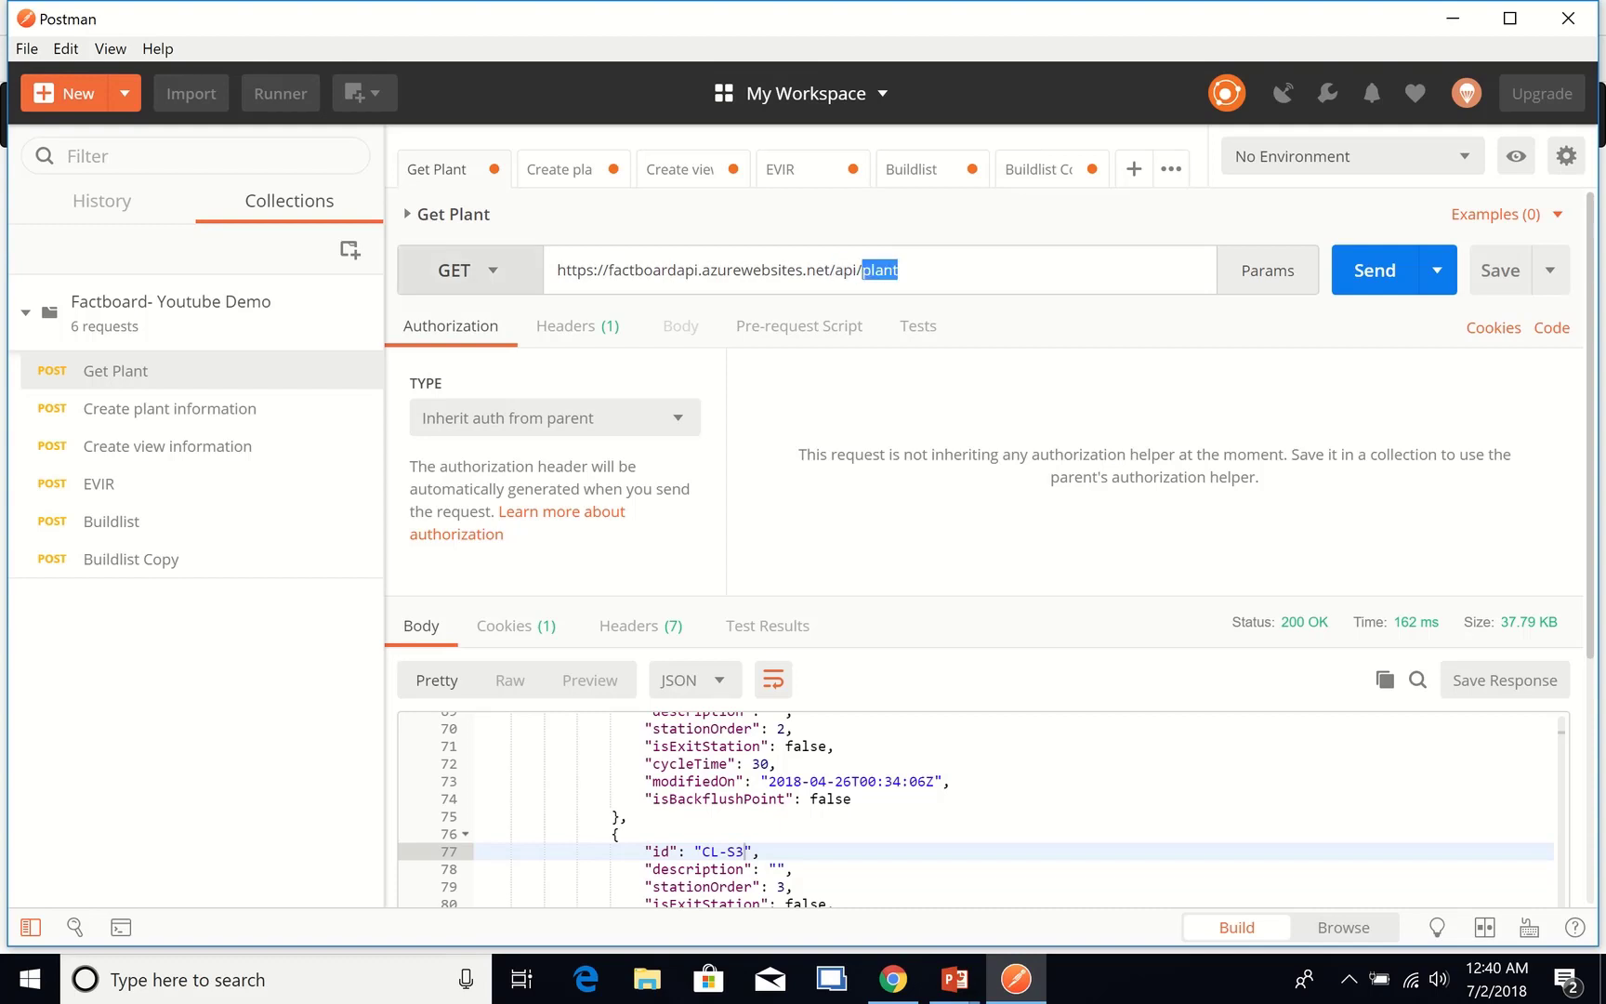
pyautogui.click(470, 271)
pyautogui.click(470, 271)
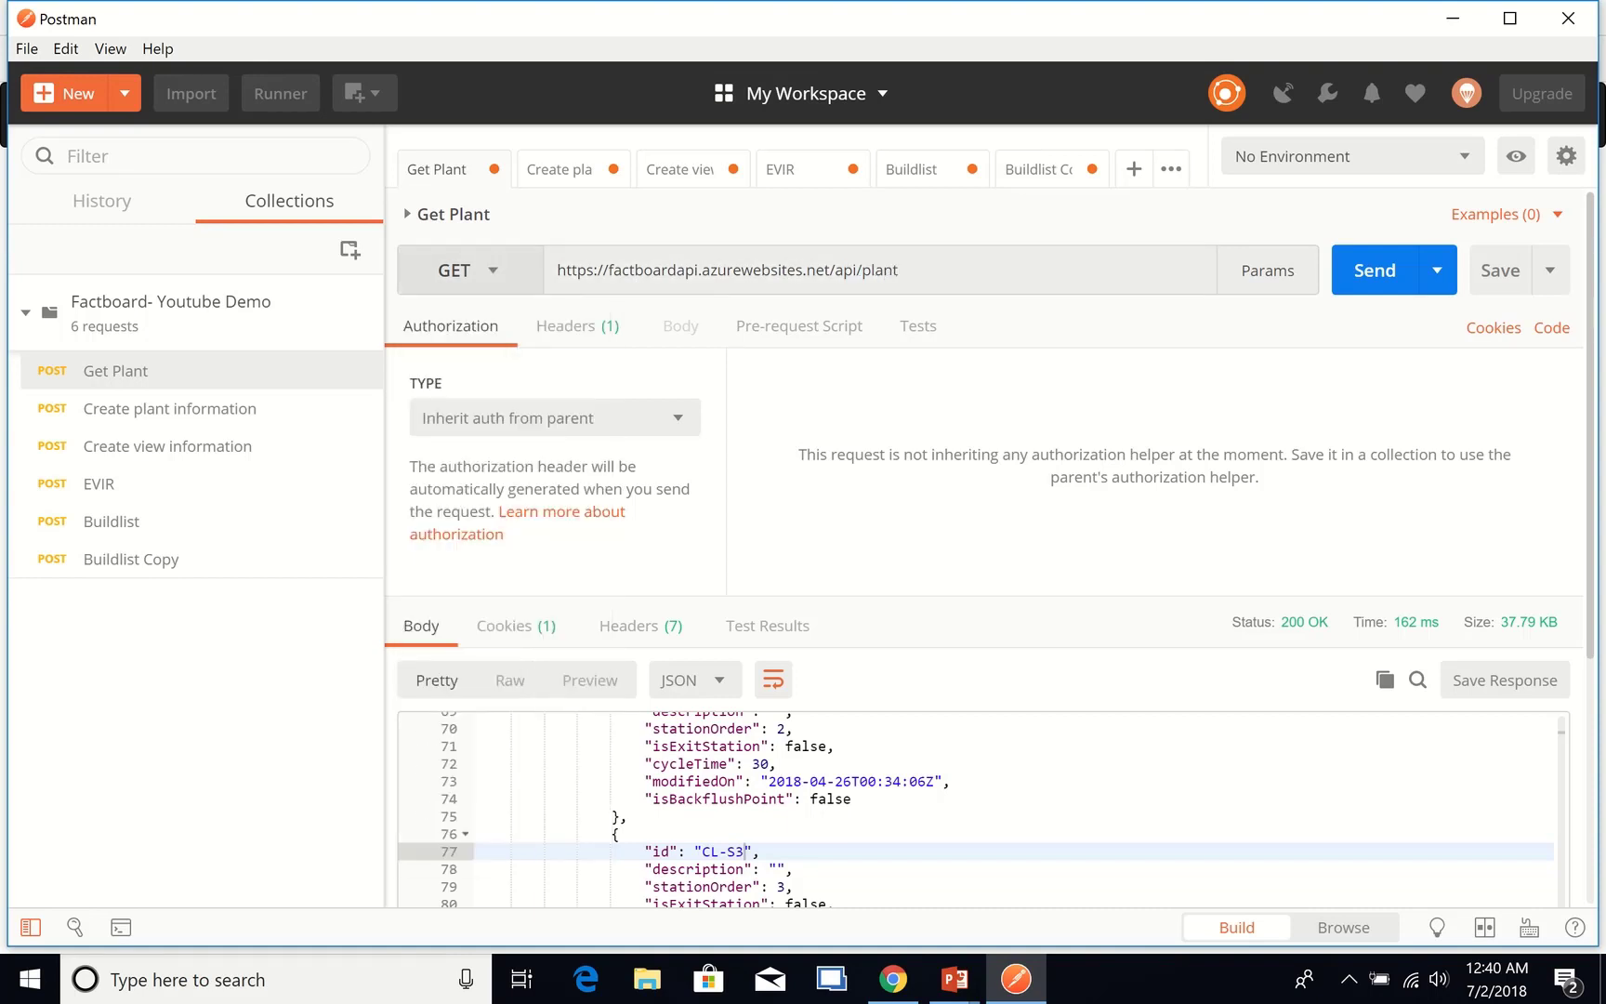
pyautogui.hotkey('ctrl', 'Return')
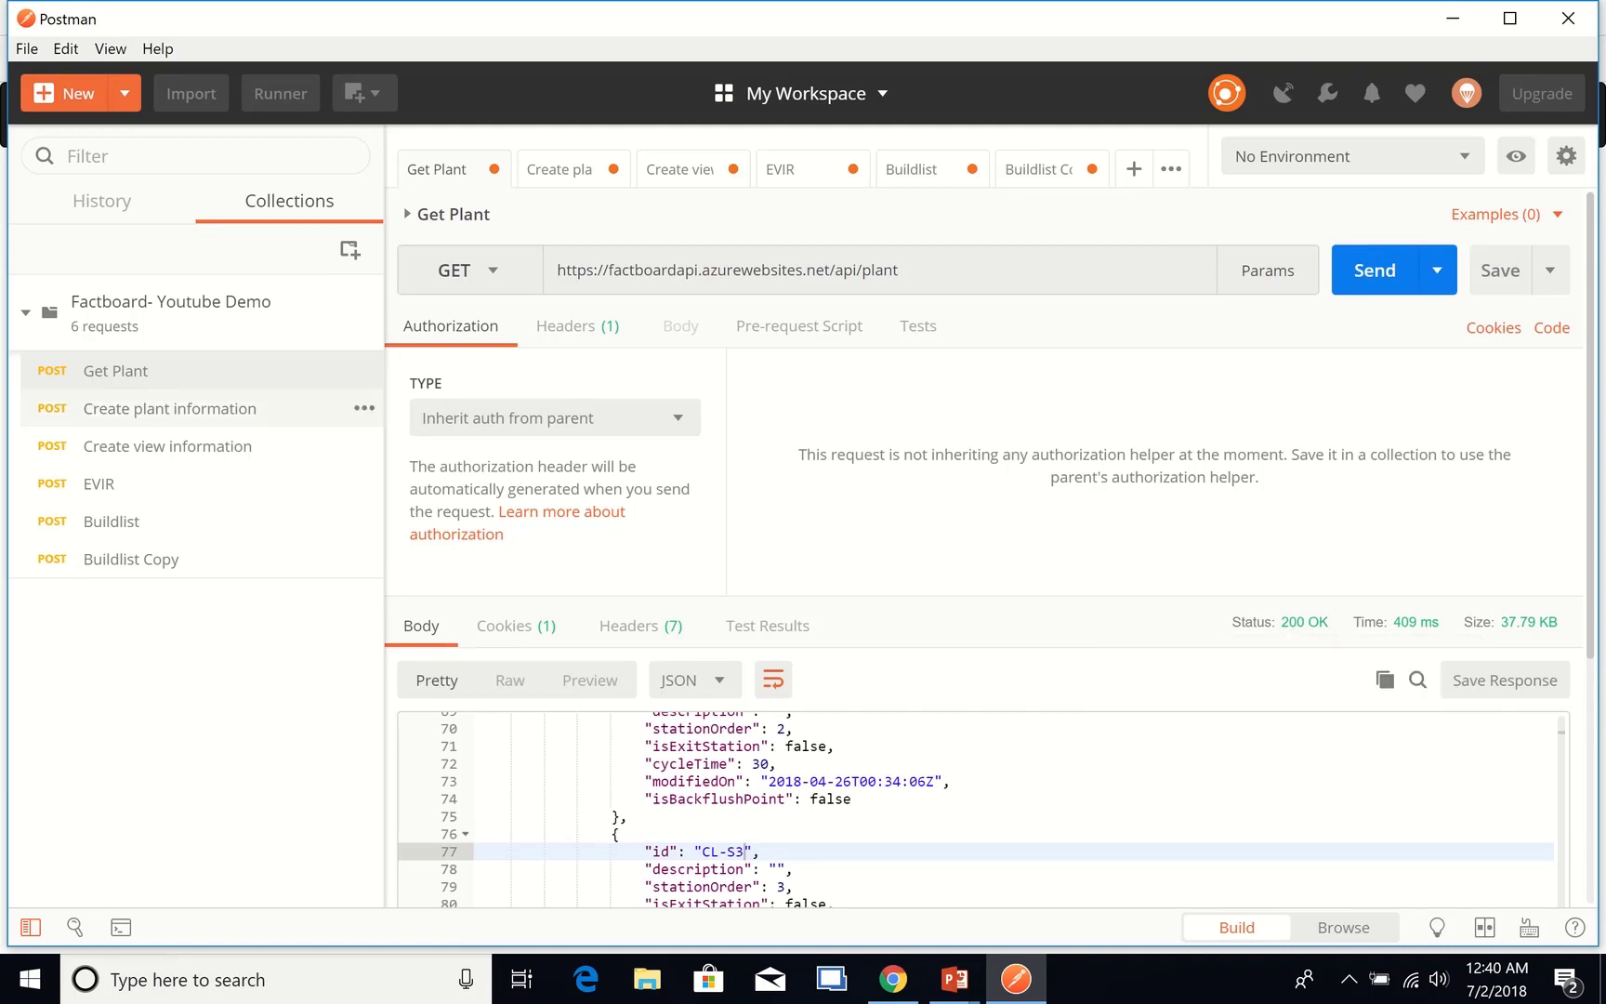
# Step: Open the Create plant information request and choose the POST method for its api/plant endpoint
pyautogui.click(170, 408)
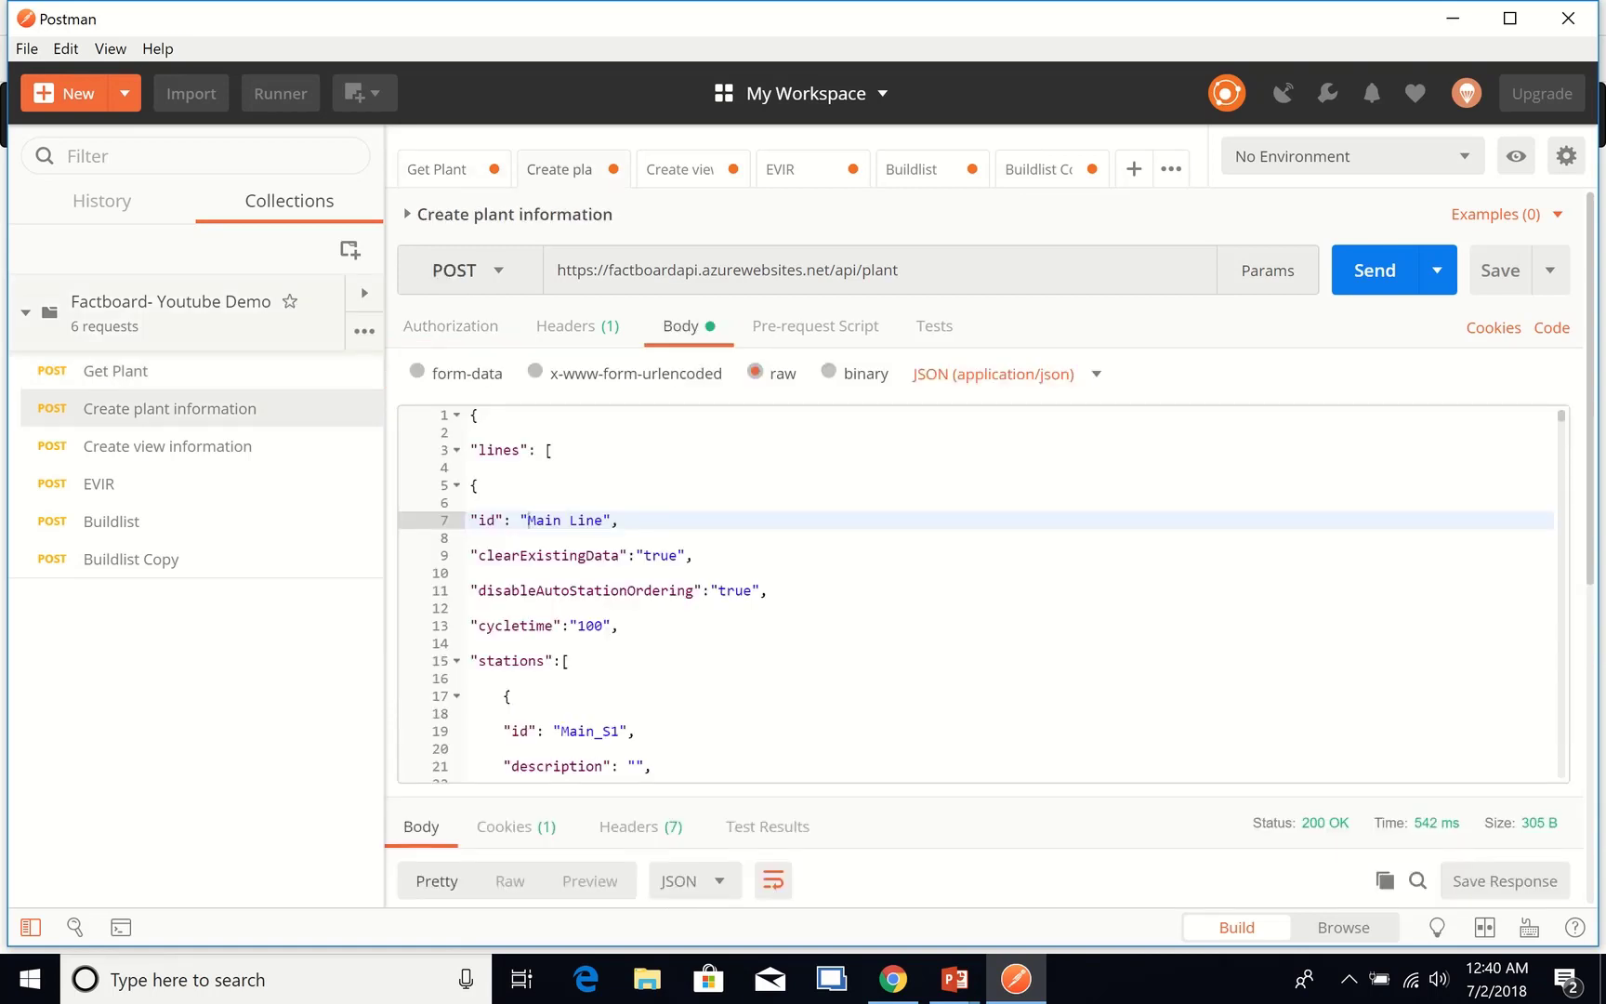
pyautogui.click(464, 270)
pyautogui.click(454, 359)
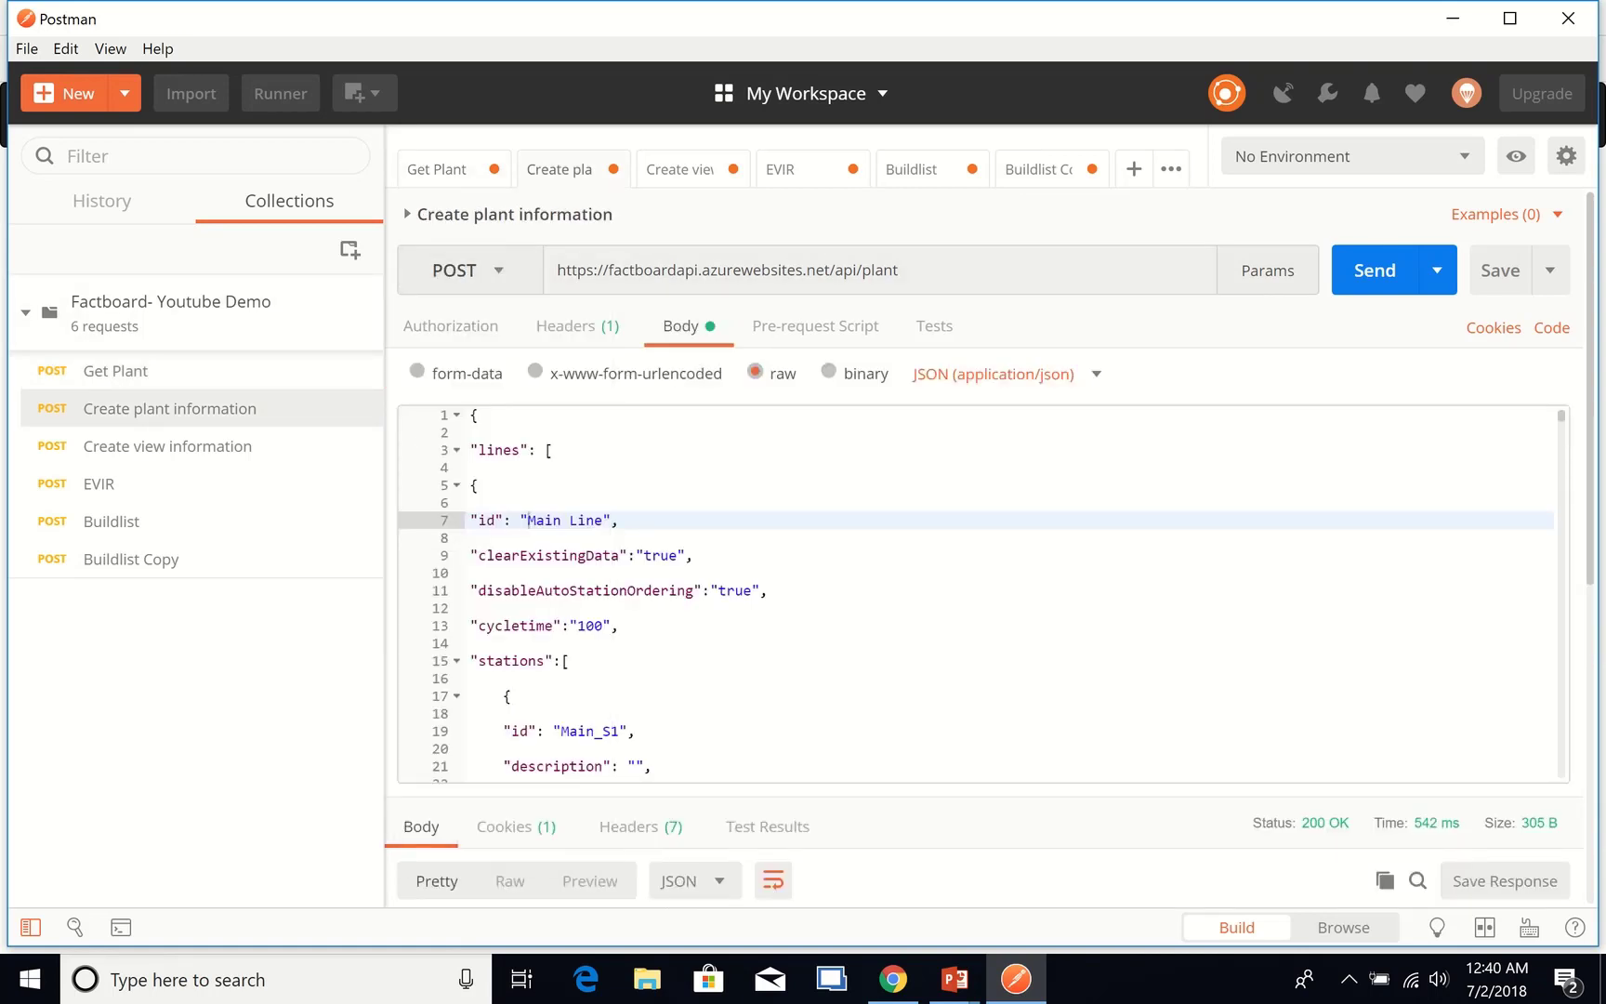
pyautogui.moveTo(557, 269); pyautogui.dragTo(829, 270)
pyautogui.click(843, 269)
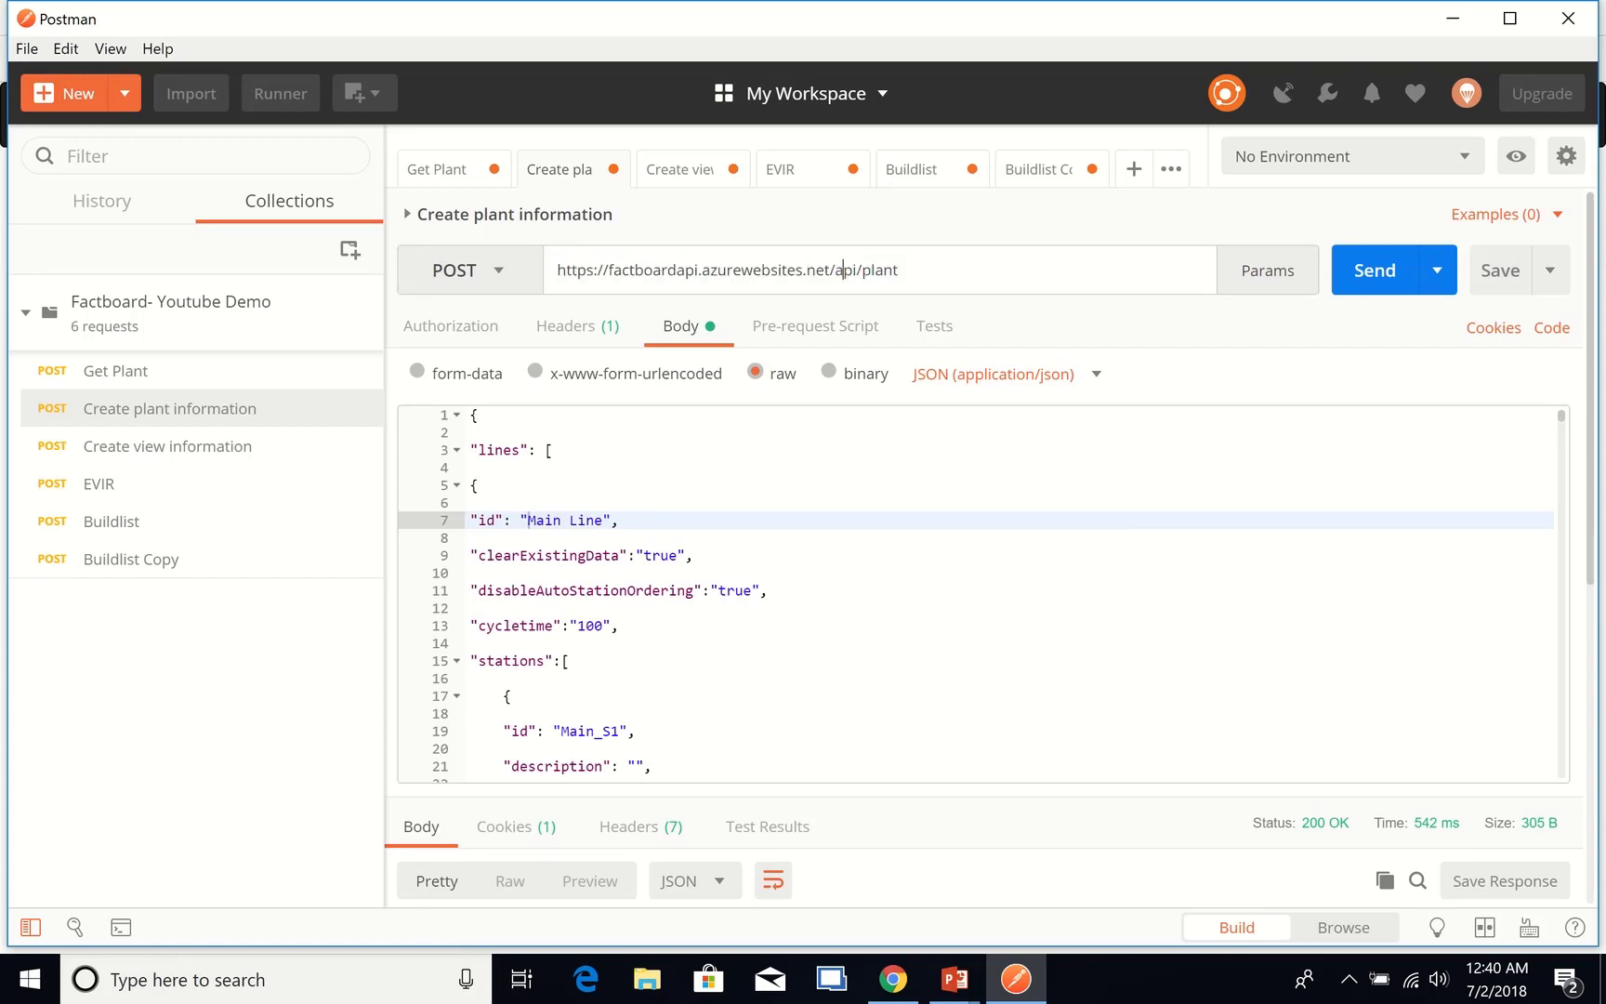
pyautogui.click(884, 270)
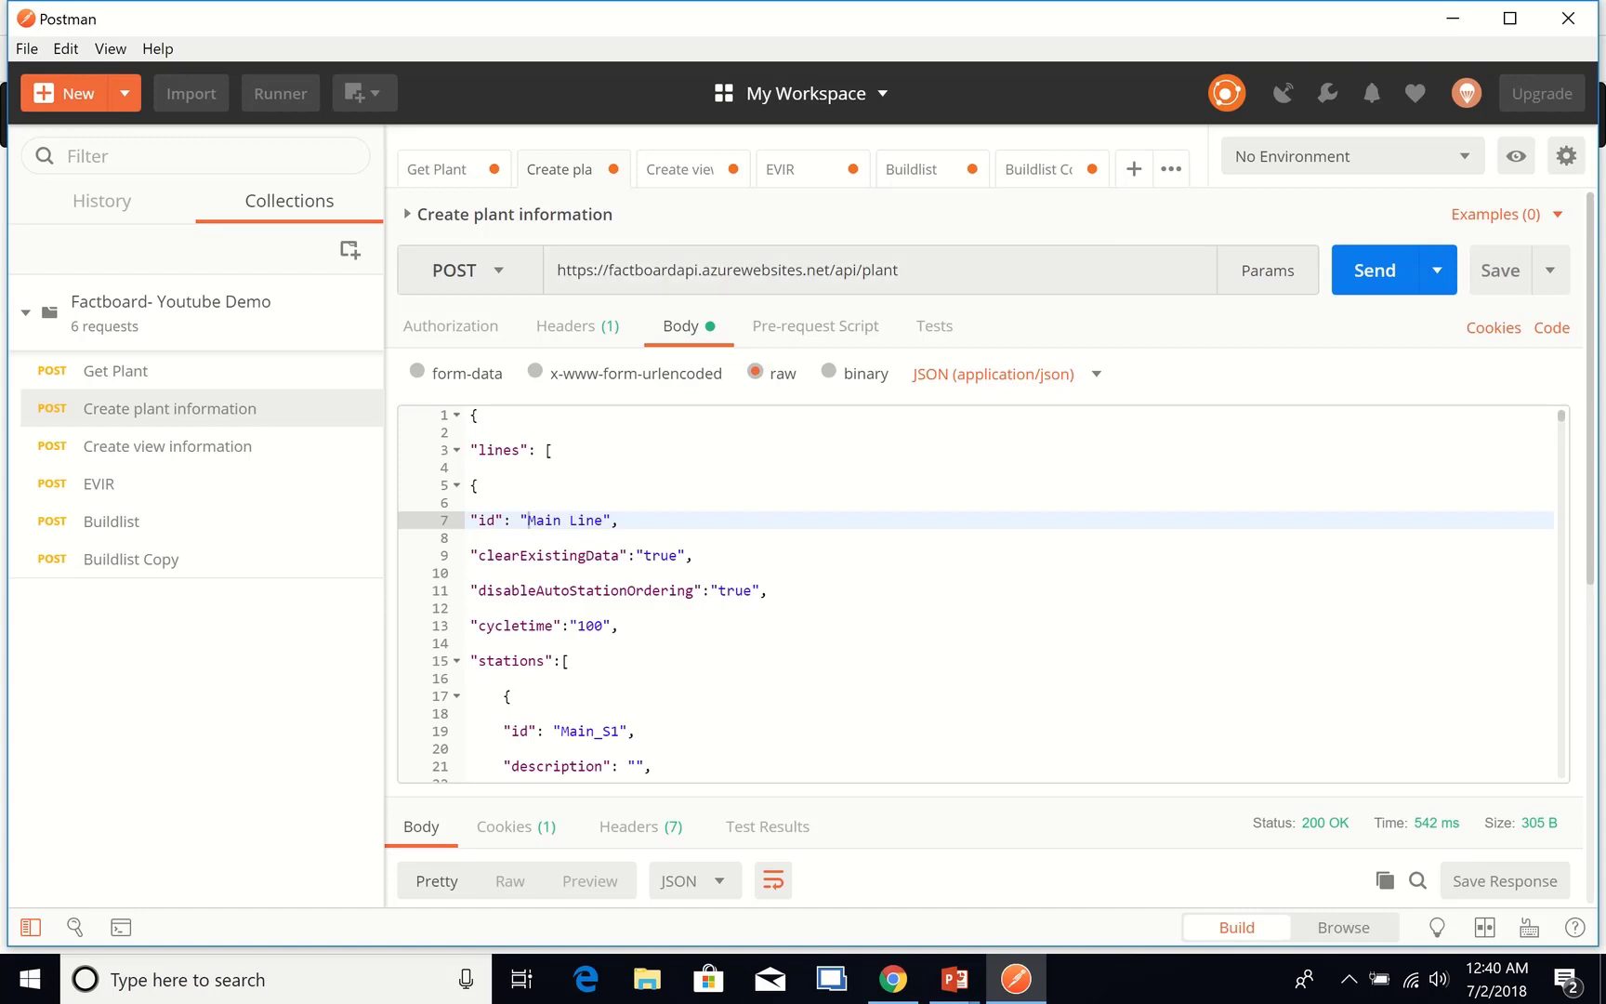
# Step: Set the raw body format of the plant request to JSON (application/json) and check the plant endpoint in its URL
pyautogui.click(992, 374)
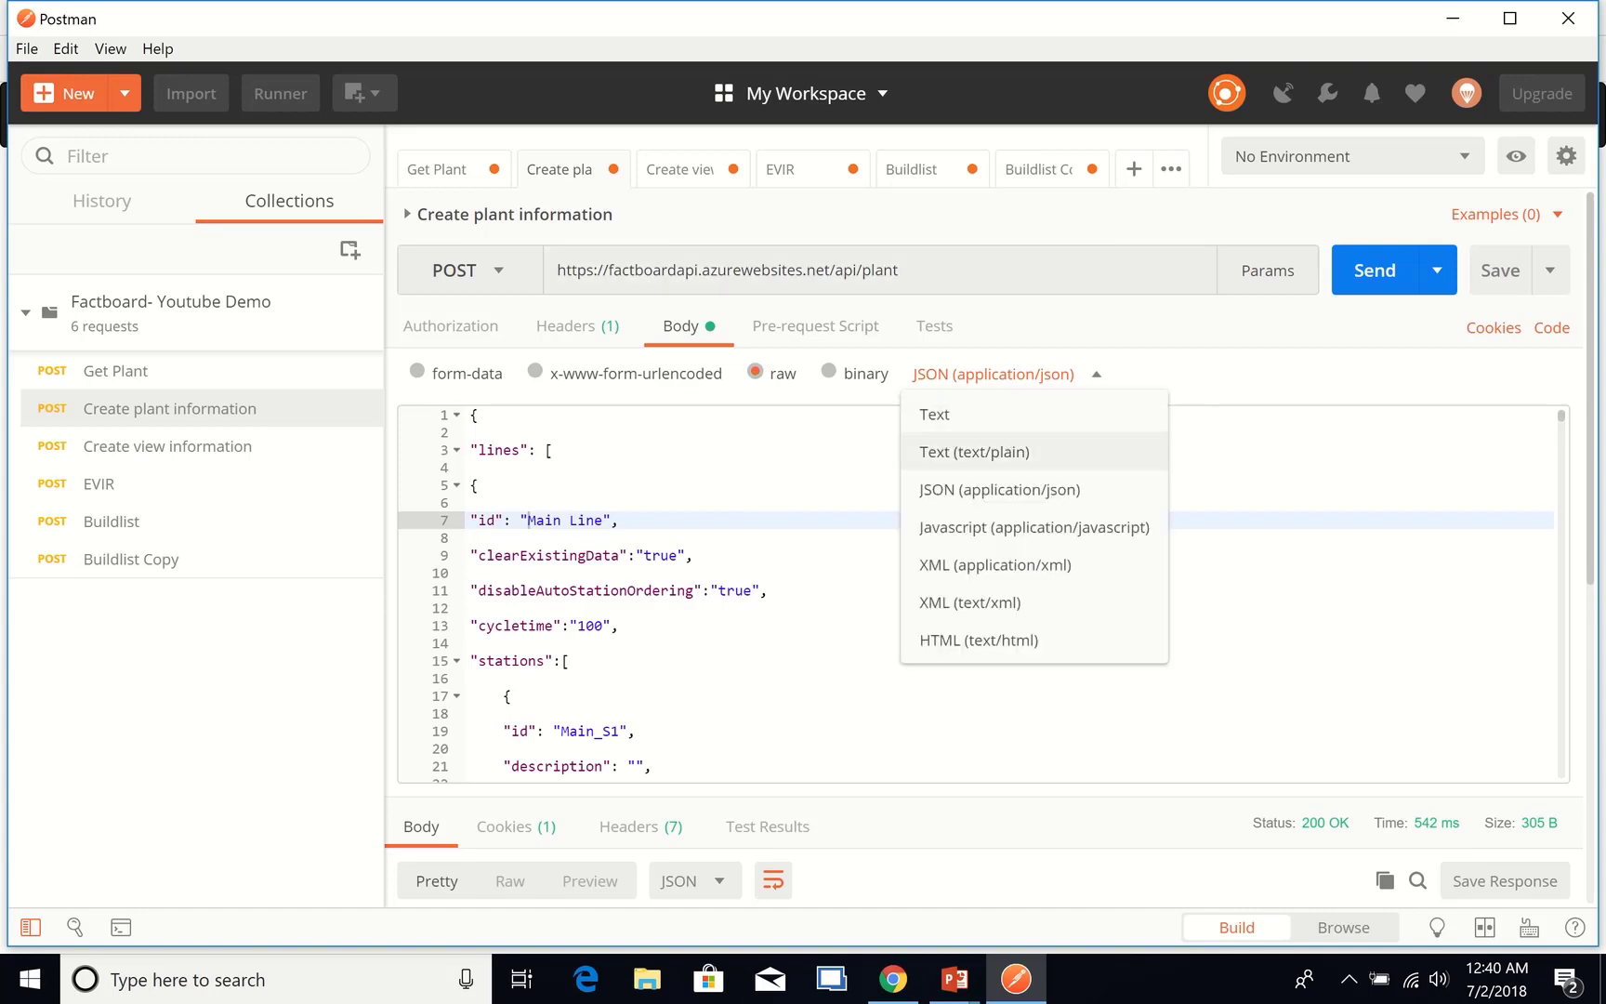
pyautogui.click(1004, 484)
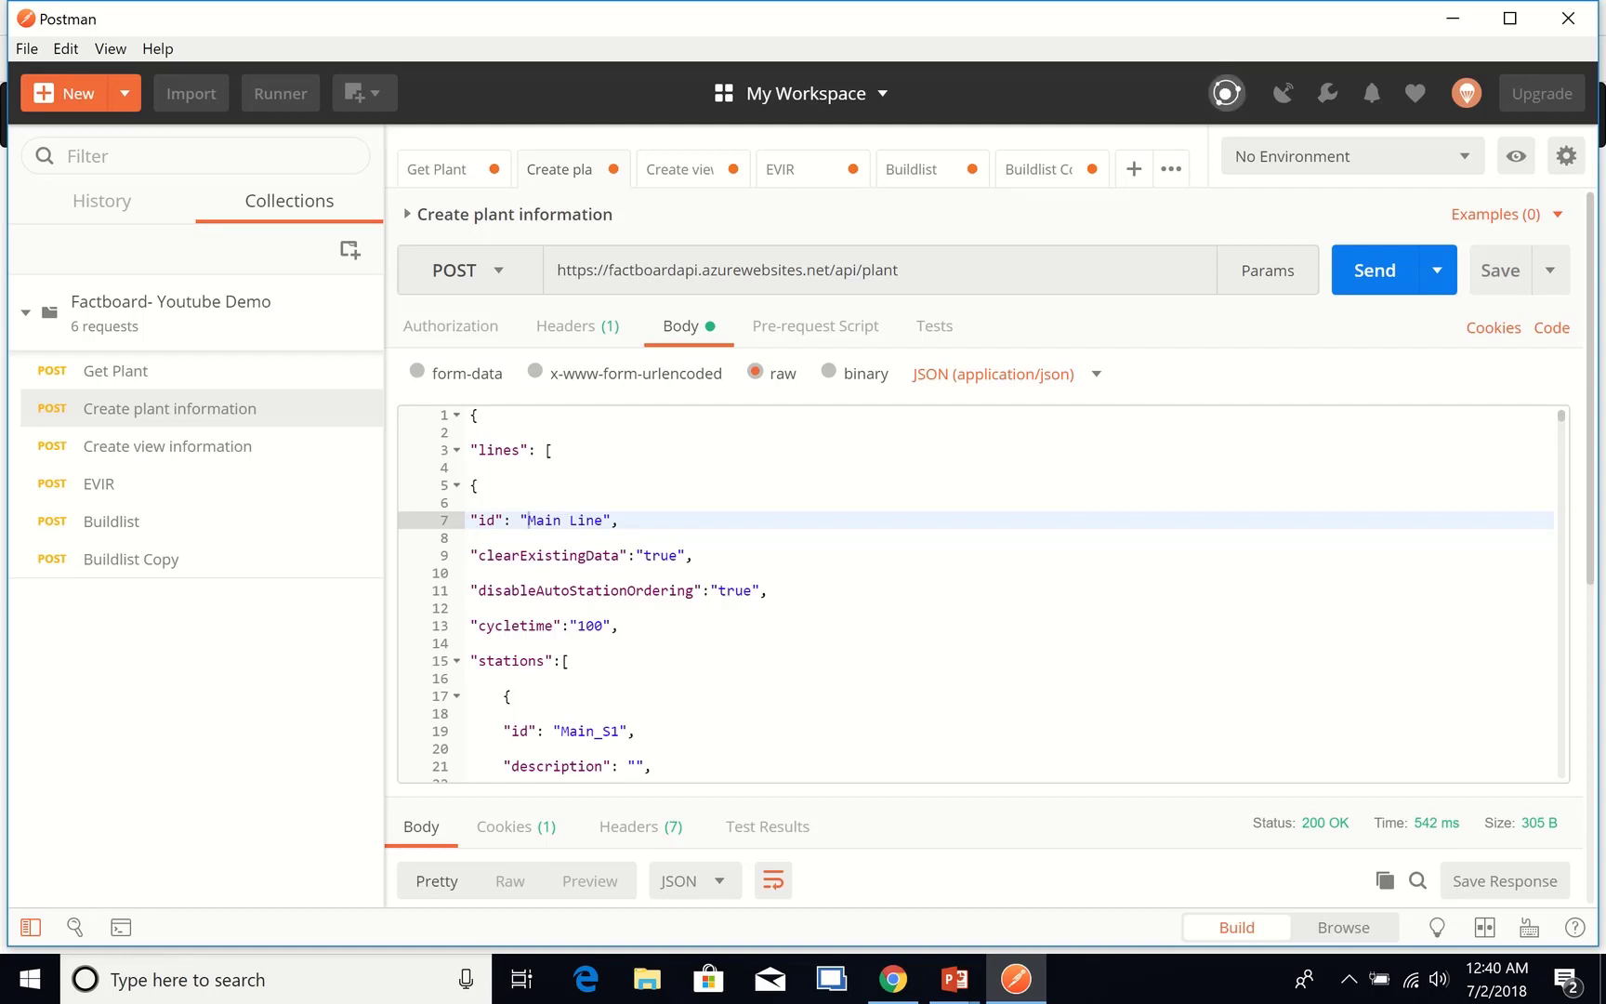
pyautogui.click(898, 270)
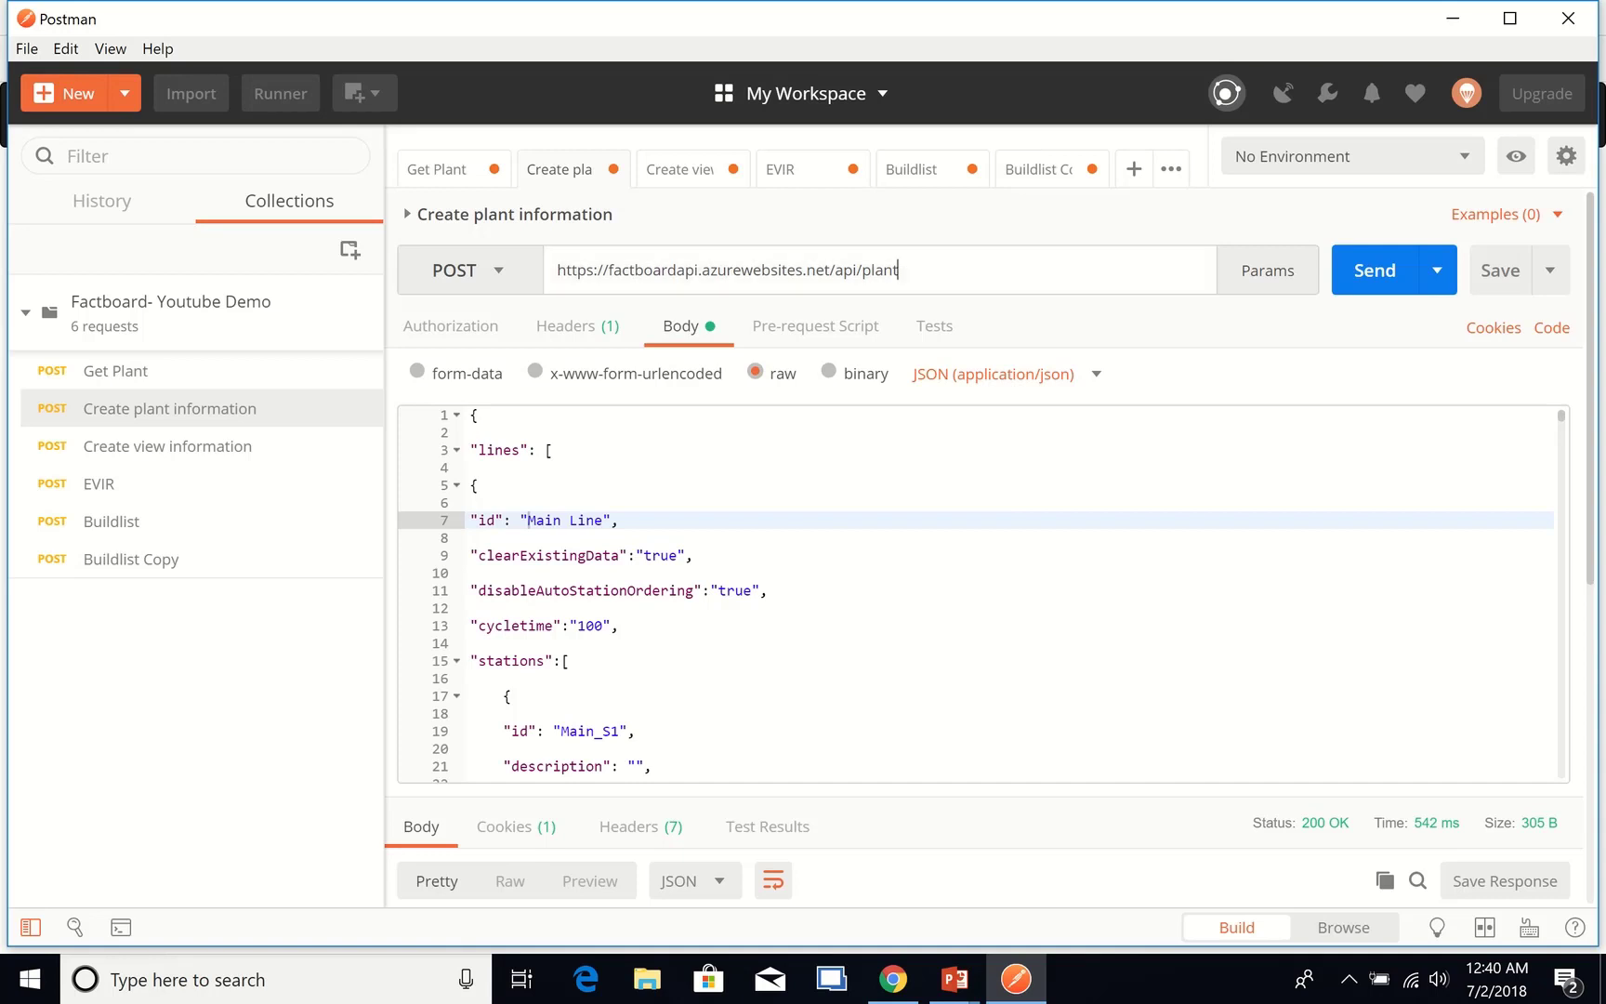
pyautogui.moveTo(898, 270); pyautogui.dragTo(862, 270)
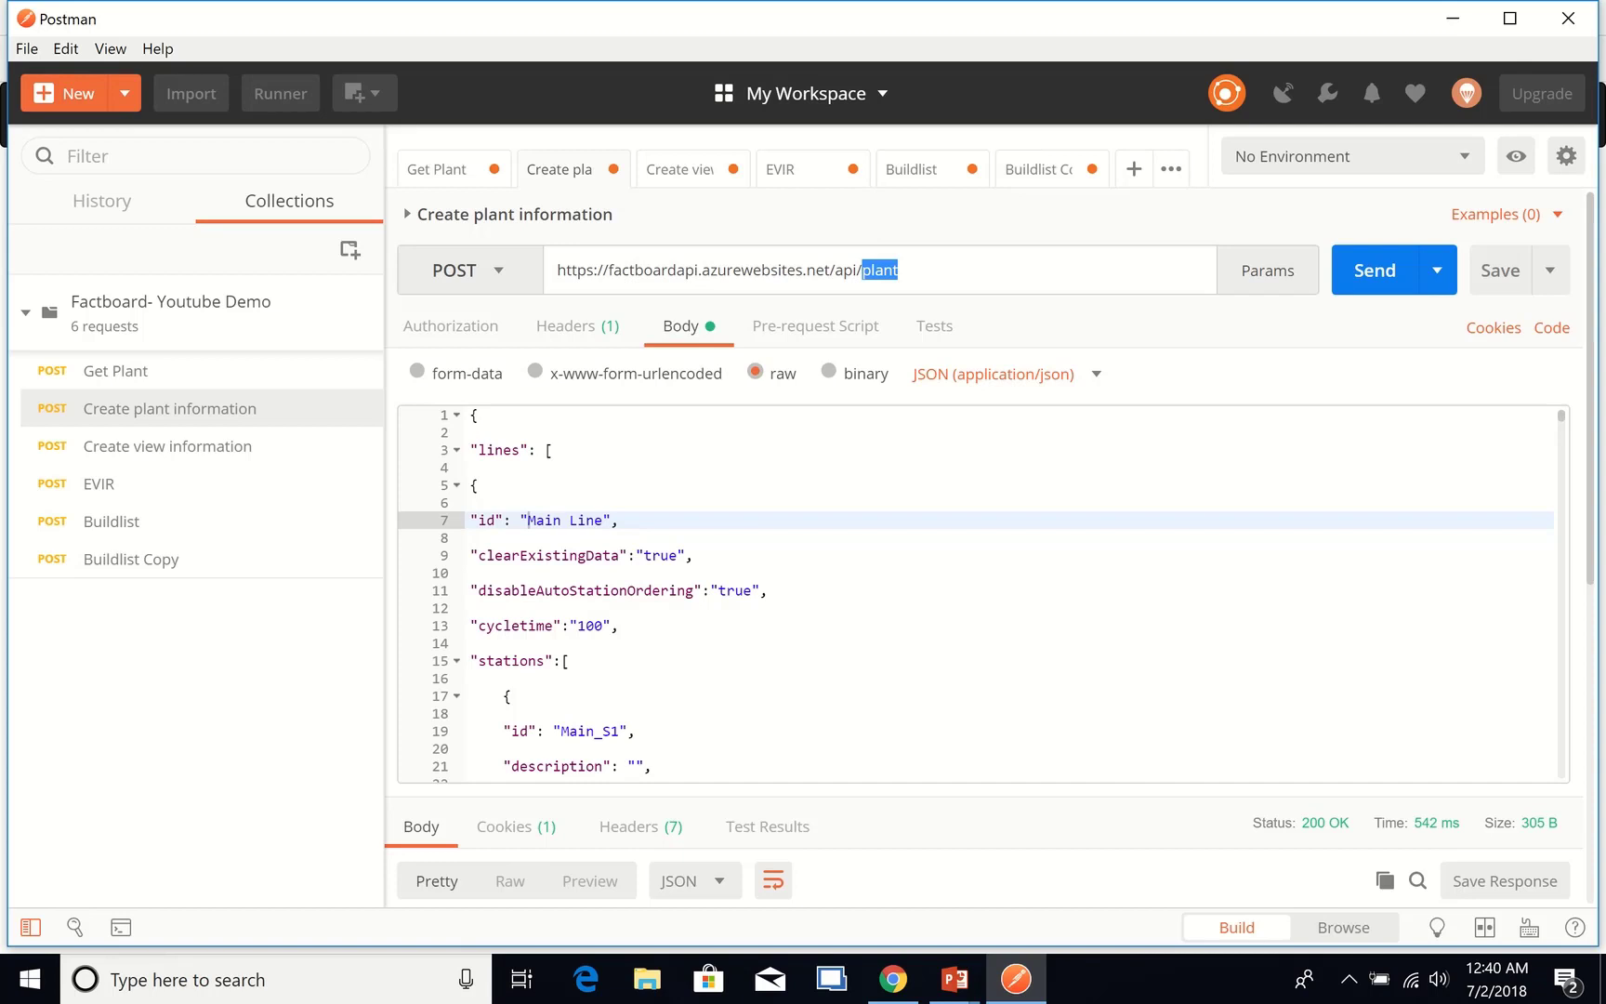
# Step: Examine the plant request's JSON body, including the lines array, the Main Line id and its station definitions
pyautogui.moveTo(470, 415); pyautogui.dragTo(651, 773)
pyautogui.scroll(10, 651, 651)
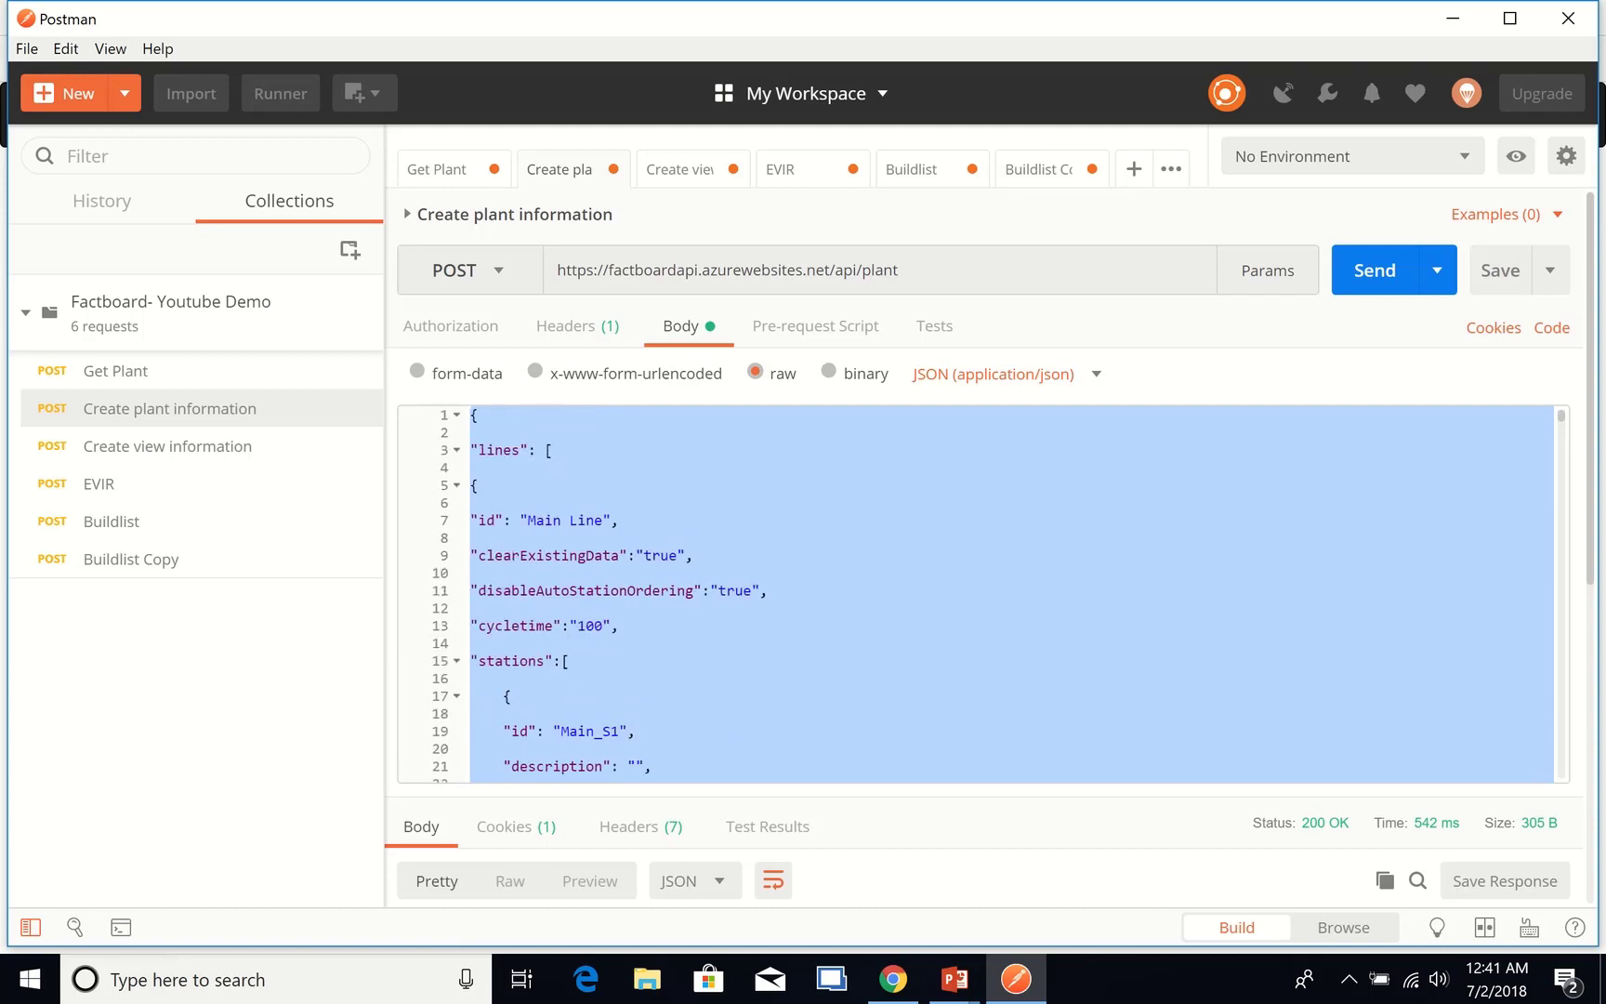
pyautogui.click(477, 485)
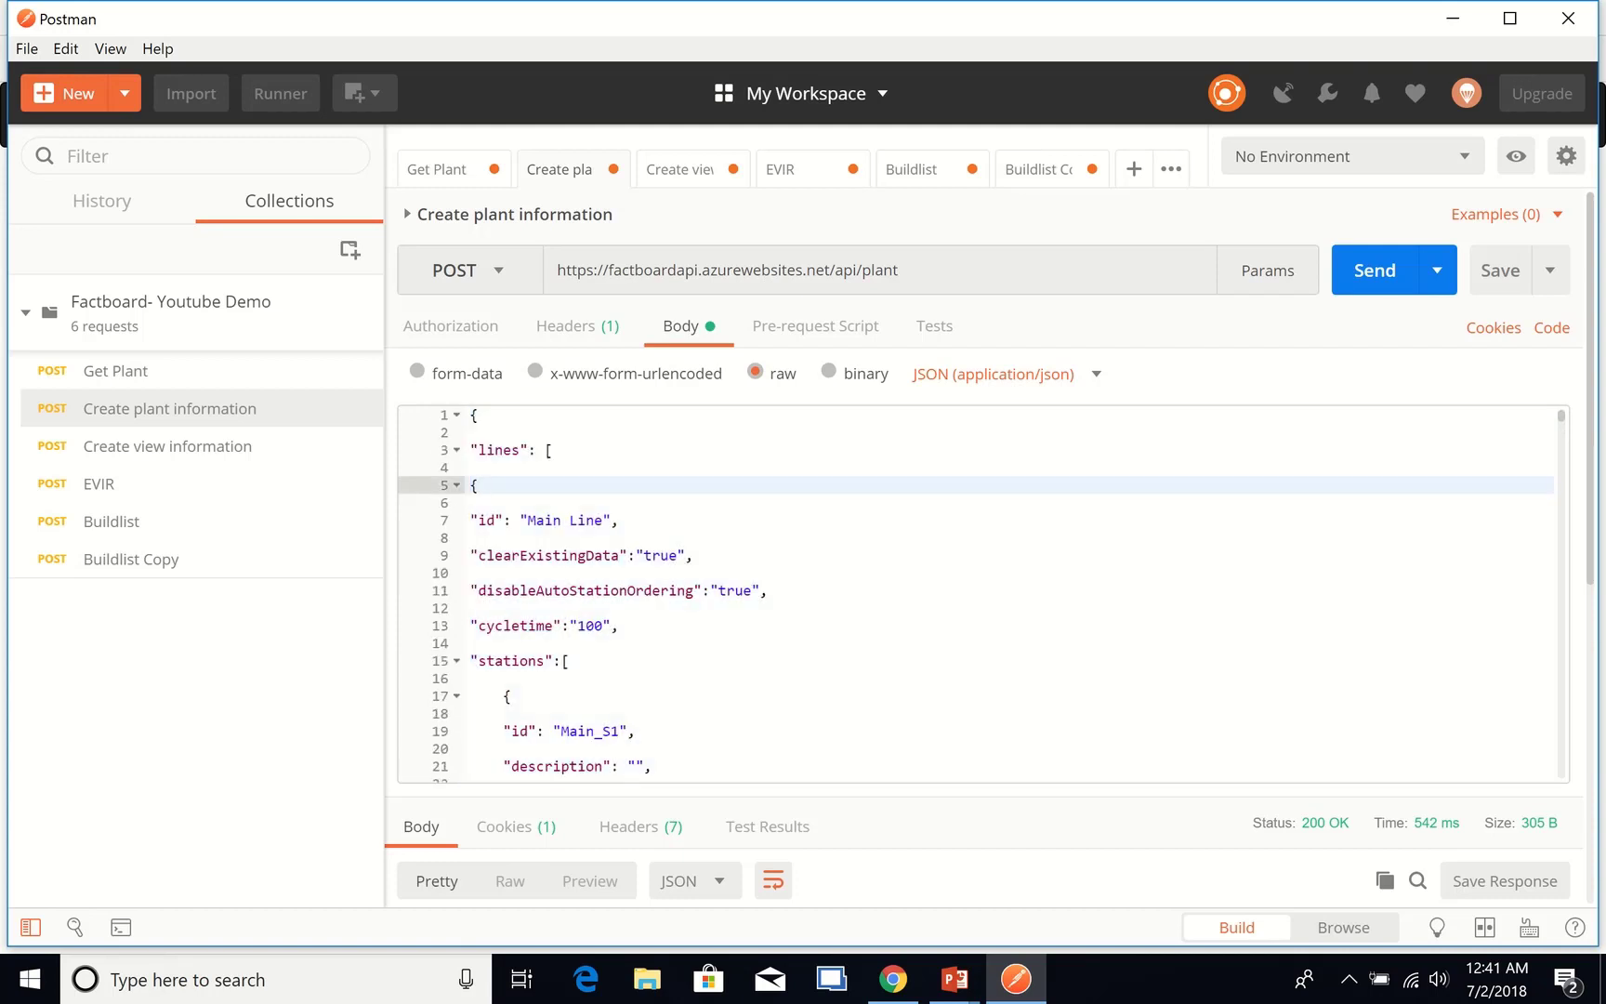
pyautogui.click(554, 450)
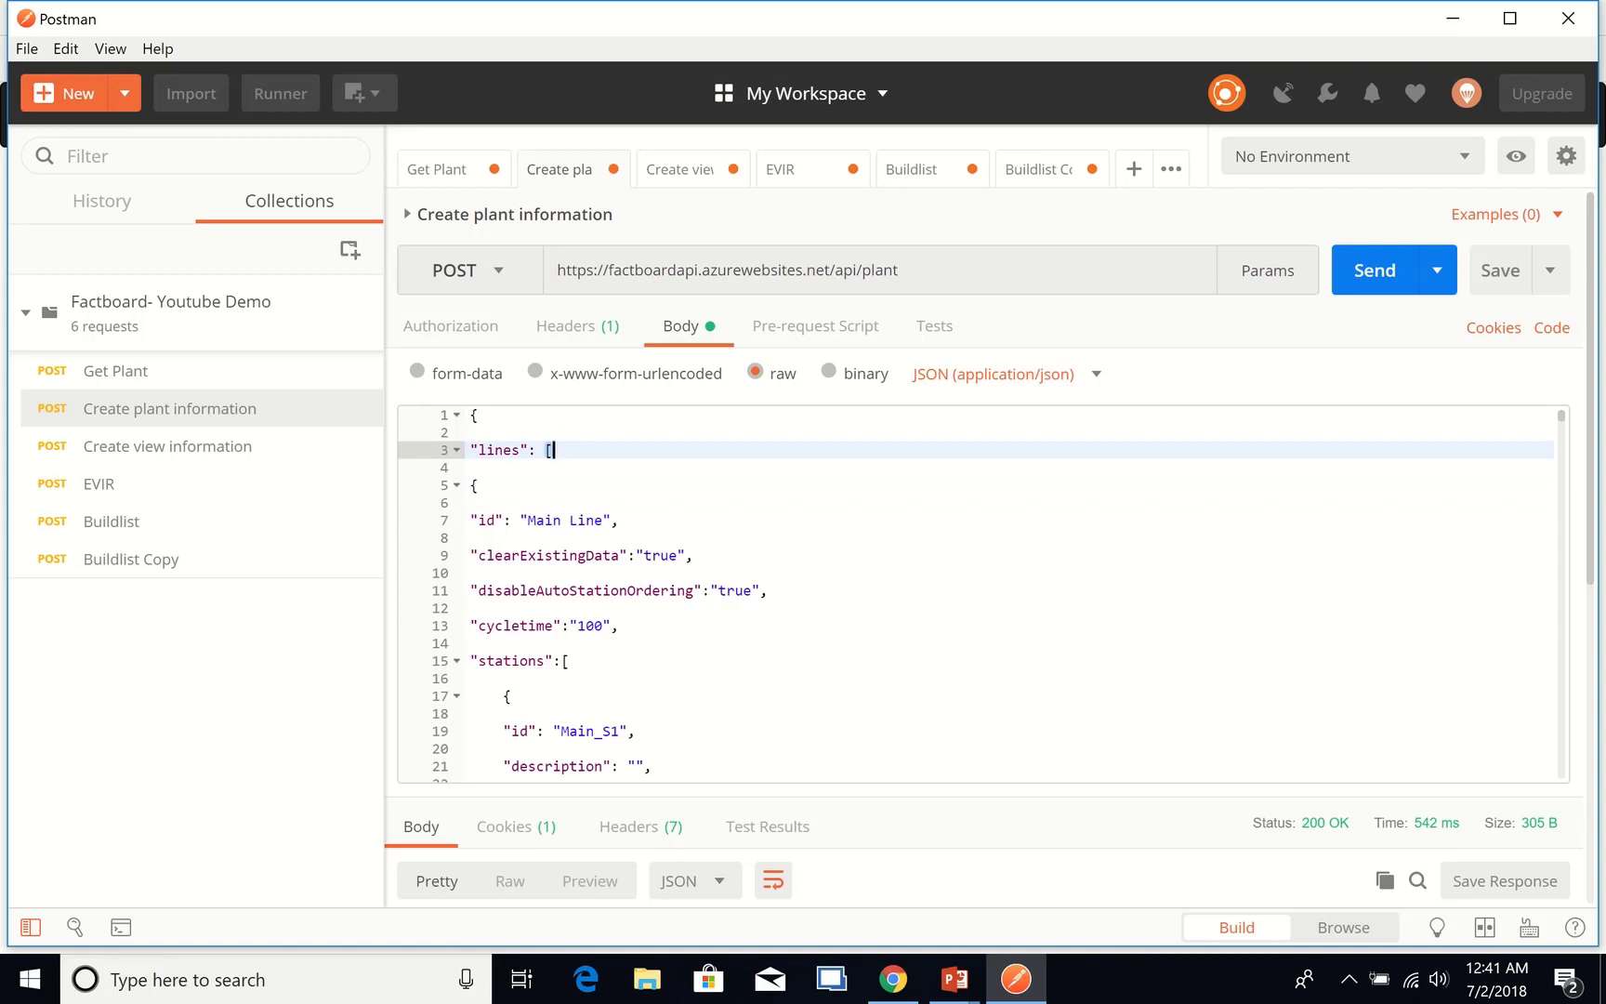
pyautogui.moveTo(569, 661); pyautogui.dragTo(471, 661)
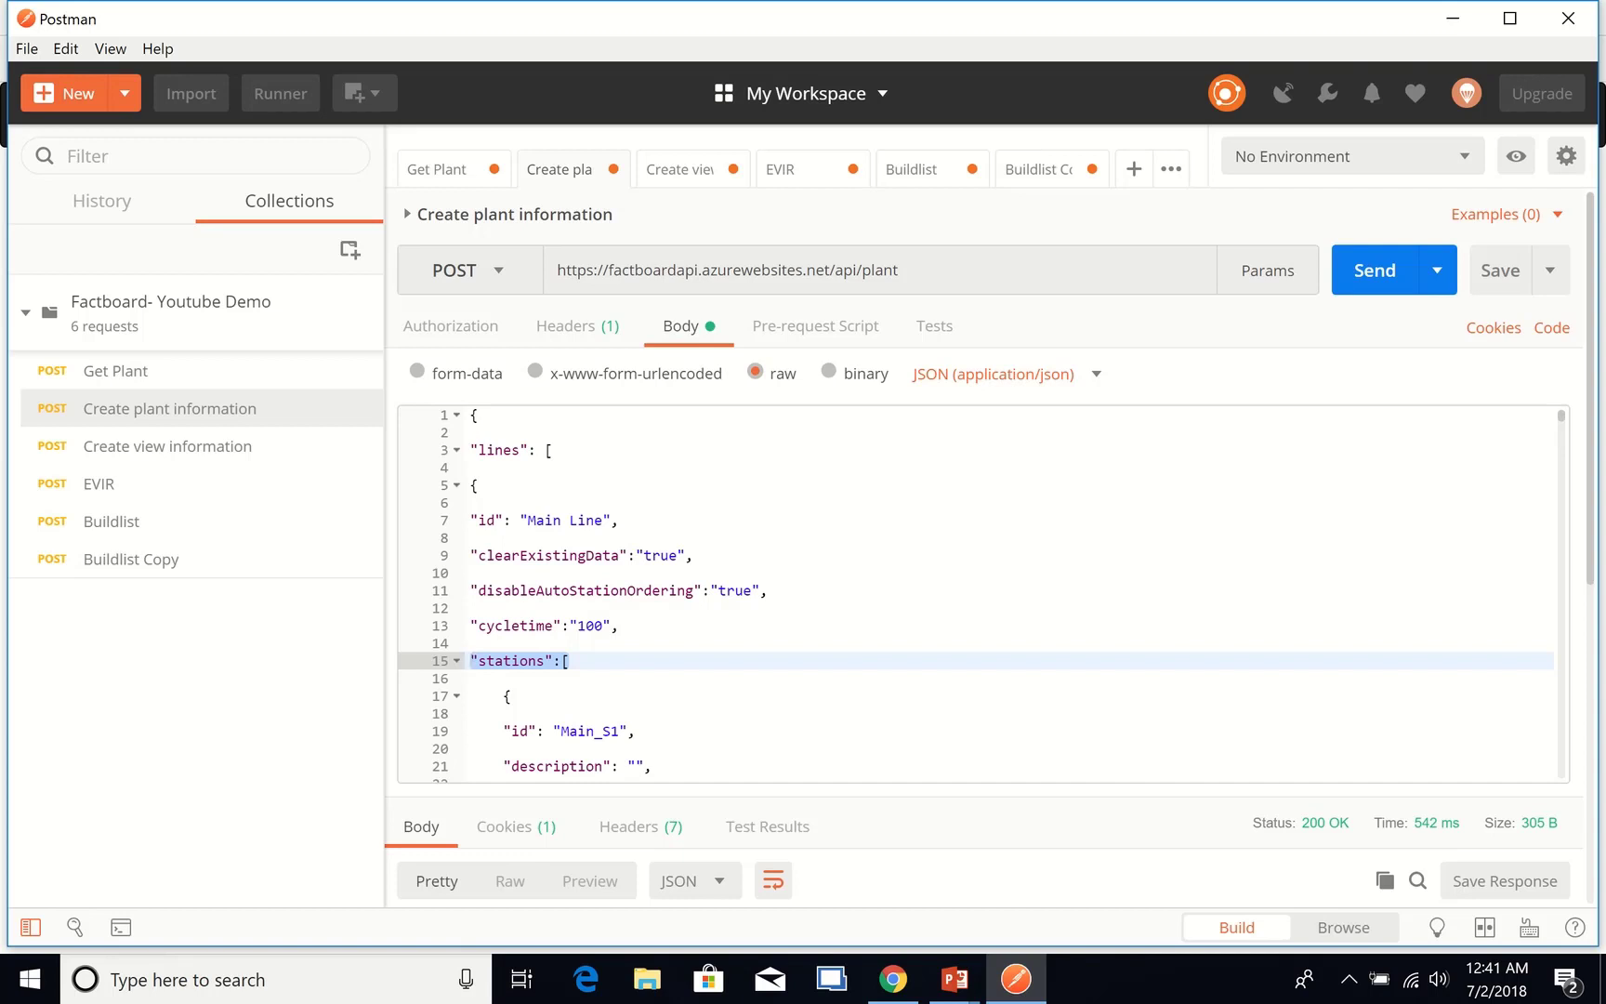
pyautogui.moveTo(623, 503)
pyautogui.mouseDown()
pyautogui.moveTo(520, 521)
pyautogui.moveTo(474, 504)
pyautogui.moveTo(611, 521)
pyautogui.mouseUp()
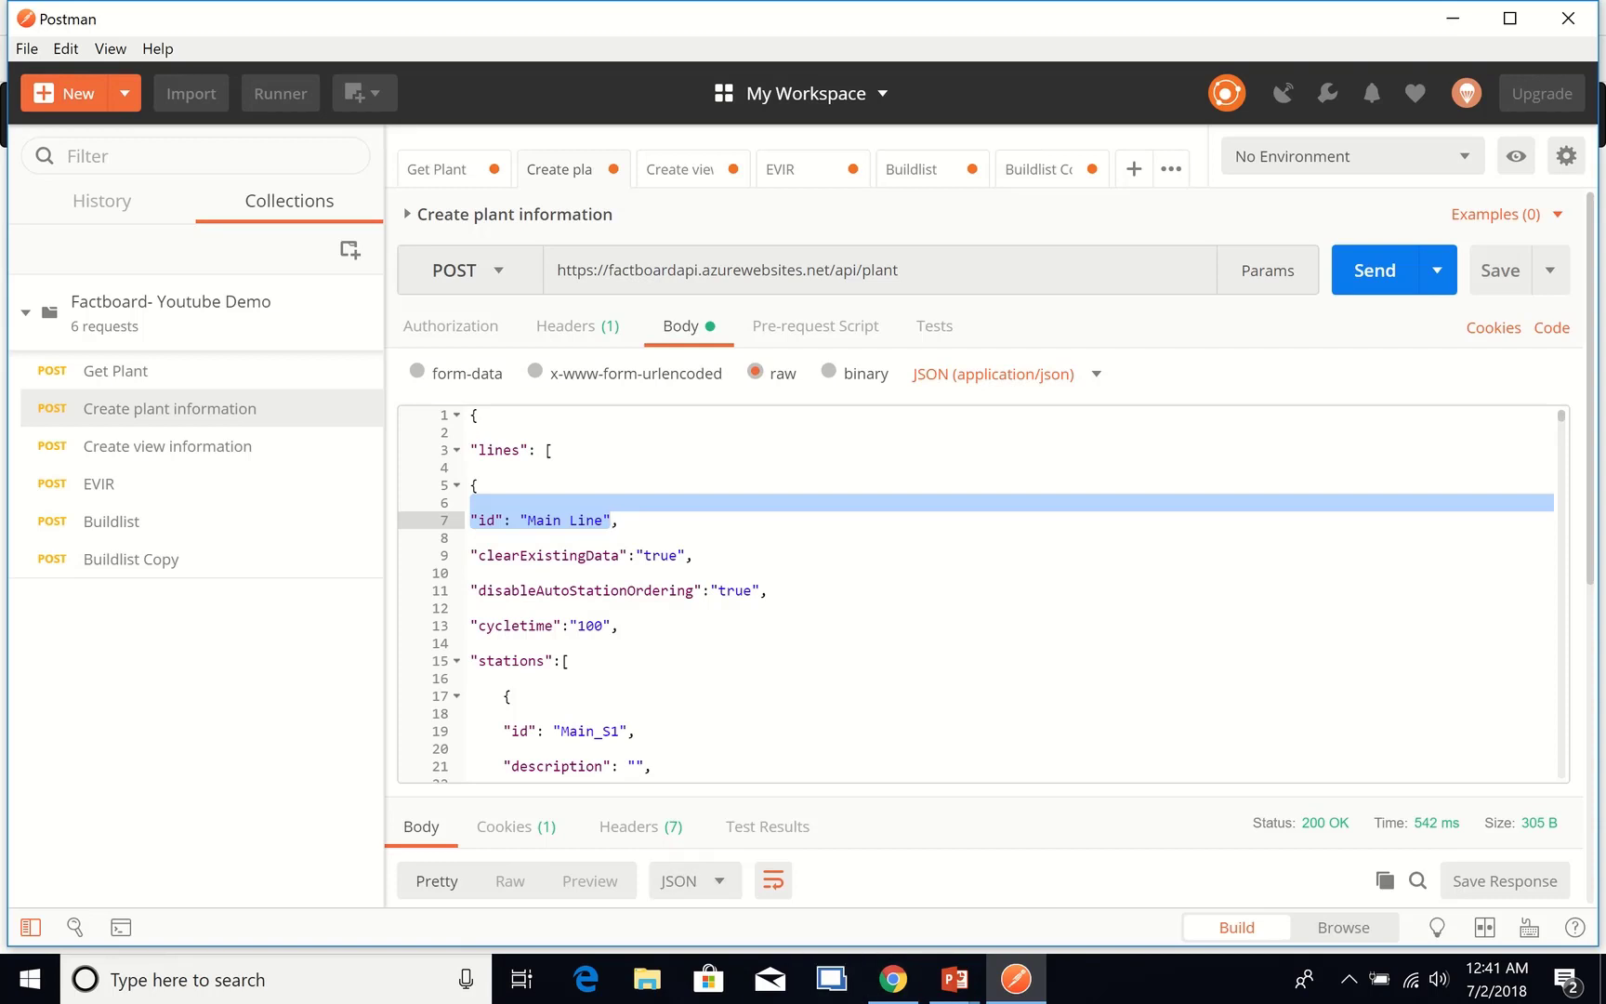
pyautogui.scroll(-3, 984, 595)
pyautogui.scroll(3, 983, 595)
pyautogui.scroll(-12, 976, 595)
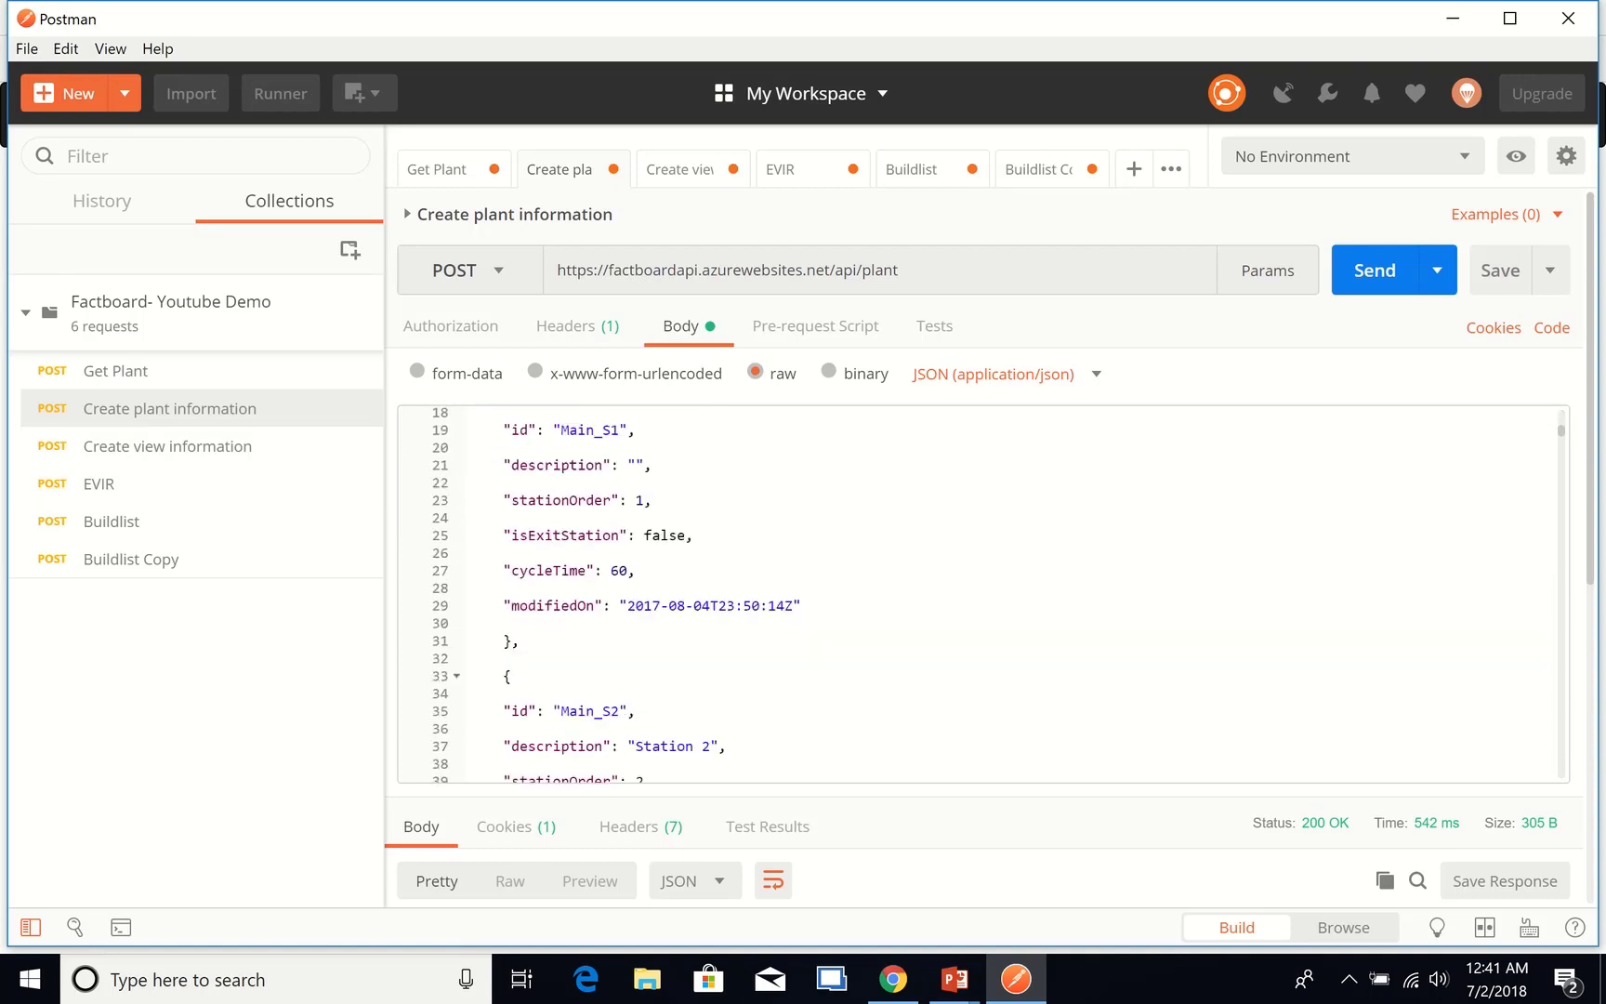
pyautogui.scroll(-8, 976, 595)
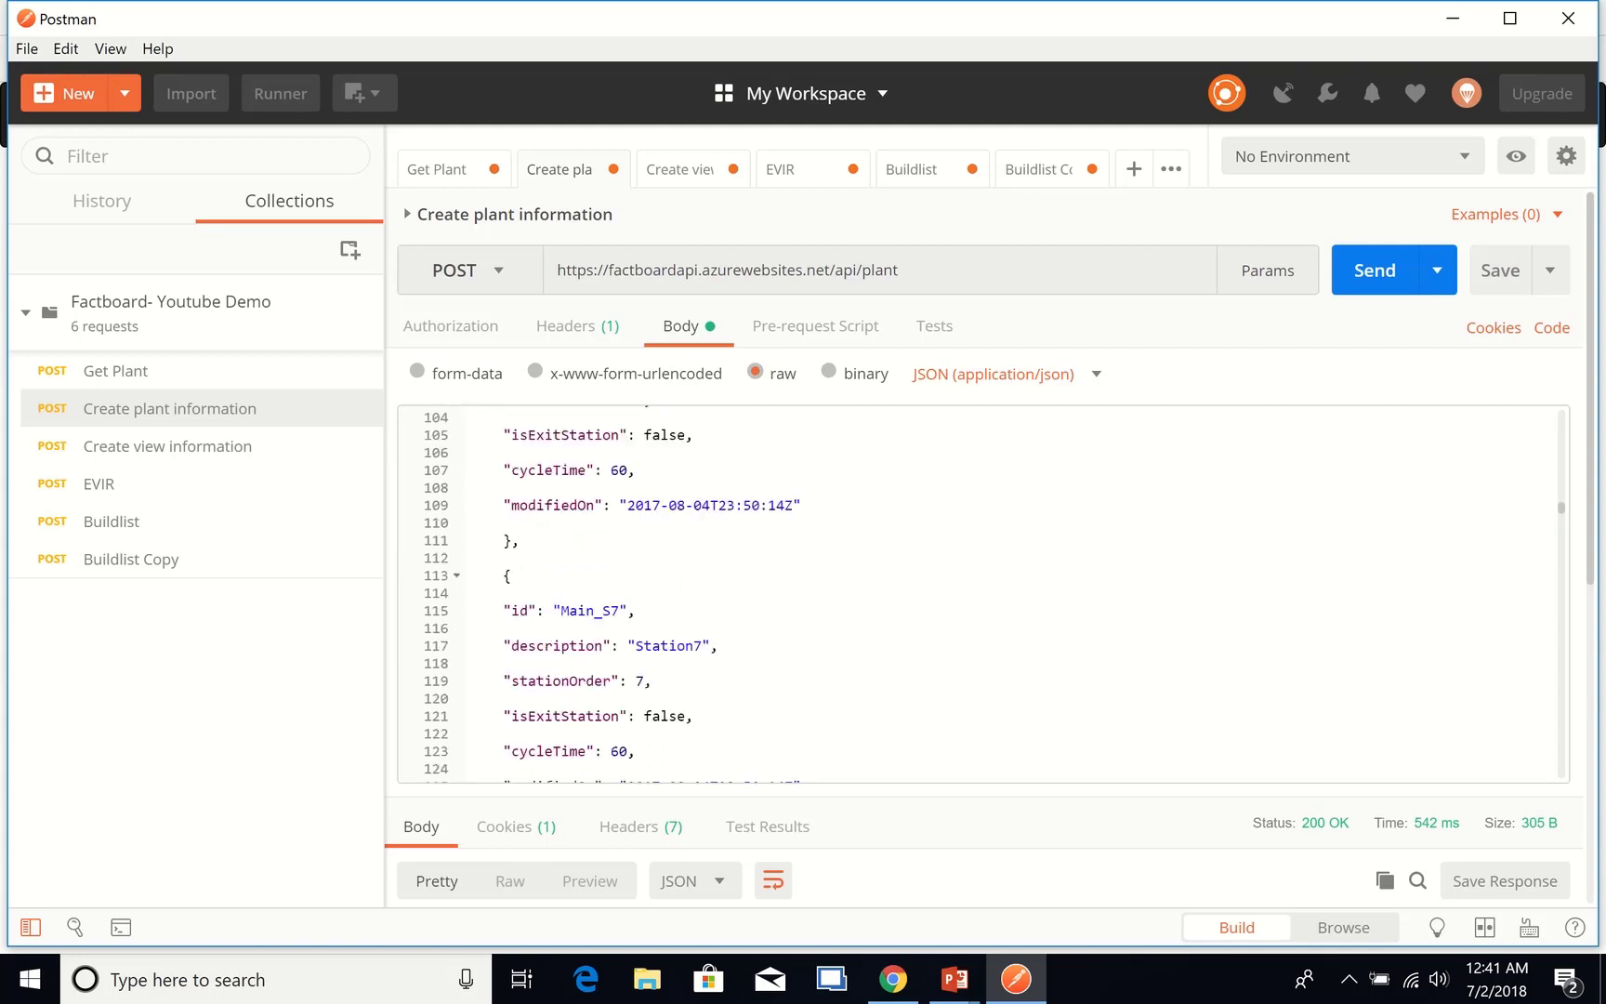
# Step: Send the Create plant information request and review the status and new-record lines of the response
pyautogui.click(1375, 270)
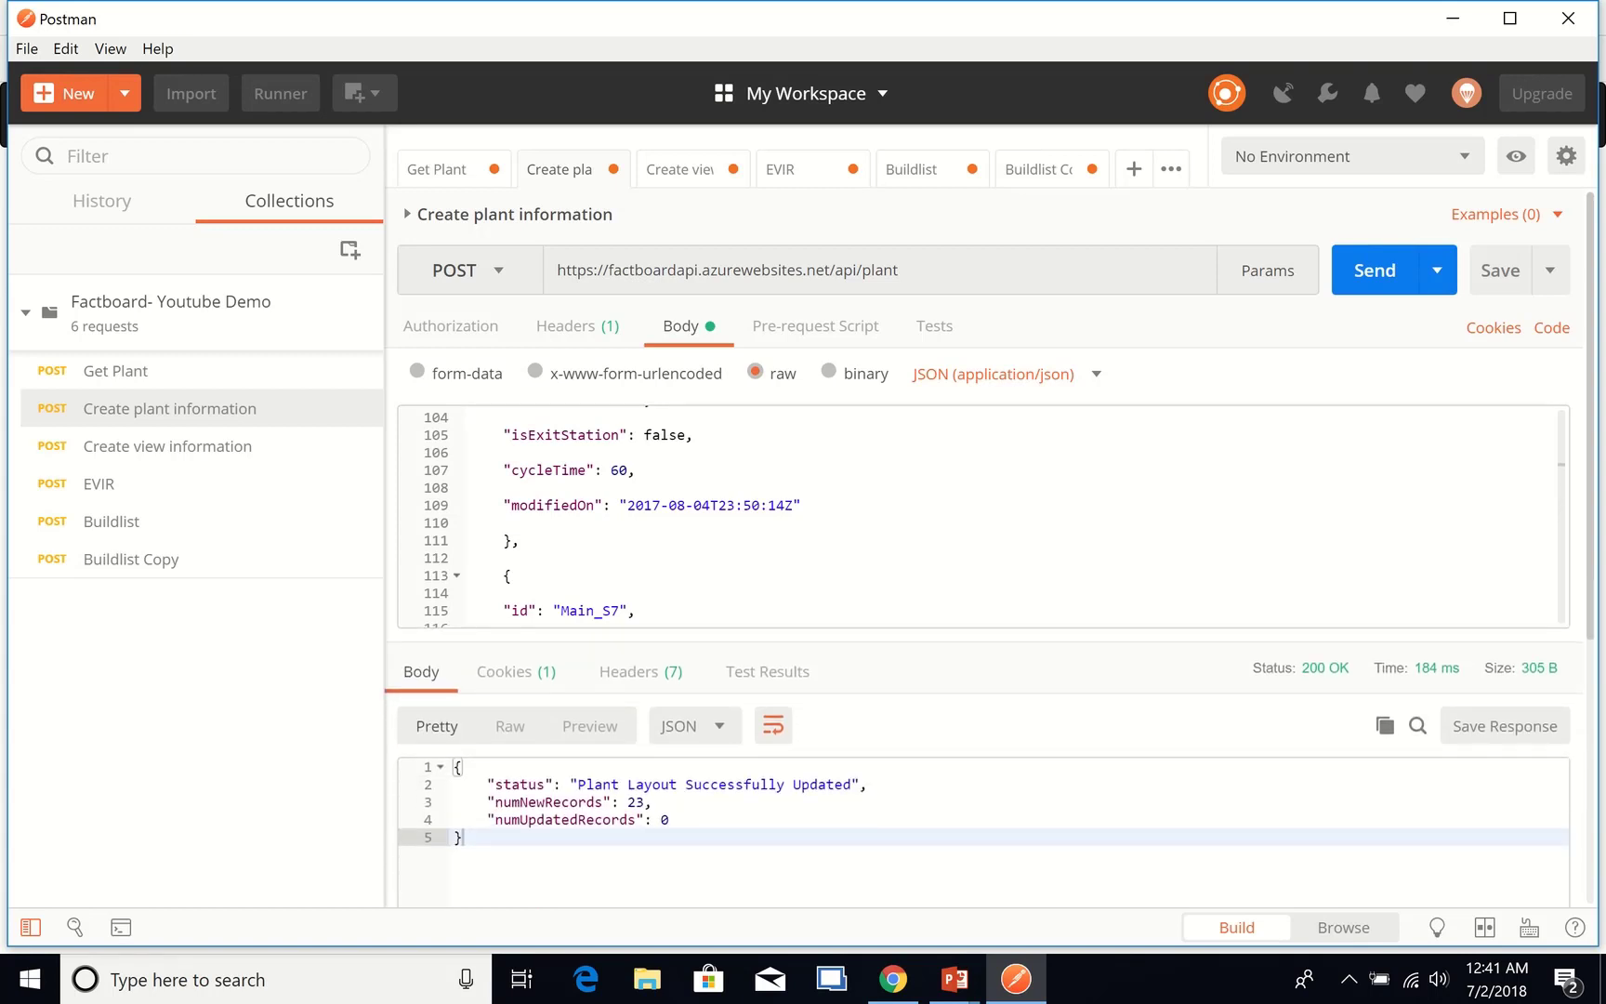
pyautogui.moveTo(453, 767); pyautogui.dragTo(522, 801)
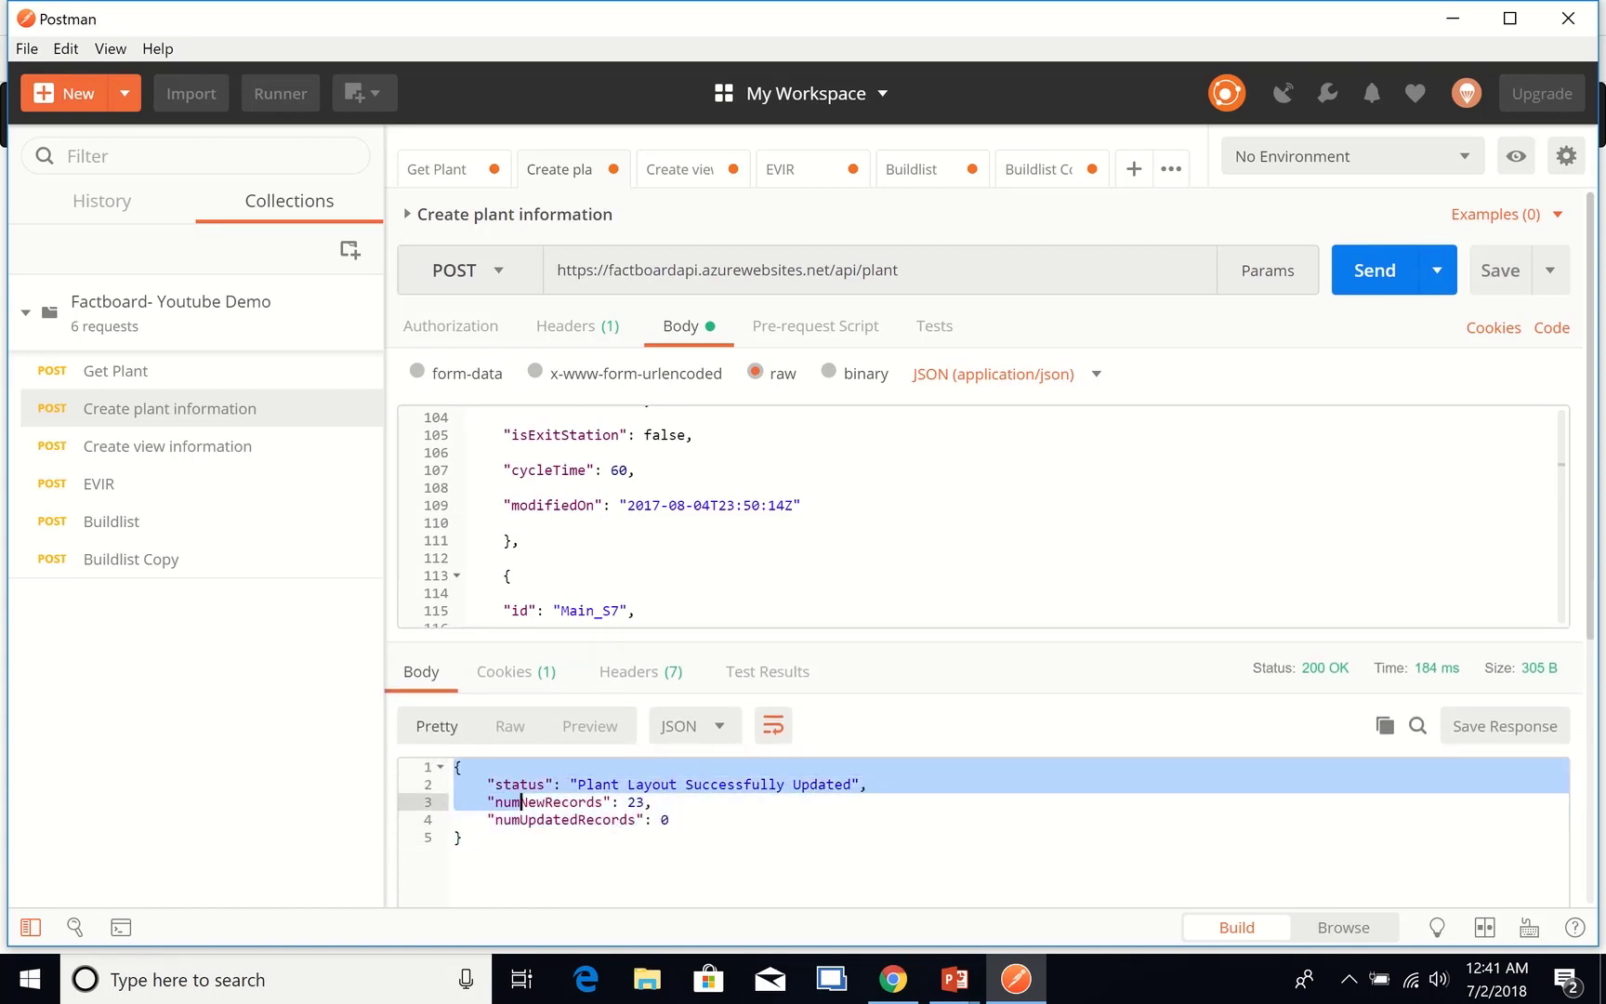
pyautogui.moveTo(654, 802); pyautogui.dragTo(455, 802)
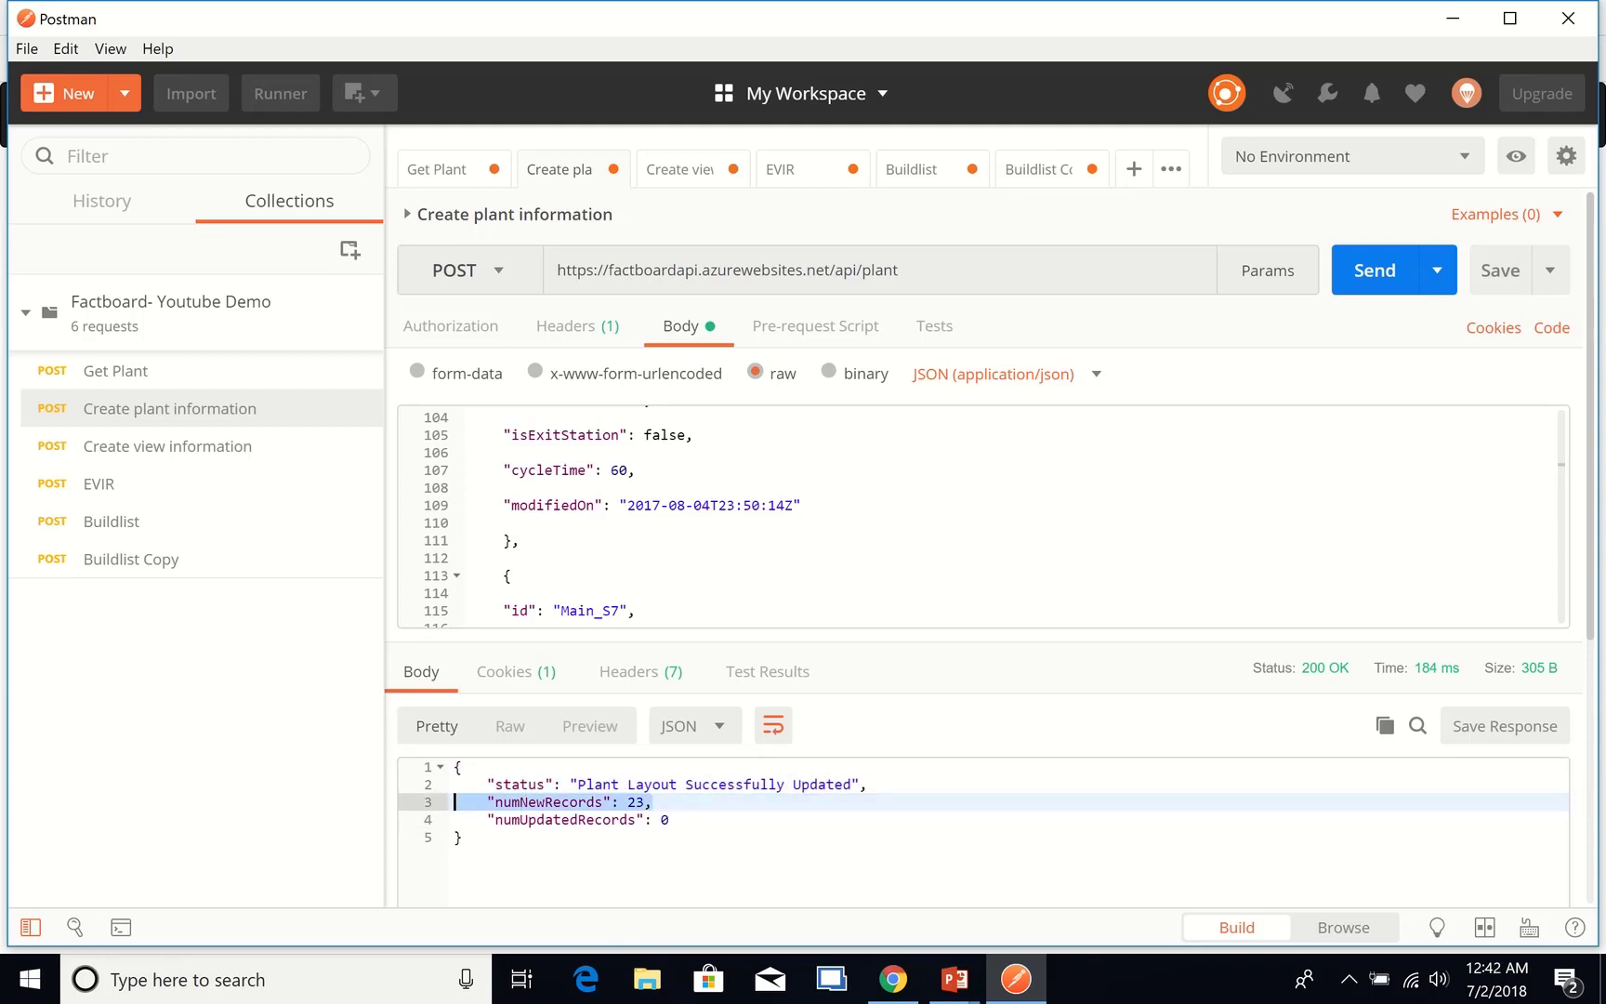
pyautogui.moveTo(898, 271); pyautogui.dragTo(862, 271)
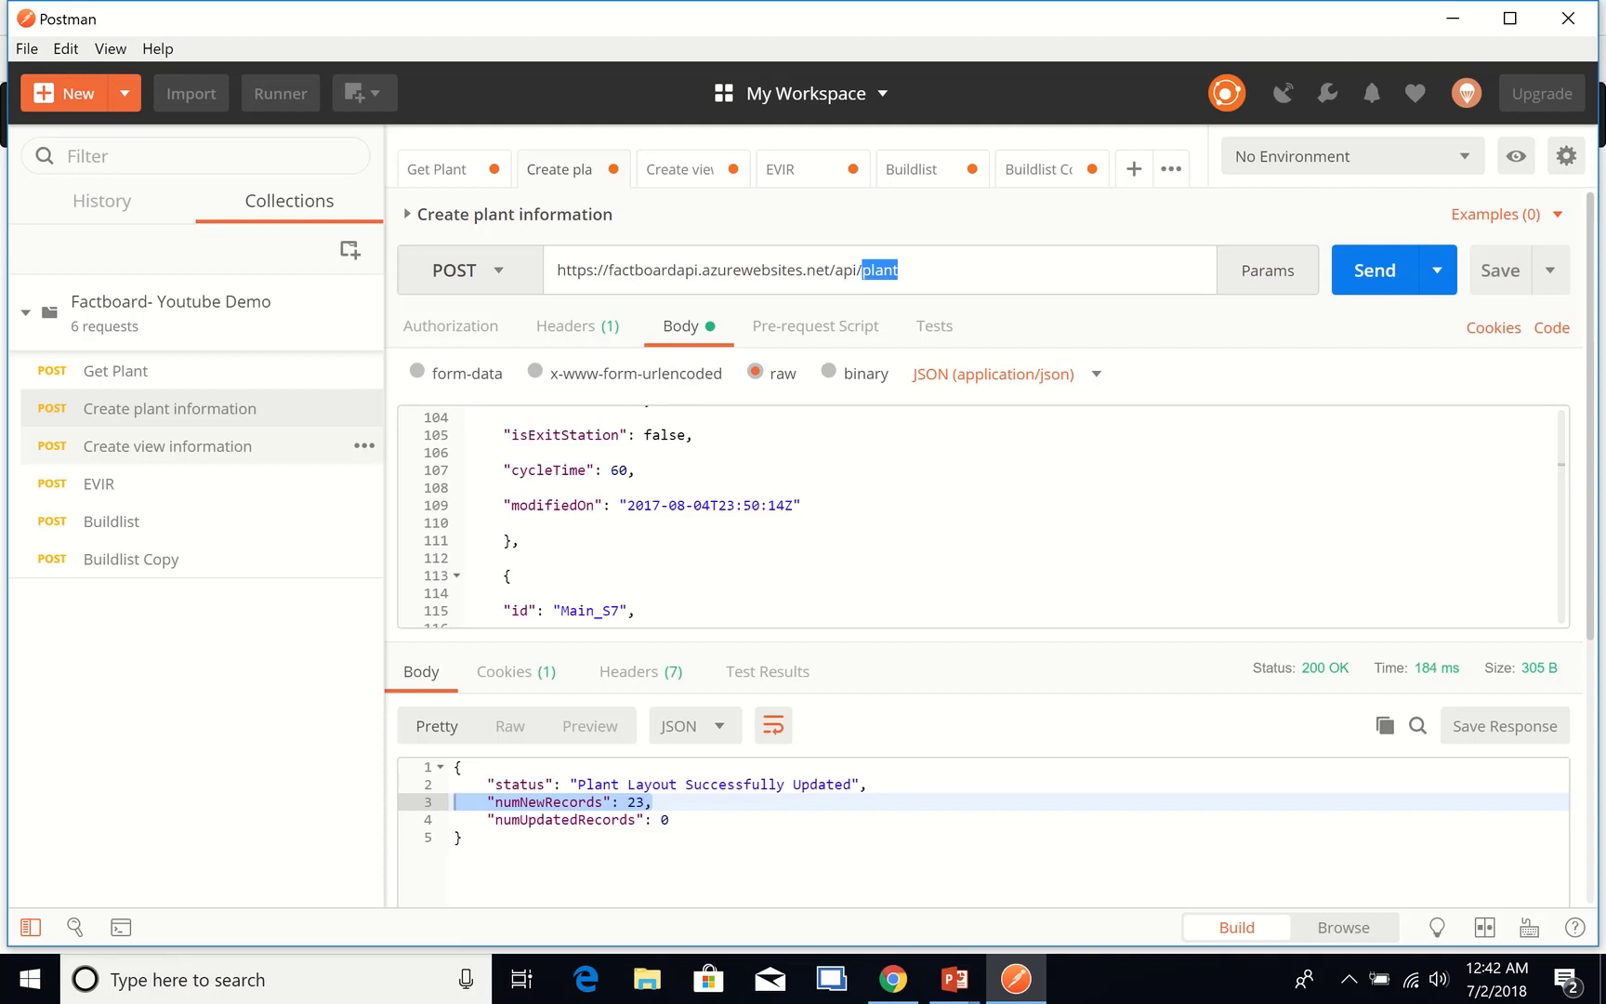
# Step: Open the Create view information request and check the api/dashboardview endpoint in its URL
pyautogui.click(214, 447)
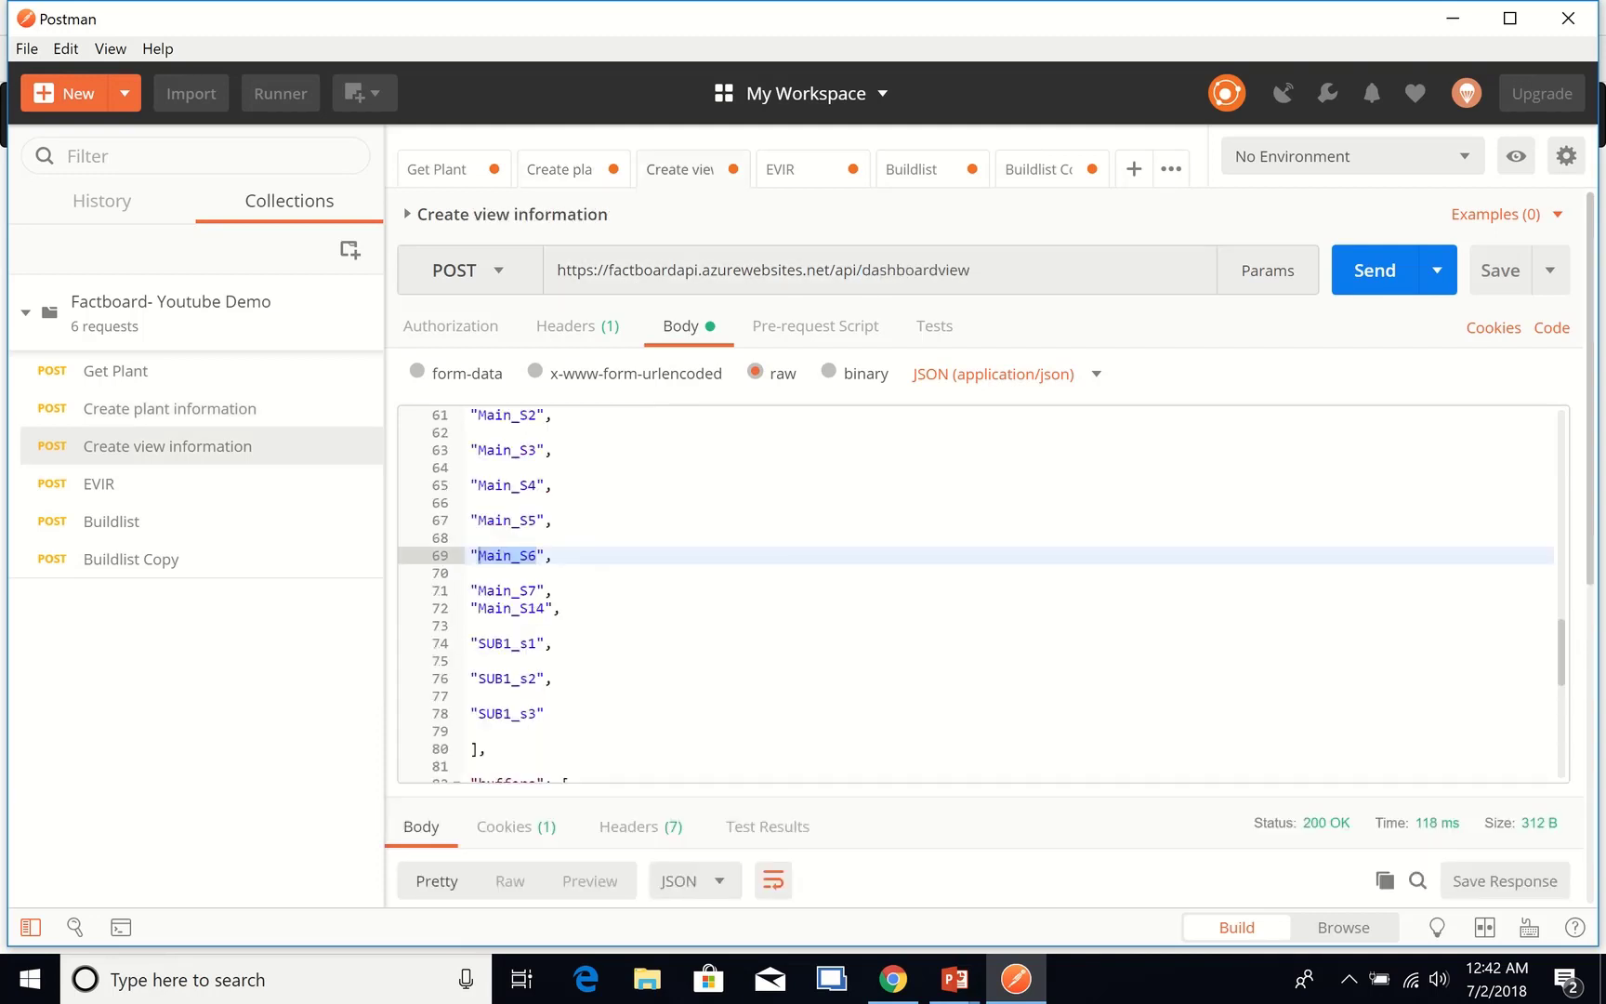
pyautogui.click(987, 270)
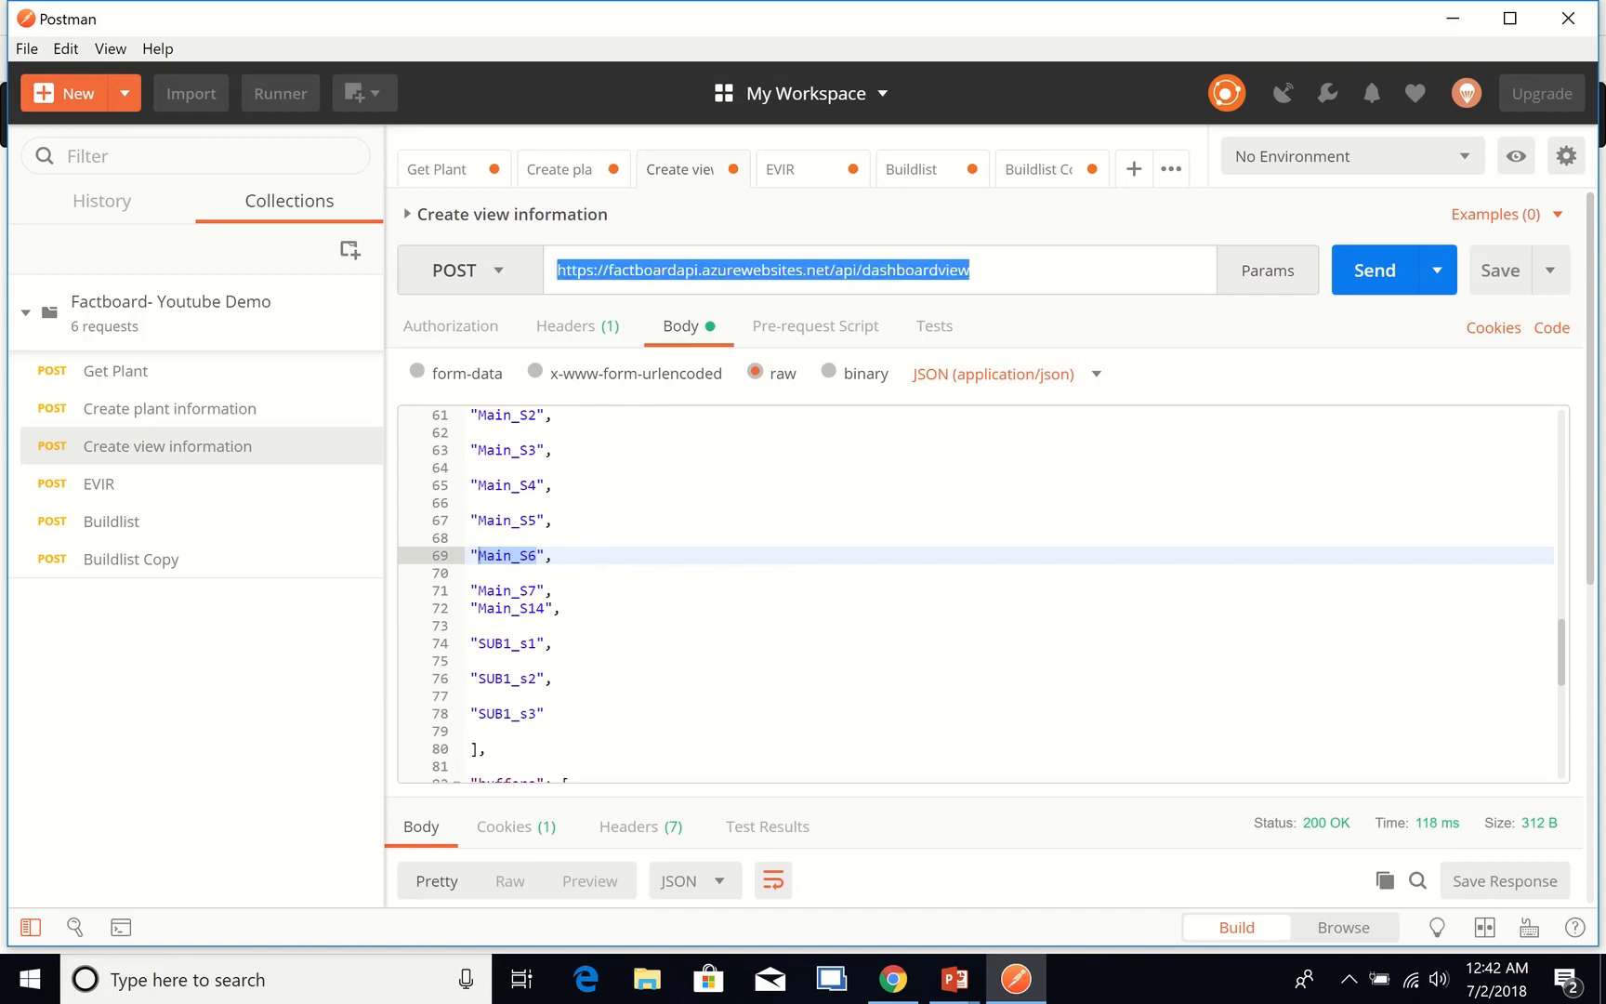
pyautogui.click(802, 270)
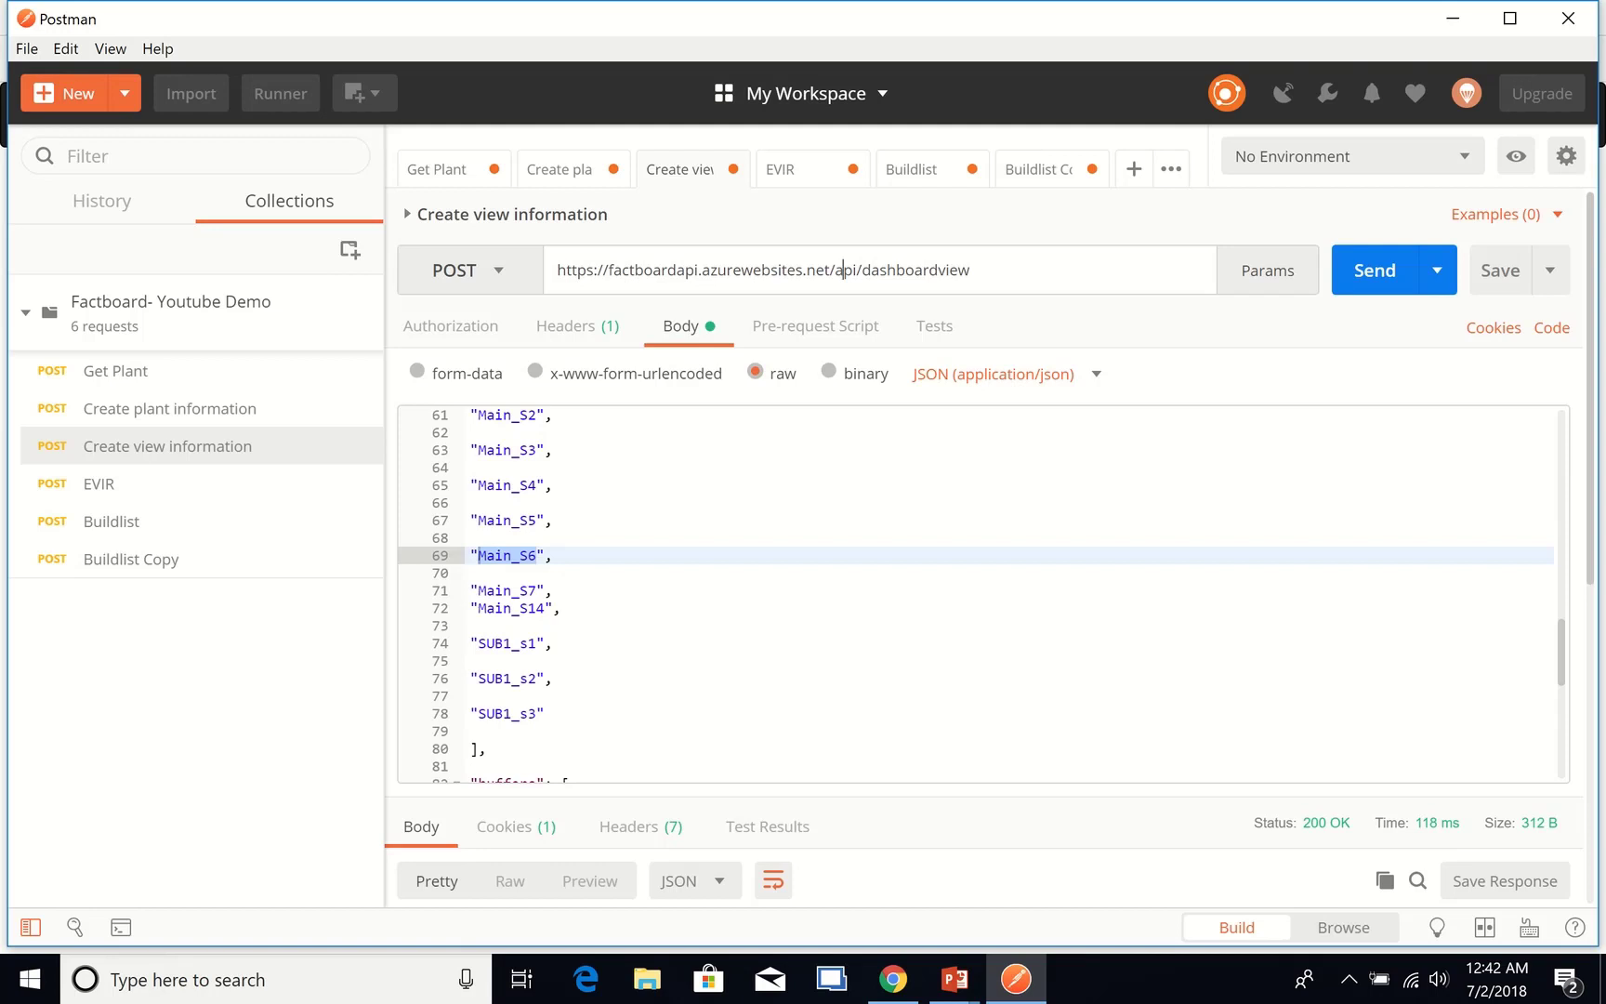
pyautogui.doubleClick(896, 269)
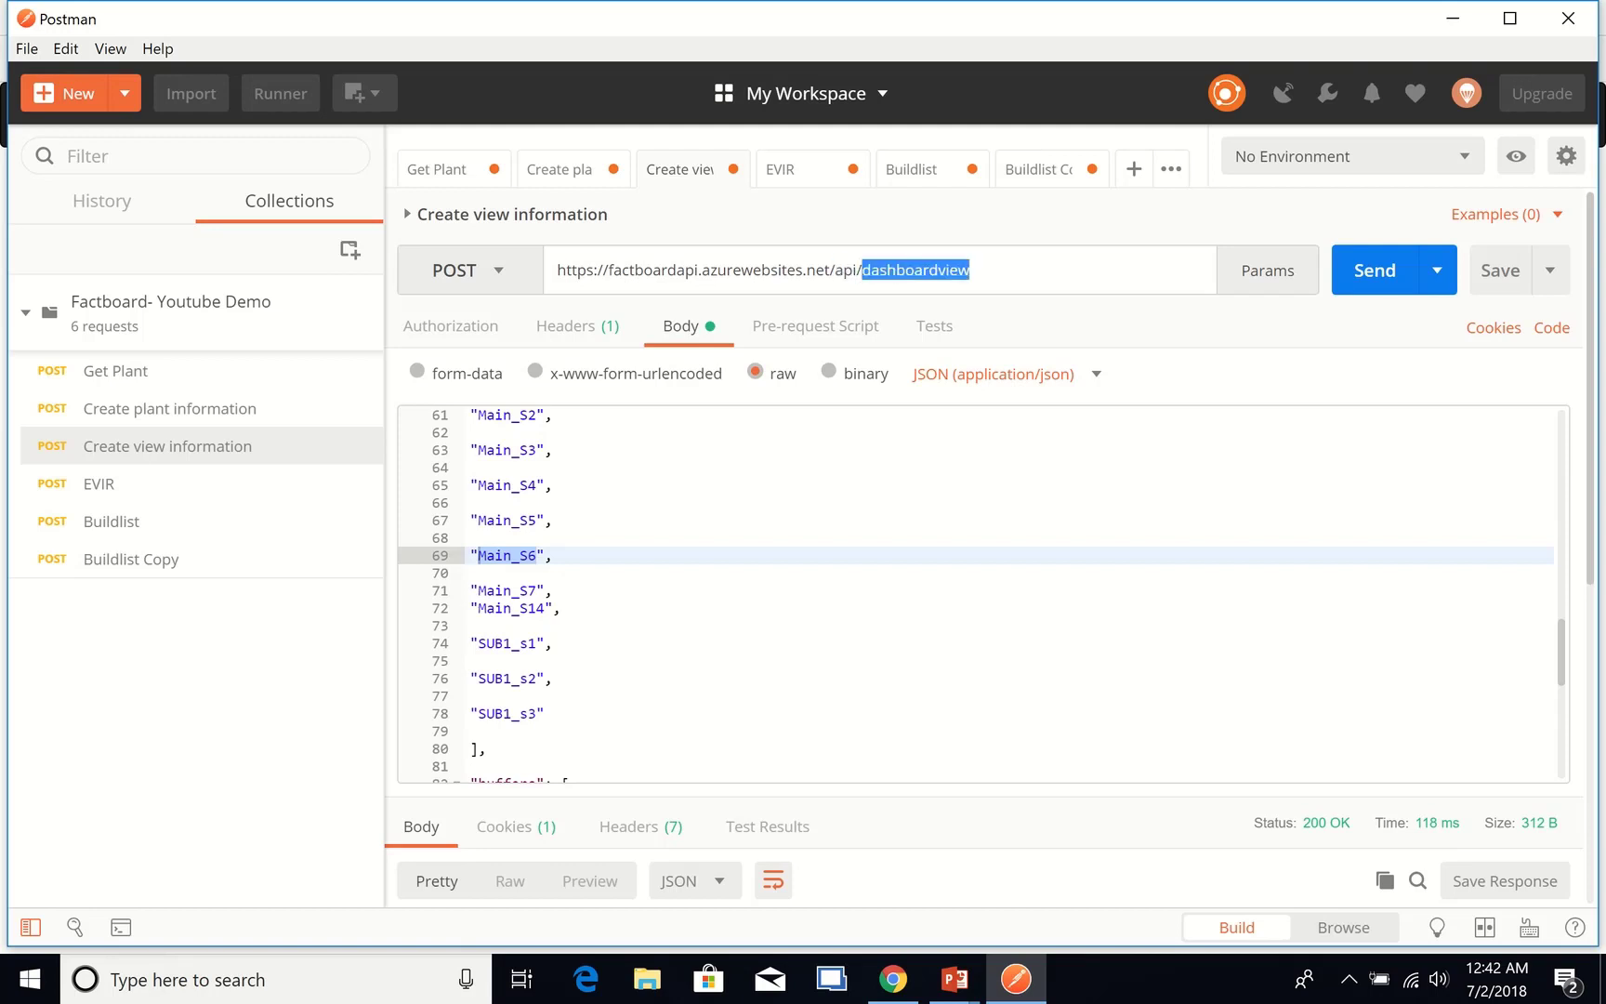
# Step: Review the lanes, lines and stations in the Youtube_example view's JSON body and send the request
pyautogui.scroll(12, 982, 593)
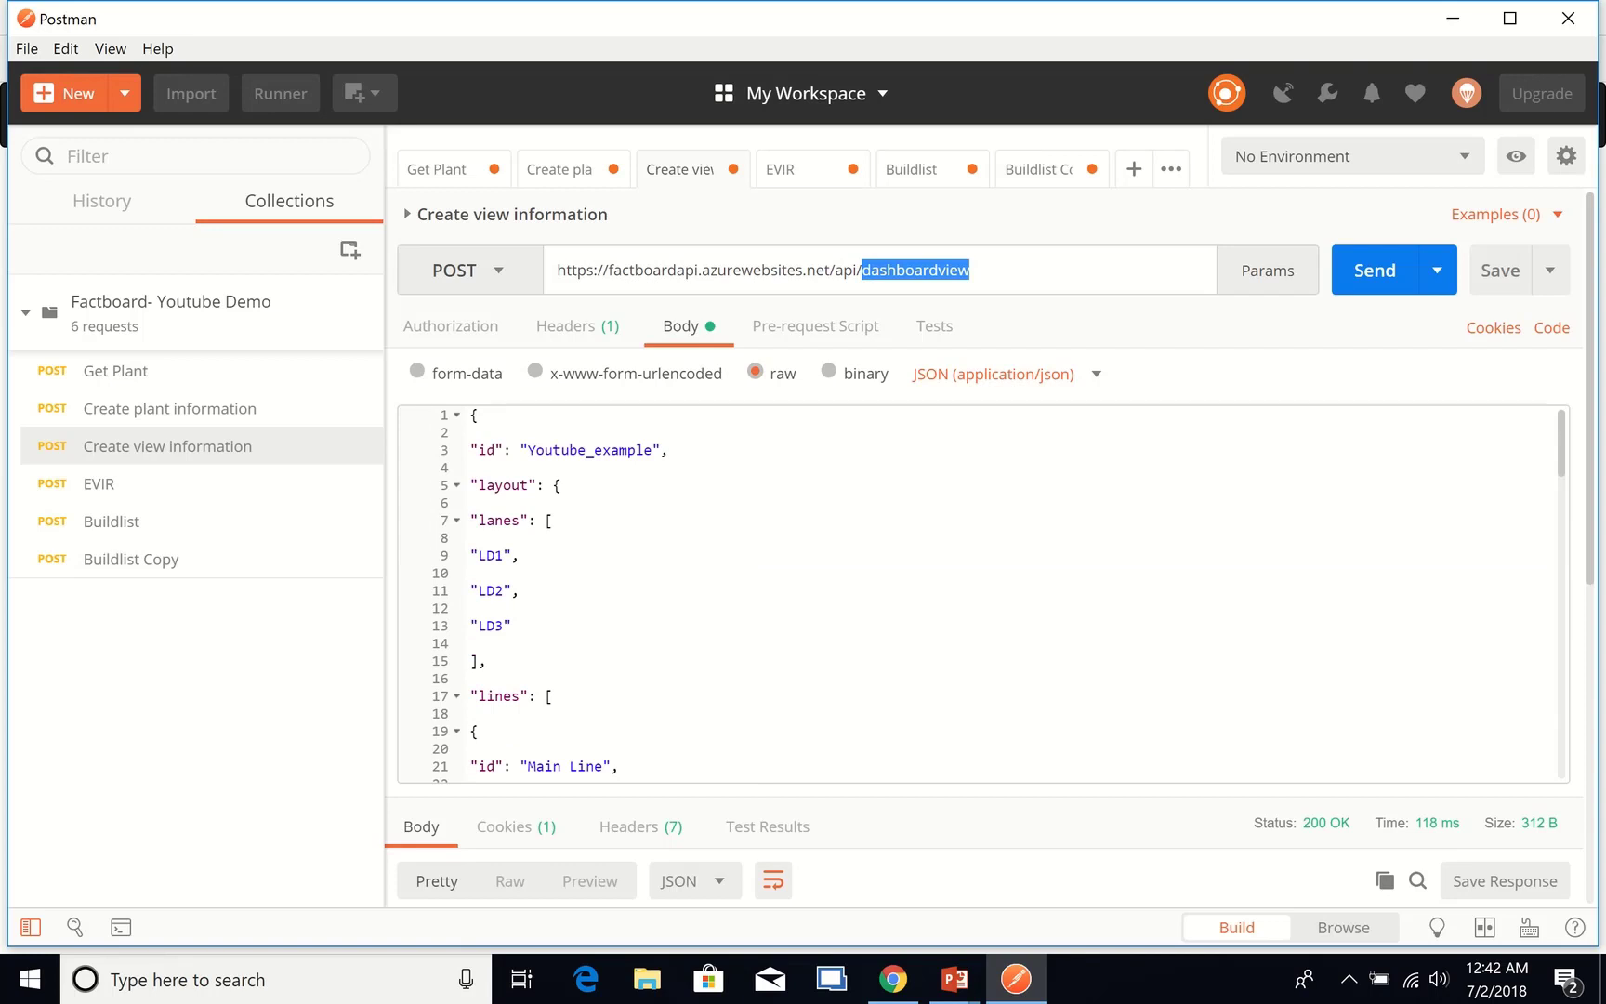
pyautogui.scroll(-2, 982, 593)
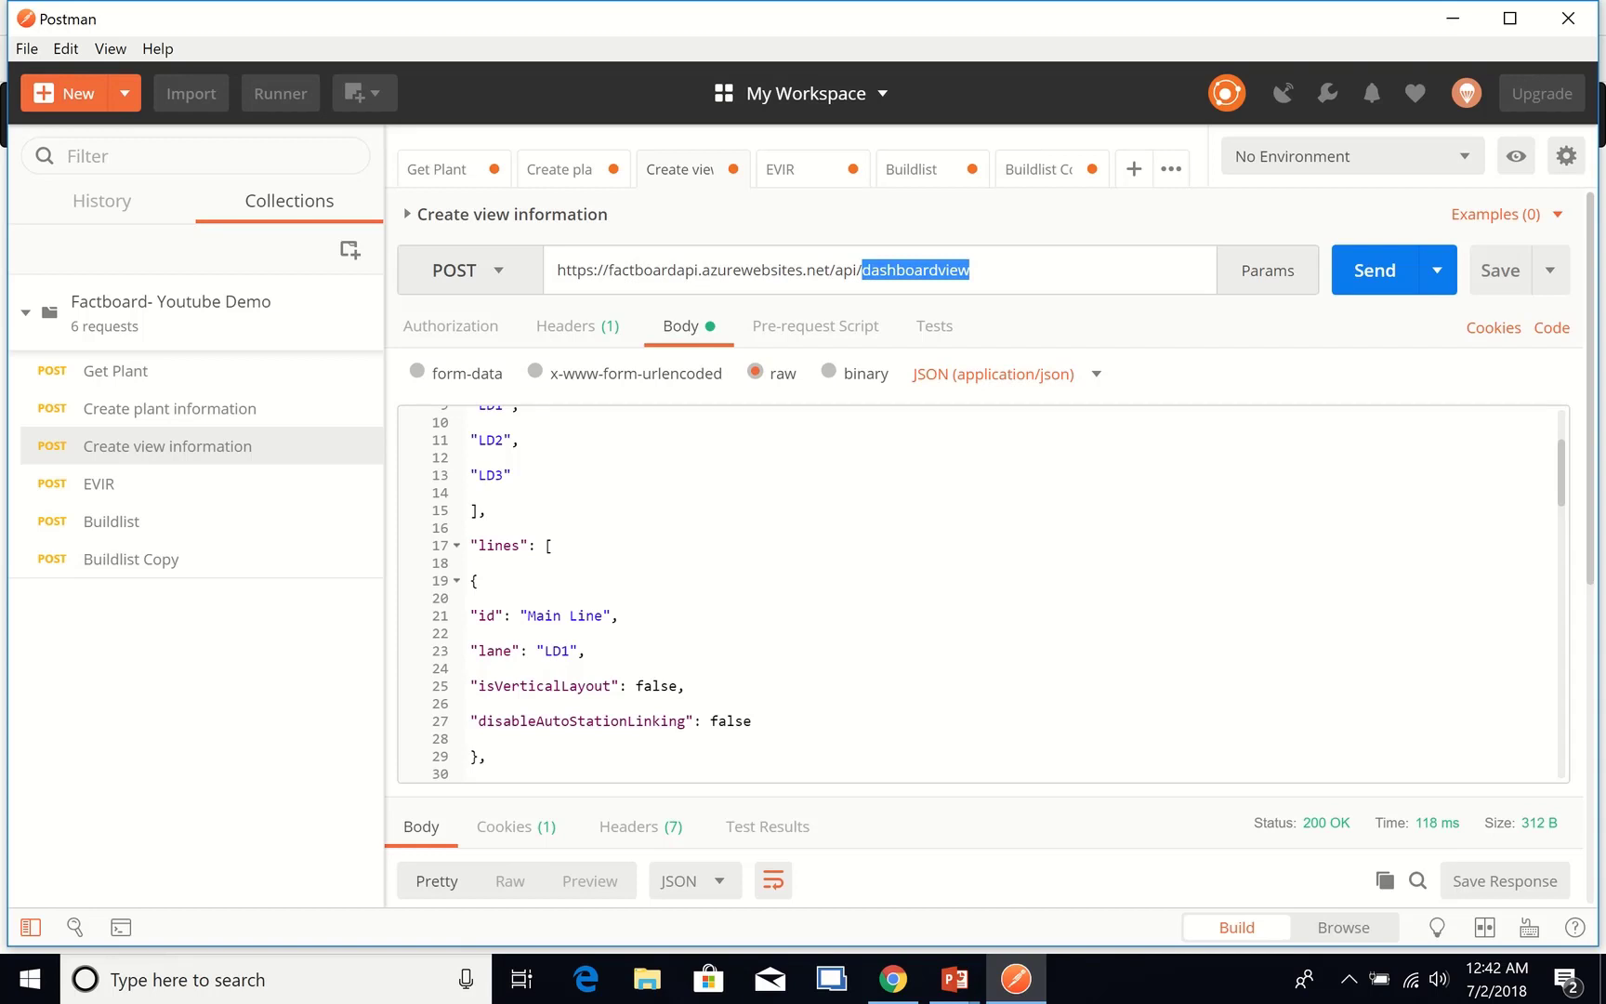
pyautogui.scroll(-5, 982, 593)
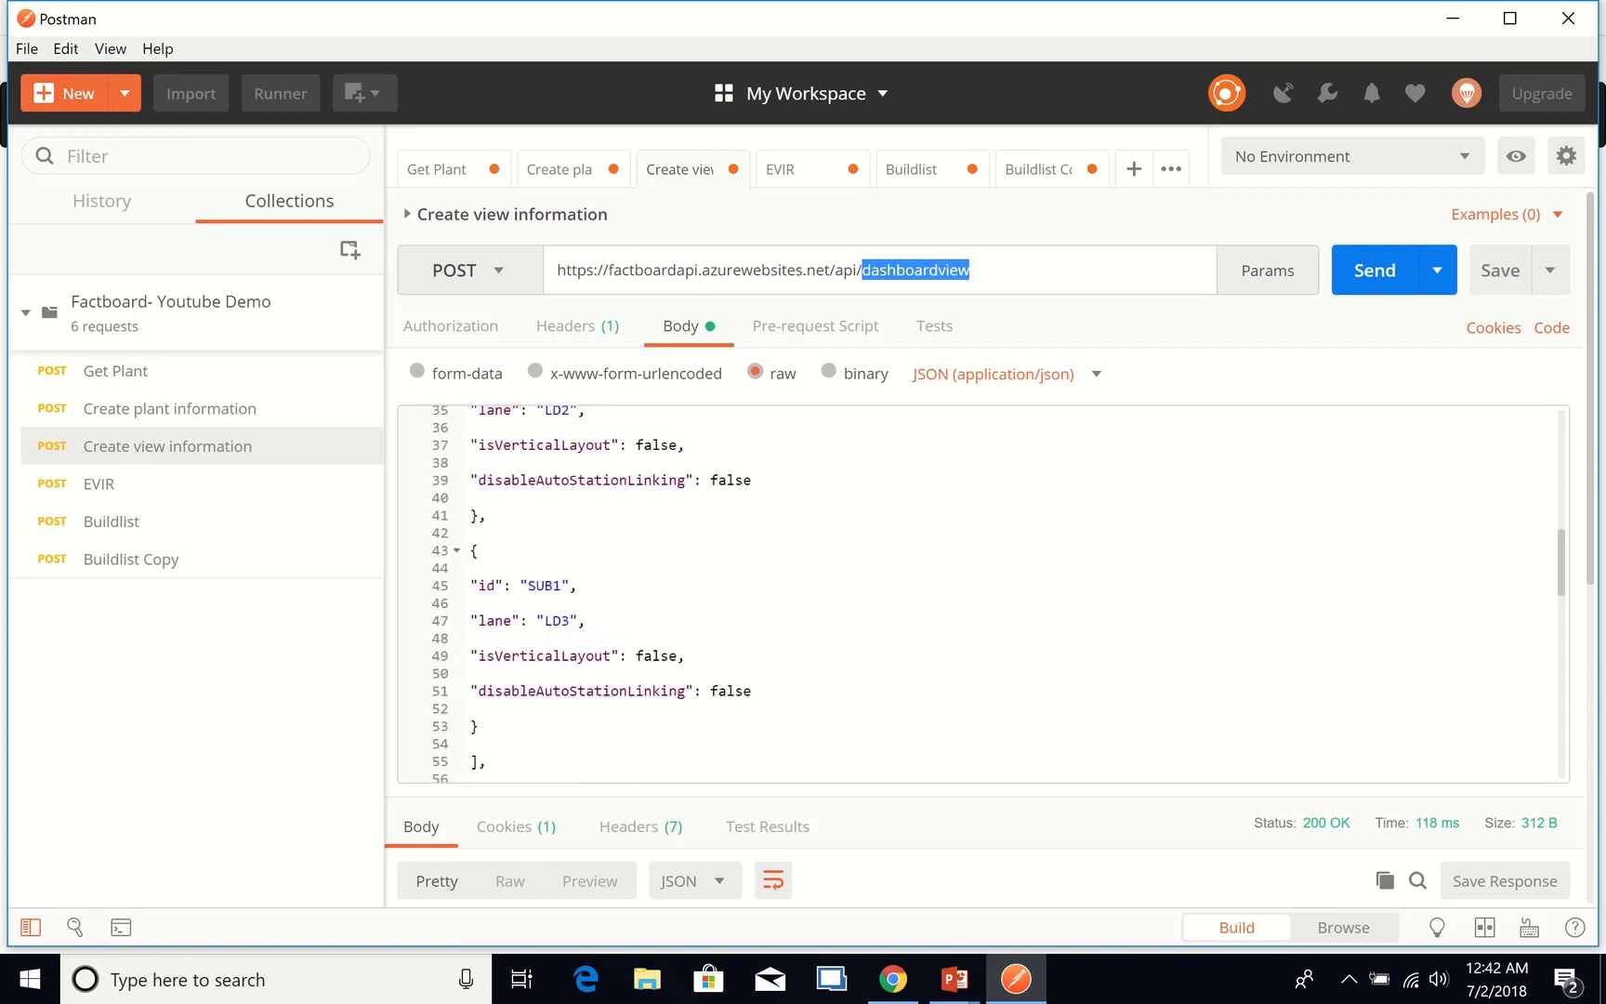
pyautogui.scroll(-2, 982, 594)
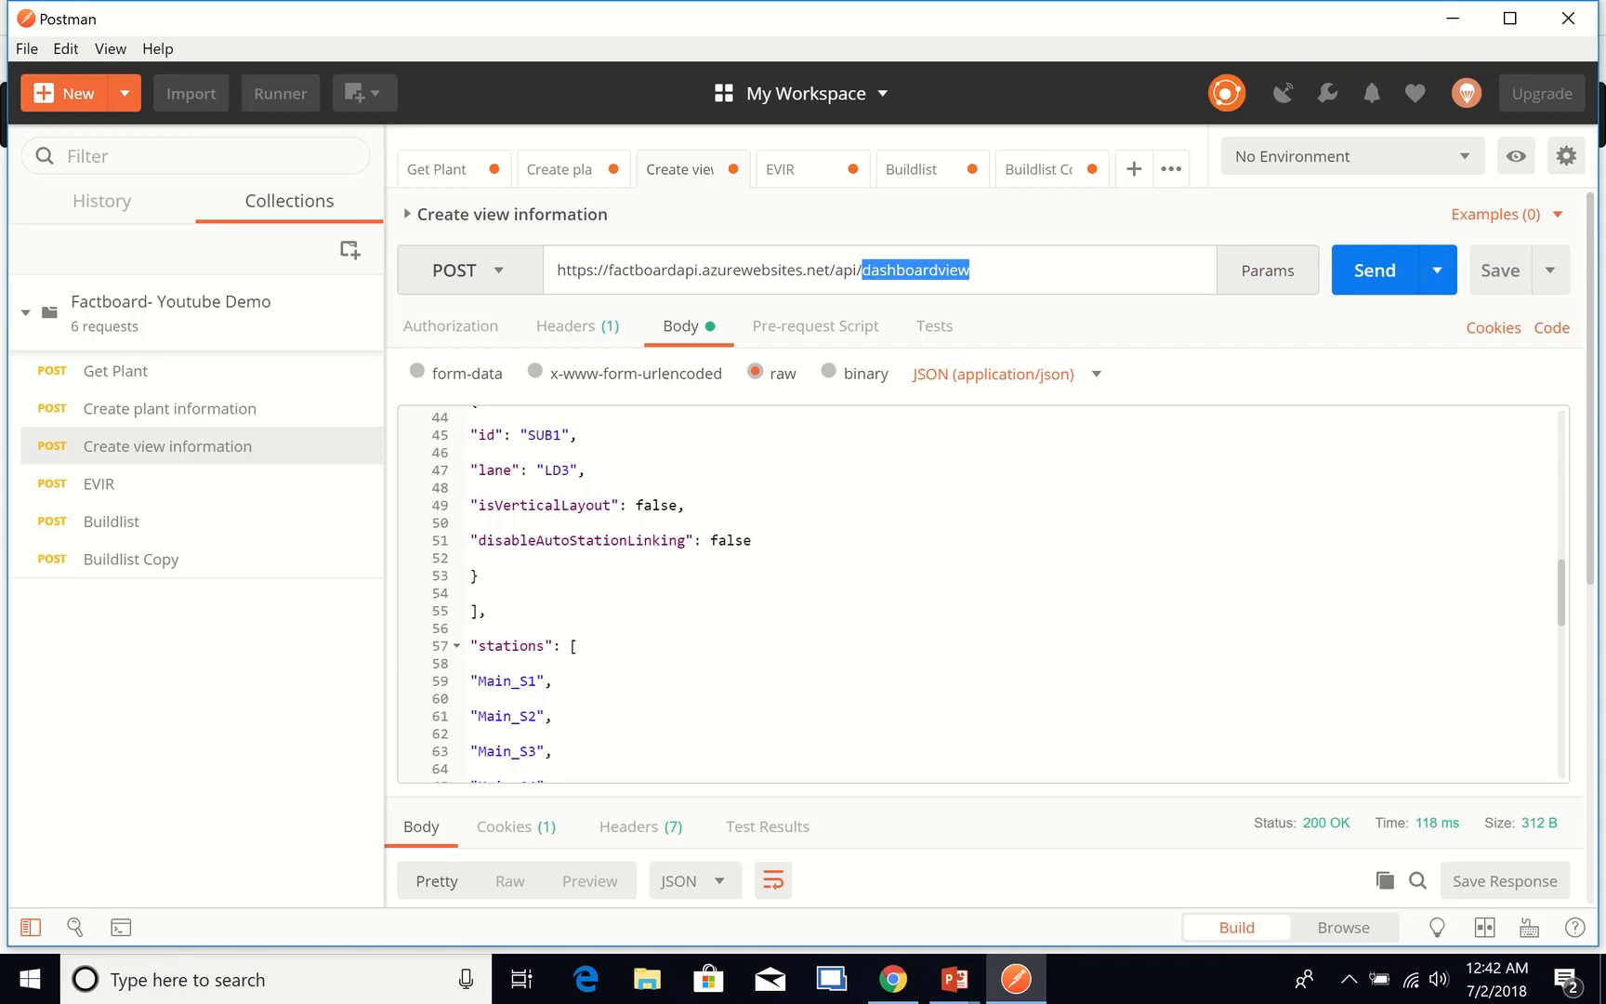
pyautogui.hotkey('ctrl', 'Return')
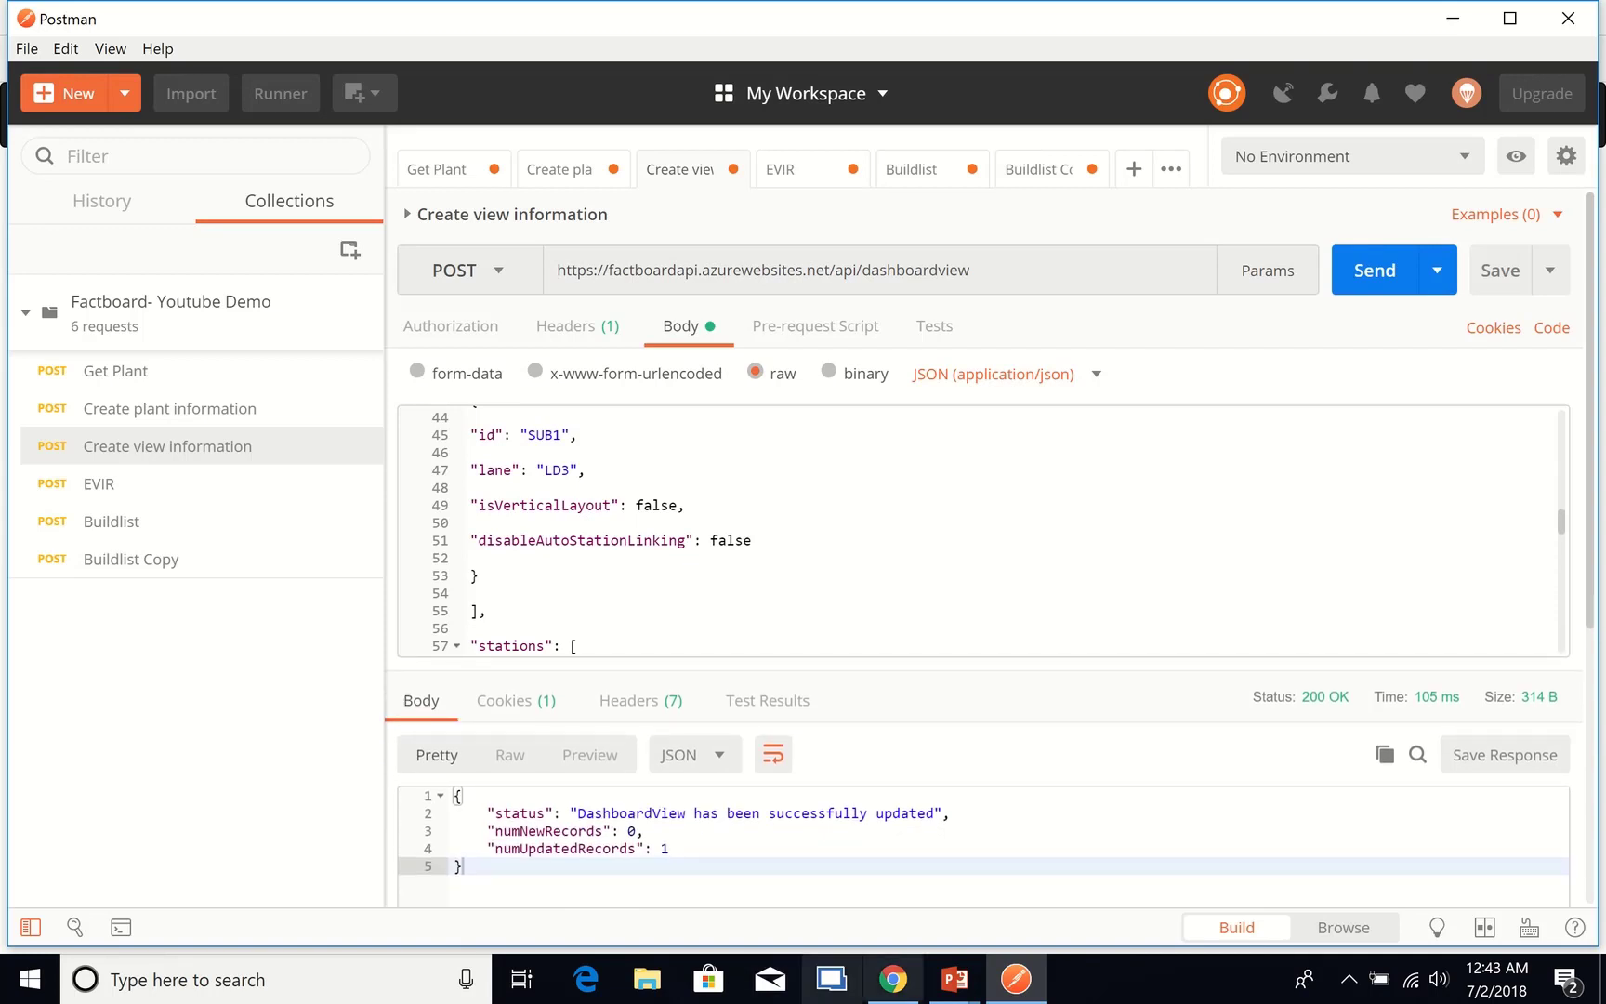
# Step: Switch to the Proplanner Factboard site in Chrome, reload it and open the Dashboard
pyautogui.click(893, 979)
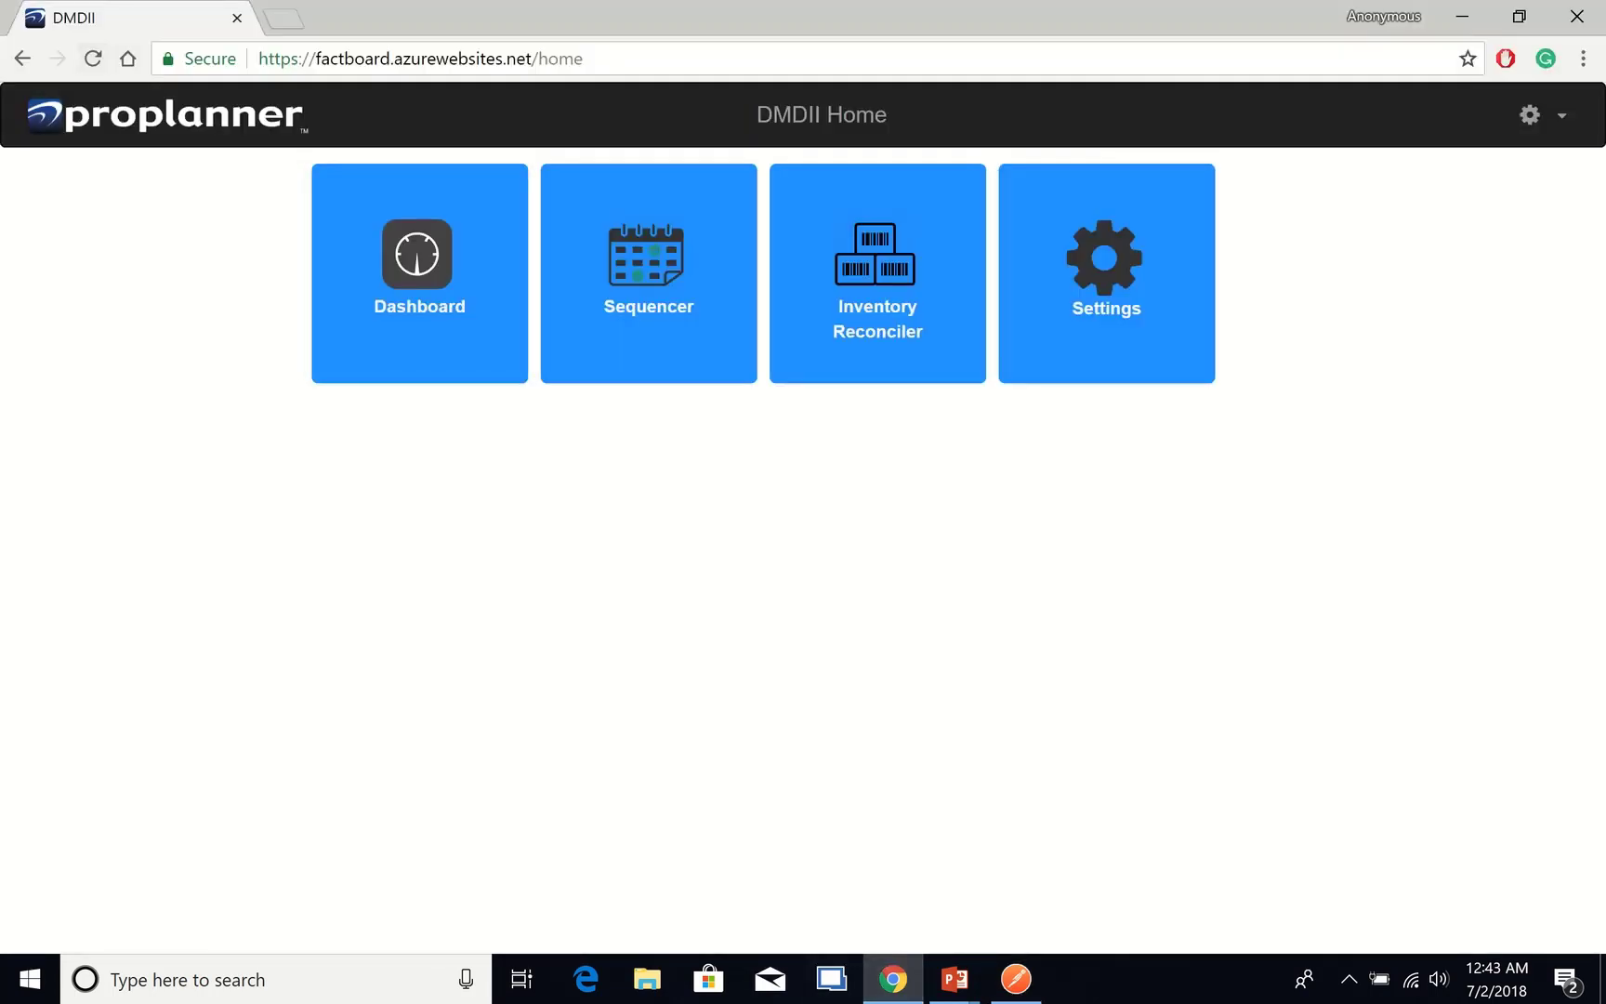
pyautogui.click(93, 58)
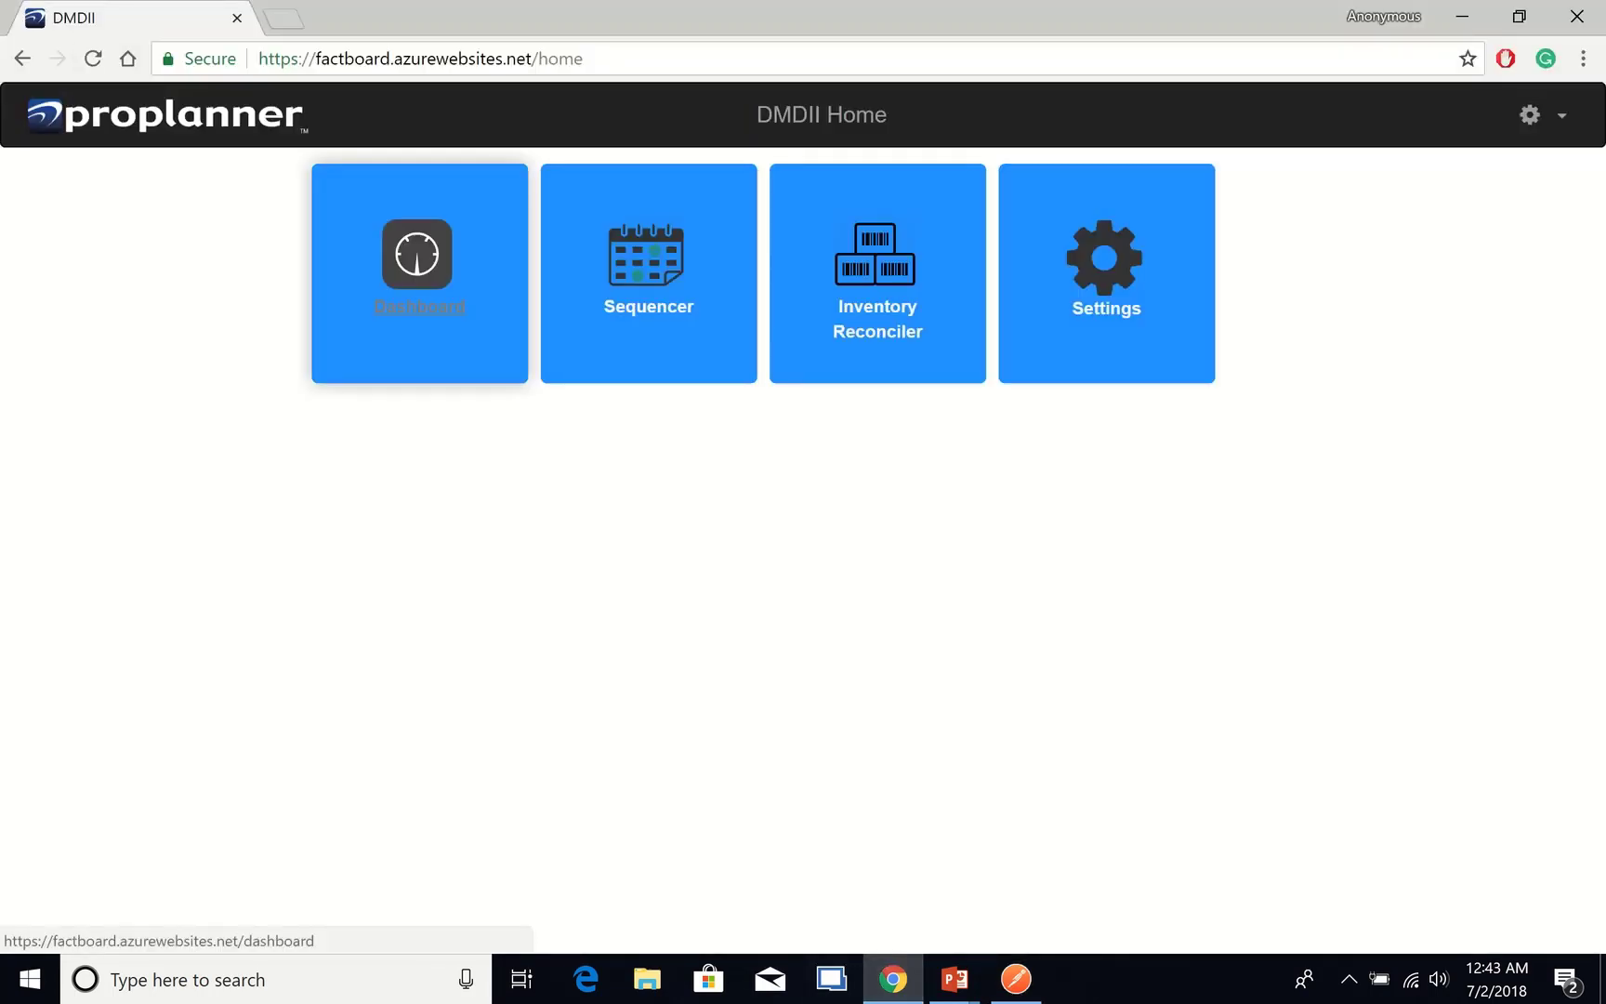
pyautogui.click(419, 279)
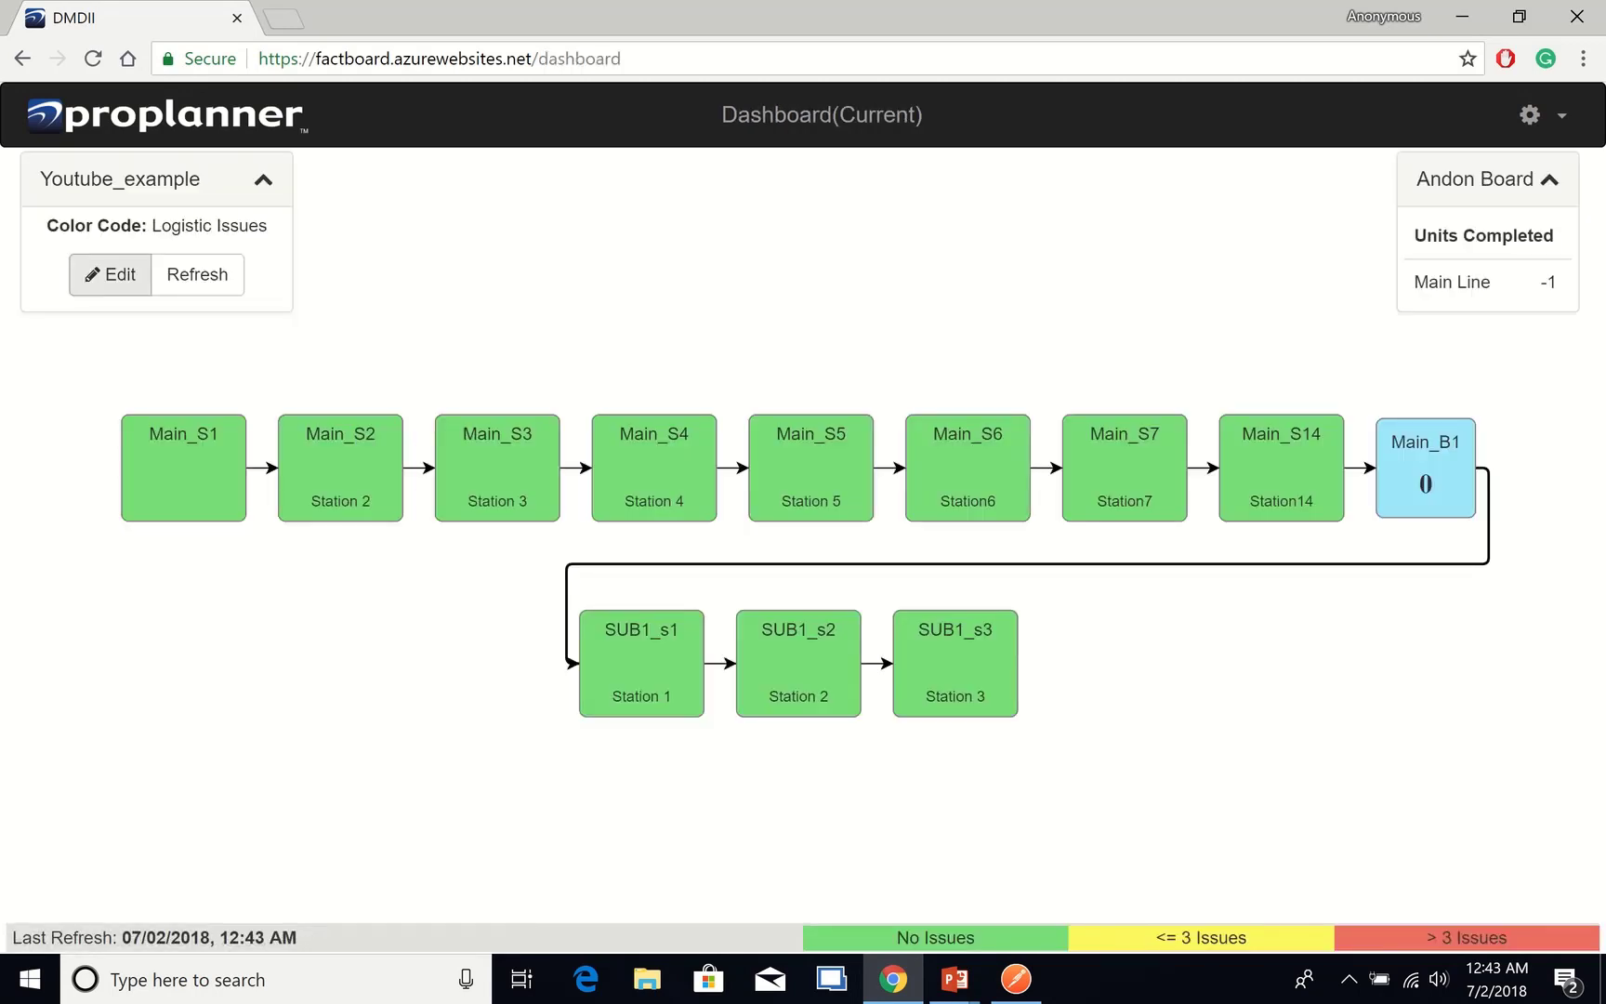
# Step: Set the Youtube_example dashboard's color code type to Station Status in the Dashboard Options and apply it
pyautogui.click(110, 274)
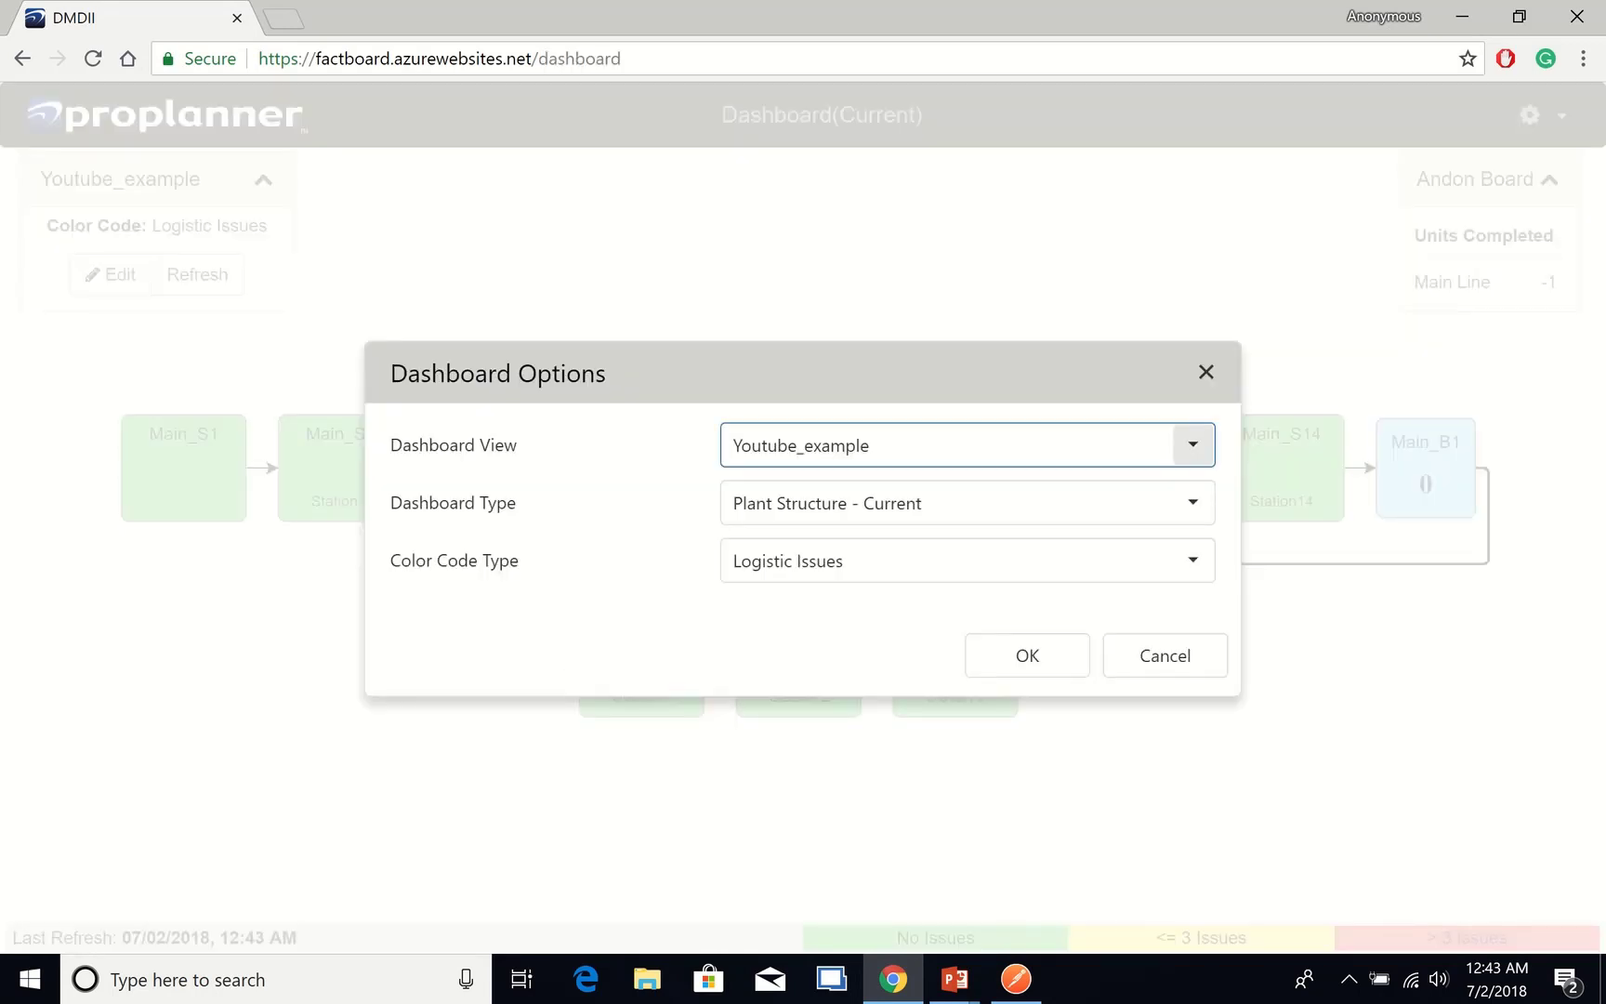
pyautogui.click(1193, 444)
pyautogui.click(1192, 444)
pyautogui.click(1193, 560)
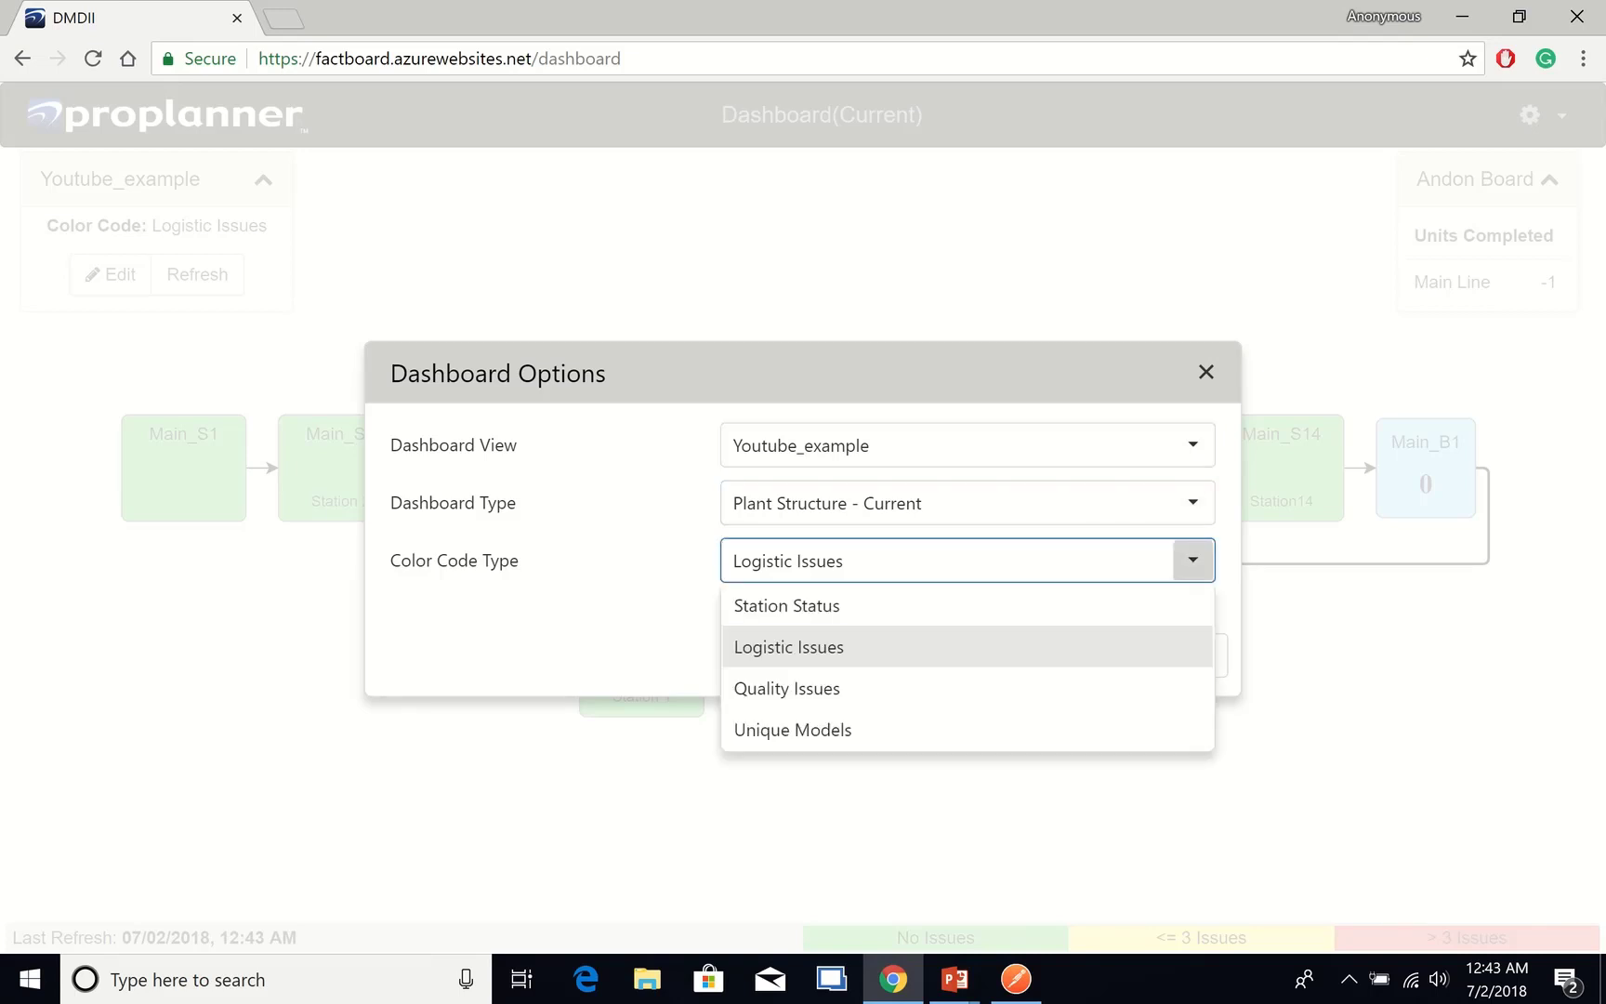
pyautogui.click(1023, 607)
pyautogui.click(1028, 656)
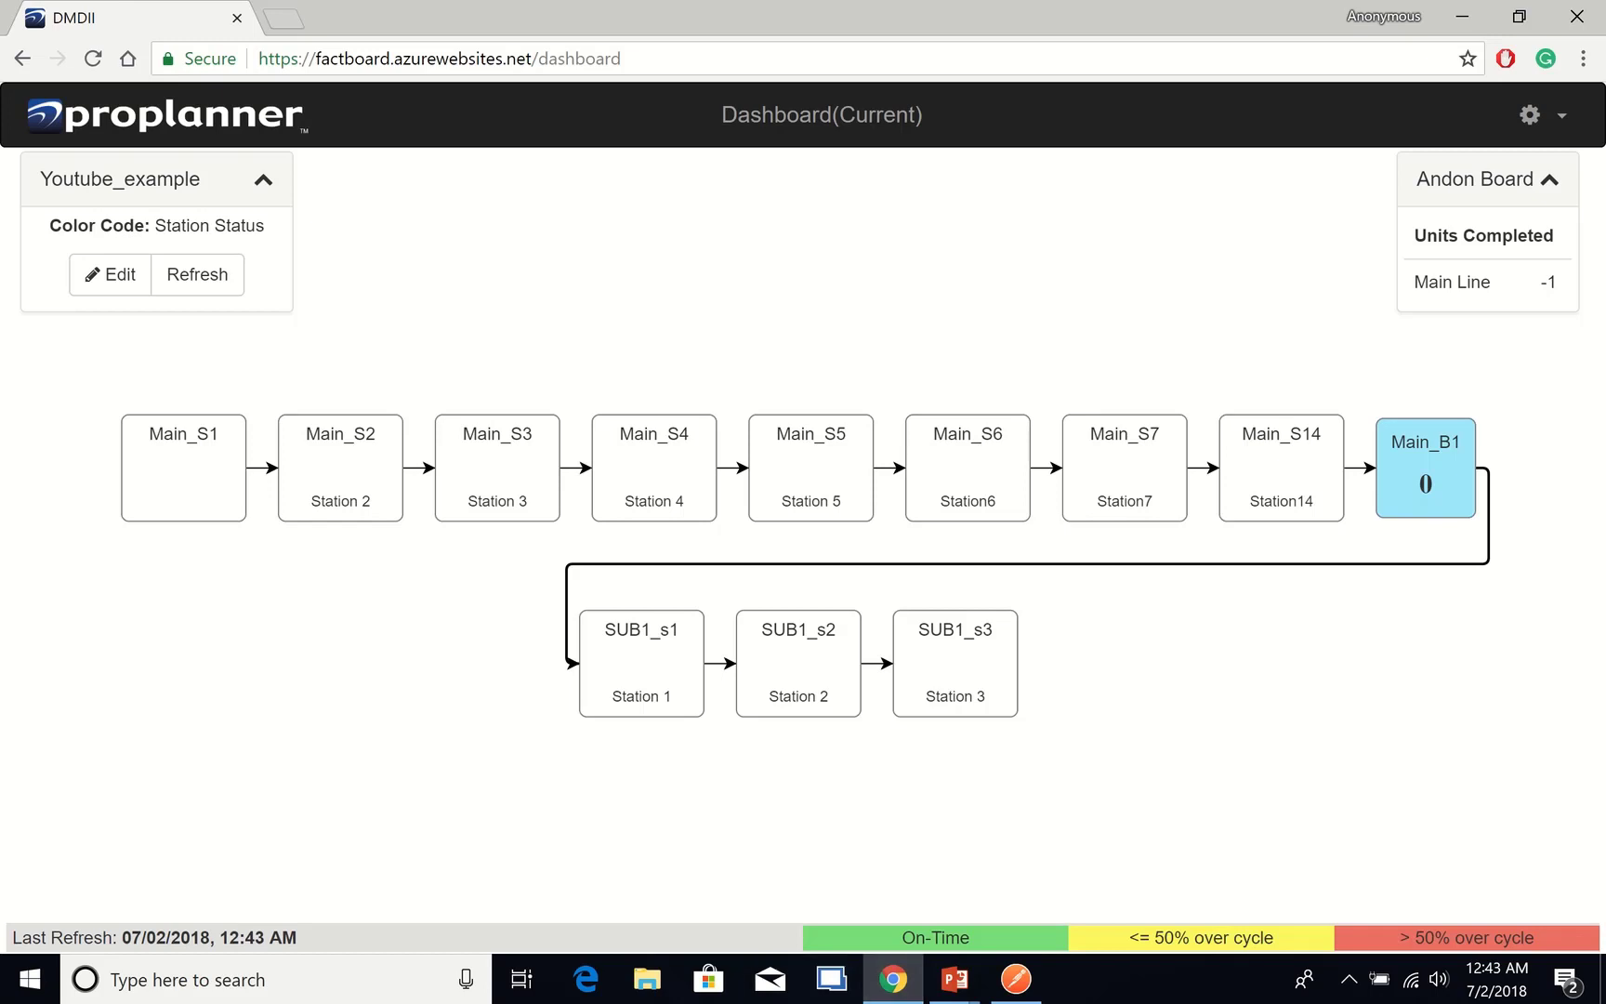
# Step: Switch to Postman, review the station, unit serial number and transaction type in the EVIR request body, and send the signon request
pyautogui.click(1016, 979)
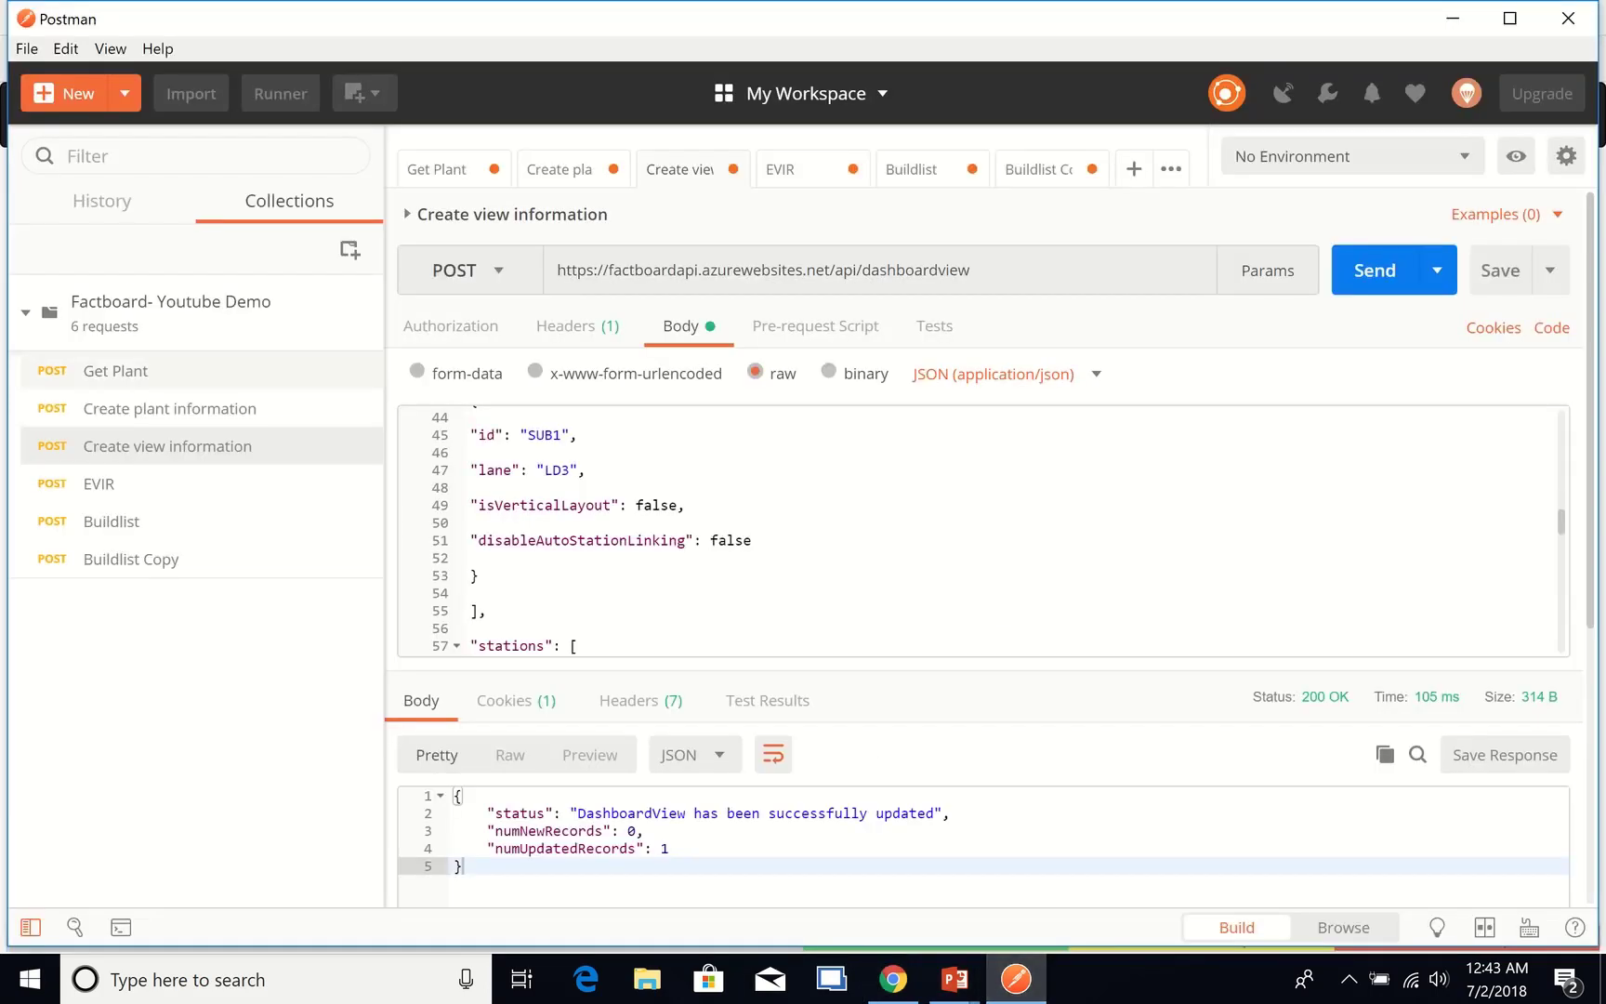
pyautogui.click(99, 483)
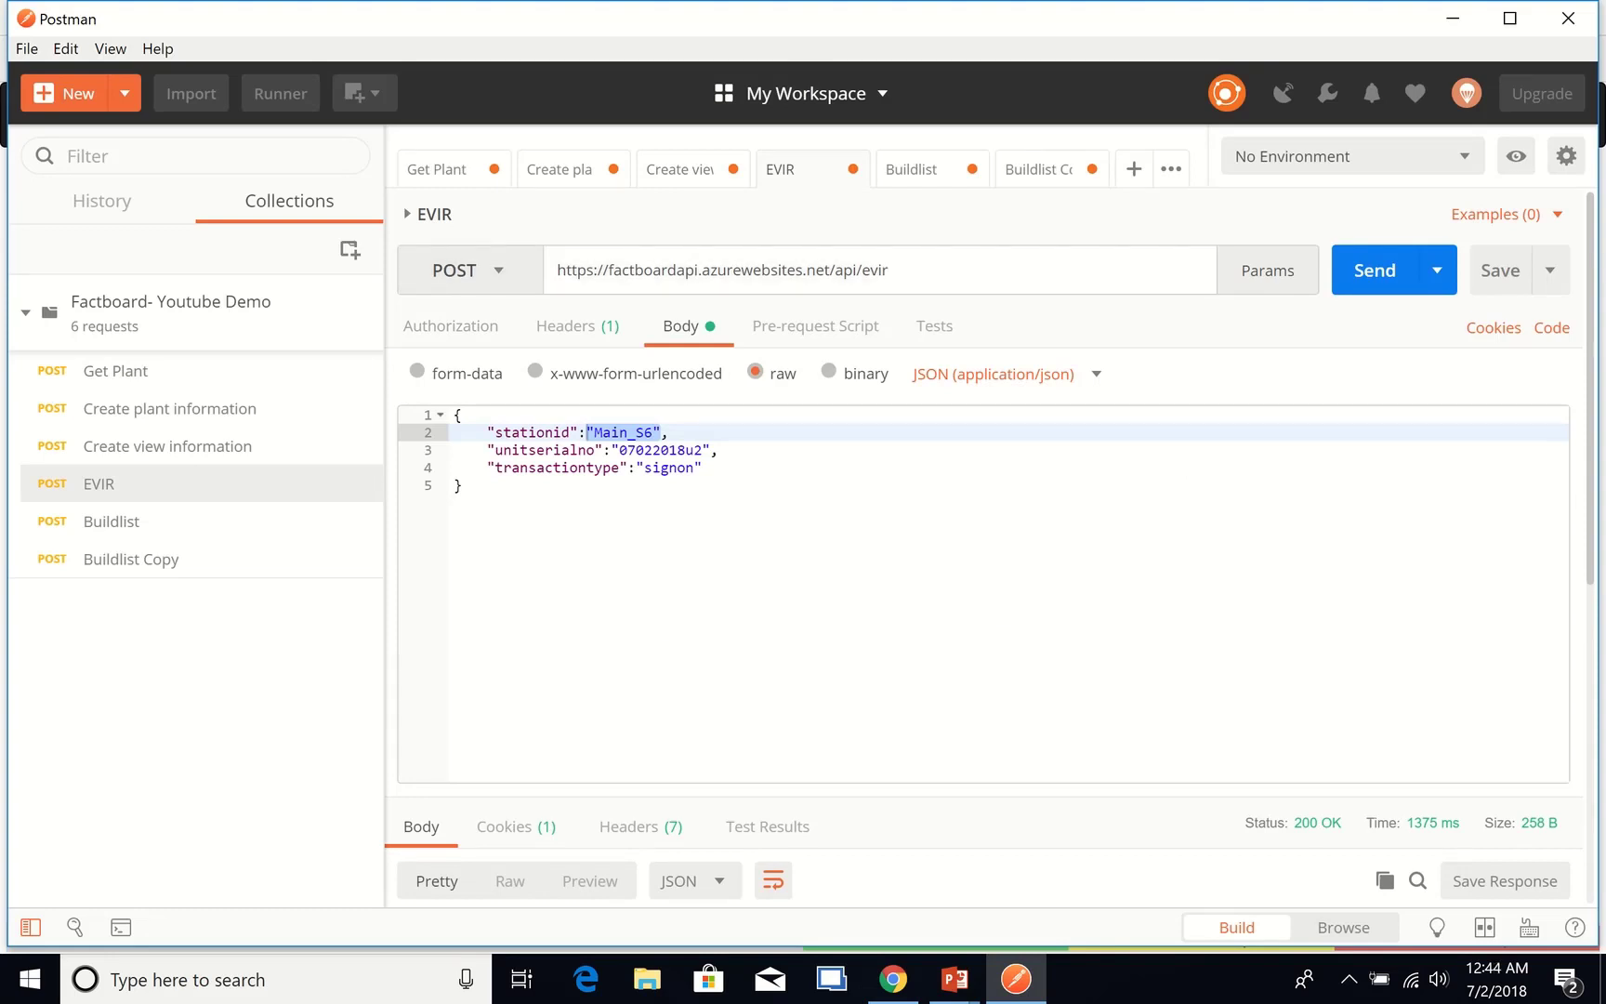
pyautogui.click(462, 485)
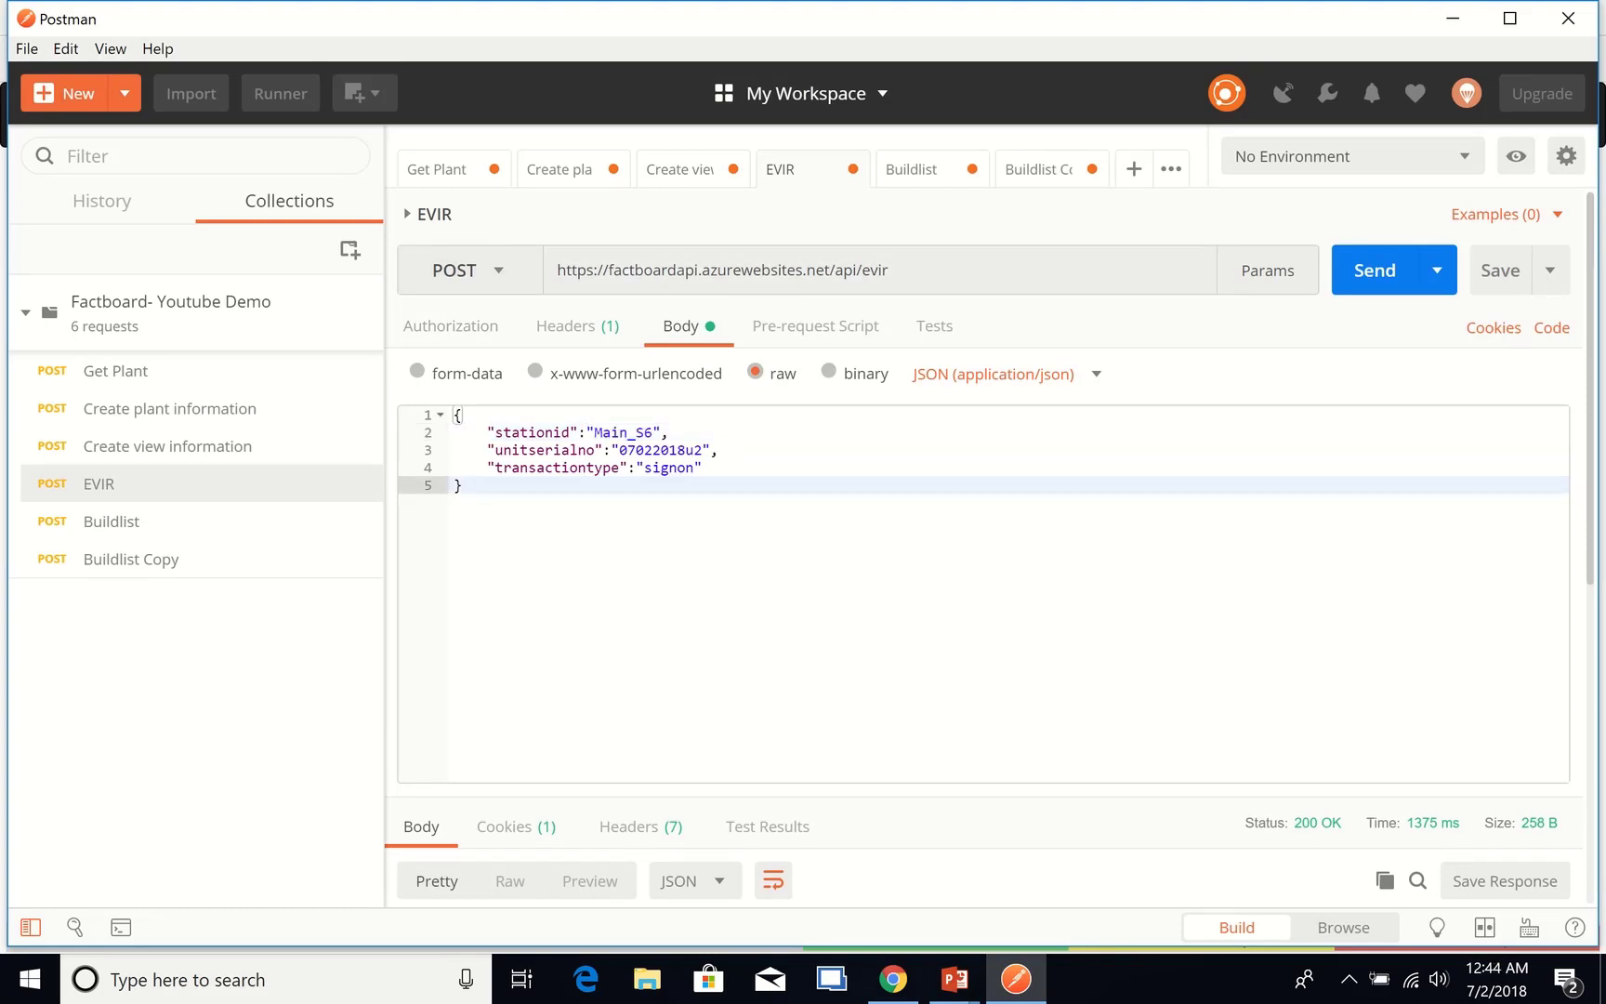
pyautogui.click(637, 432)
pyautogui.click(655, 450)
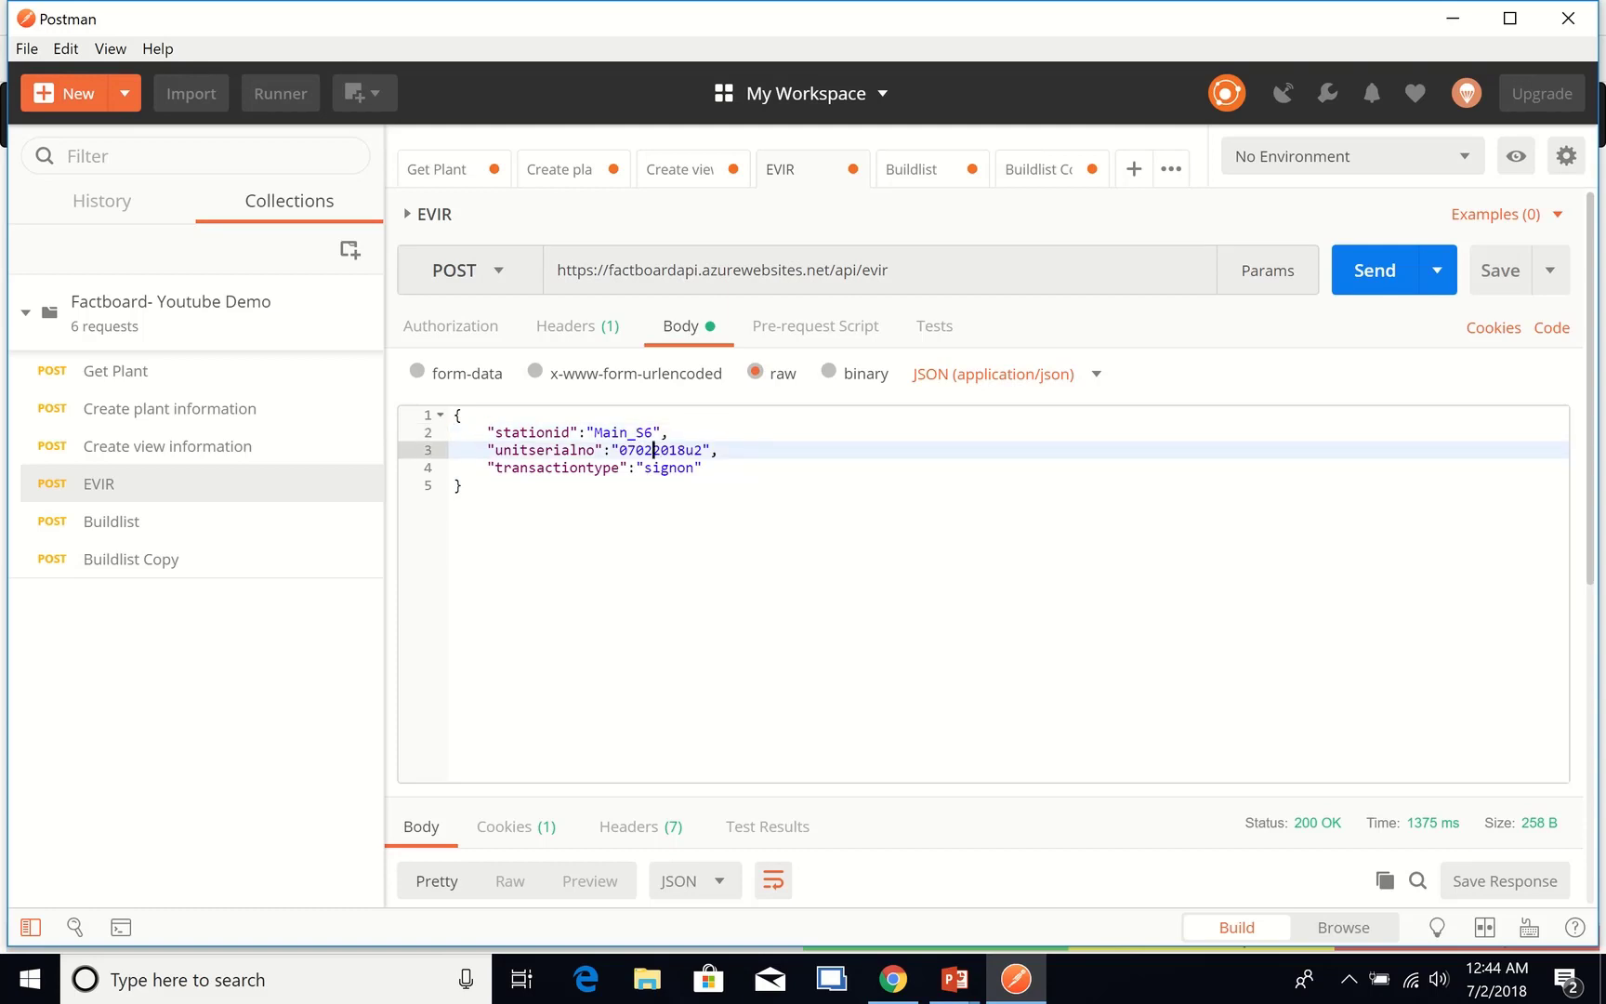
pyautogui.click(669, 466)
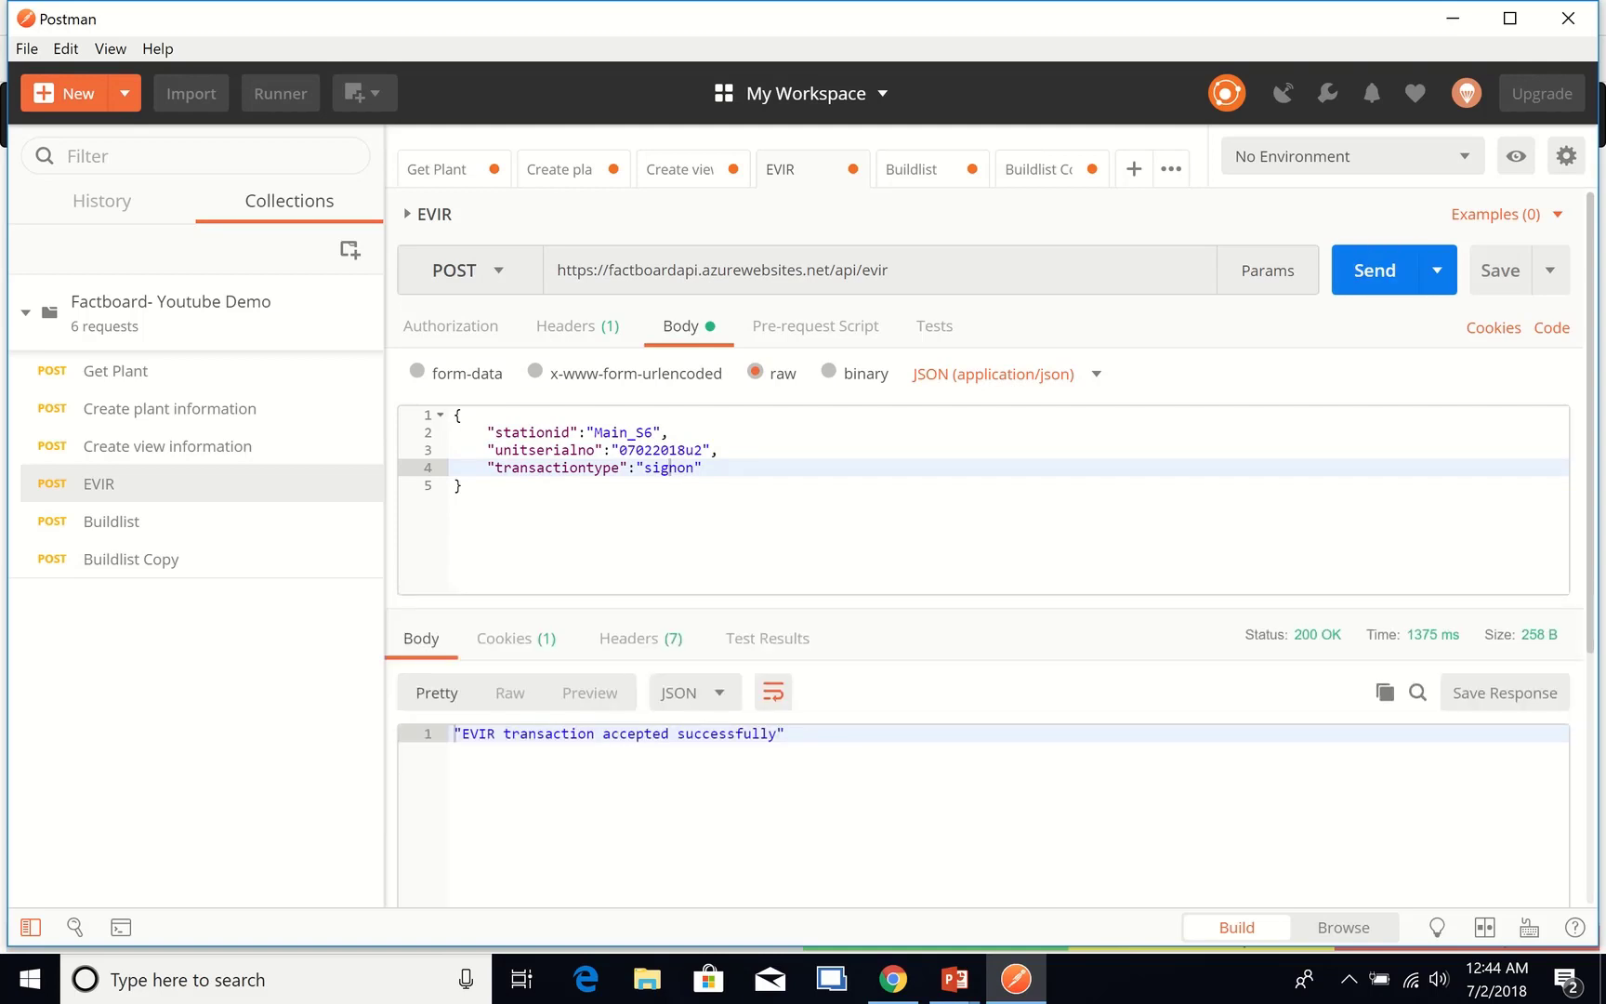
pyautogui.click(1374, 270)
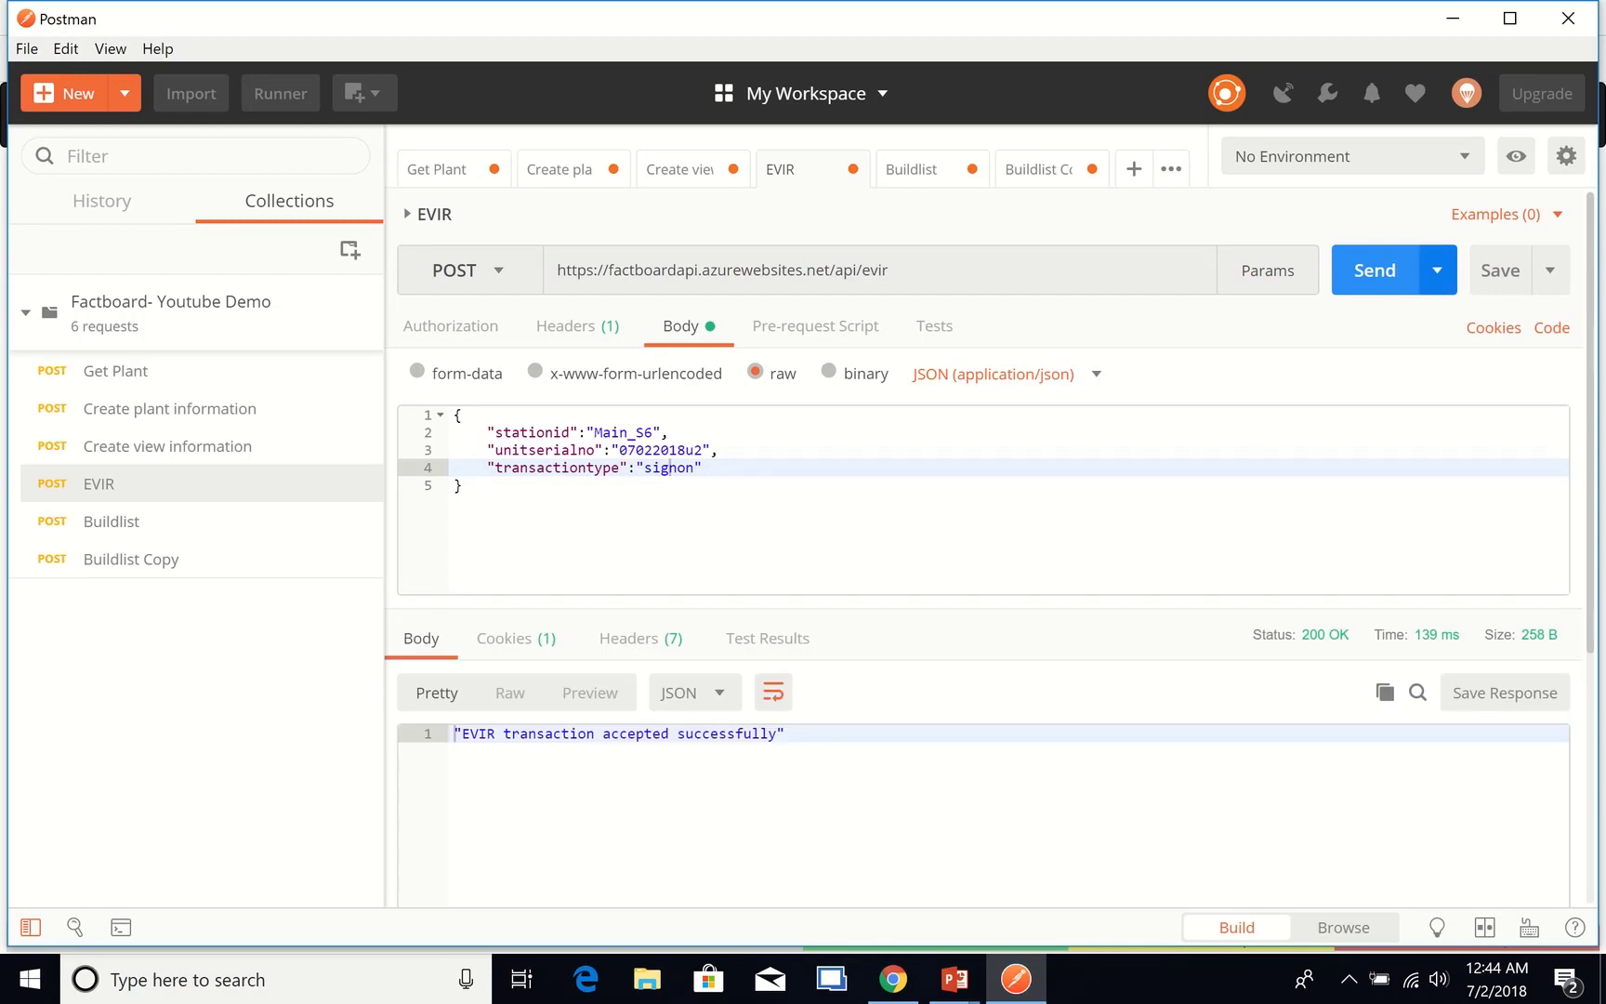
pyautogui.press('End')
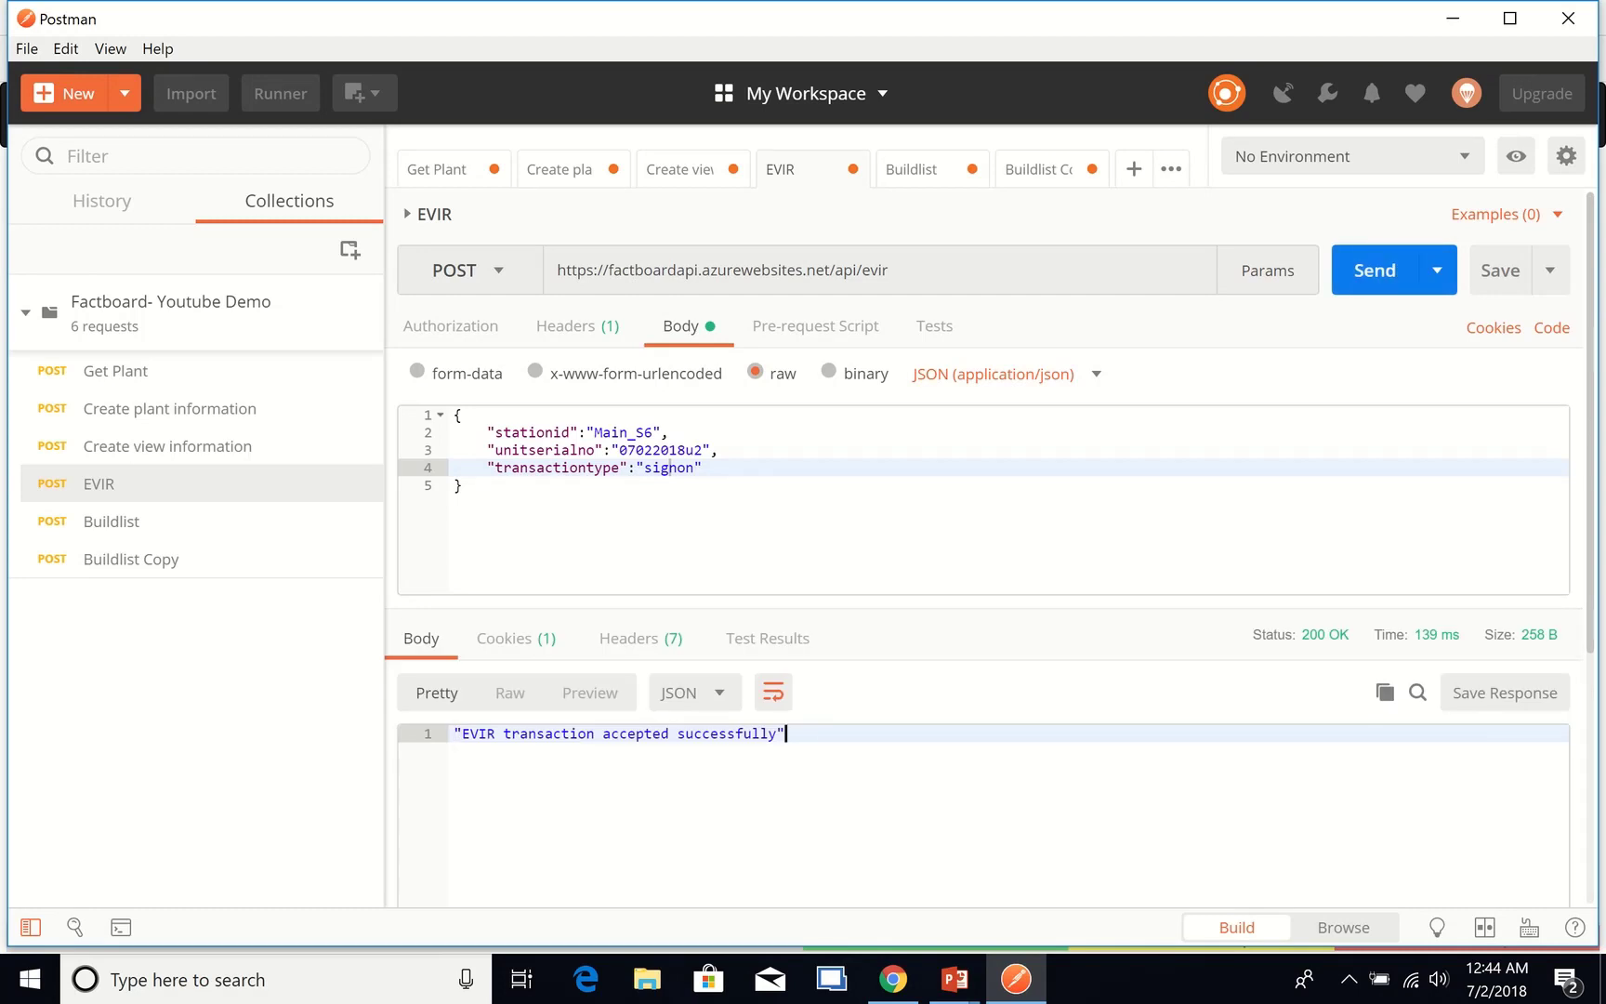
# Step: Switch to the Factboard dashboard in Chrome, reload it, and check station Main_S6 and the over-cycle color legend
pyautogui.click(893, 979)
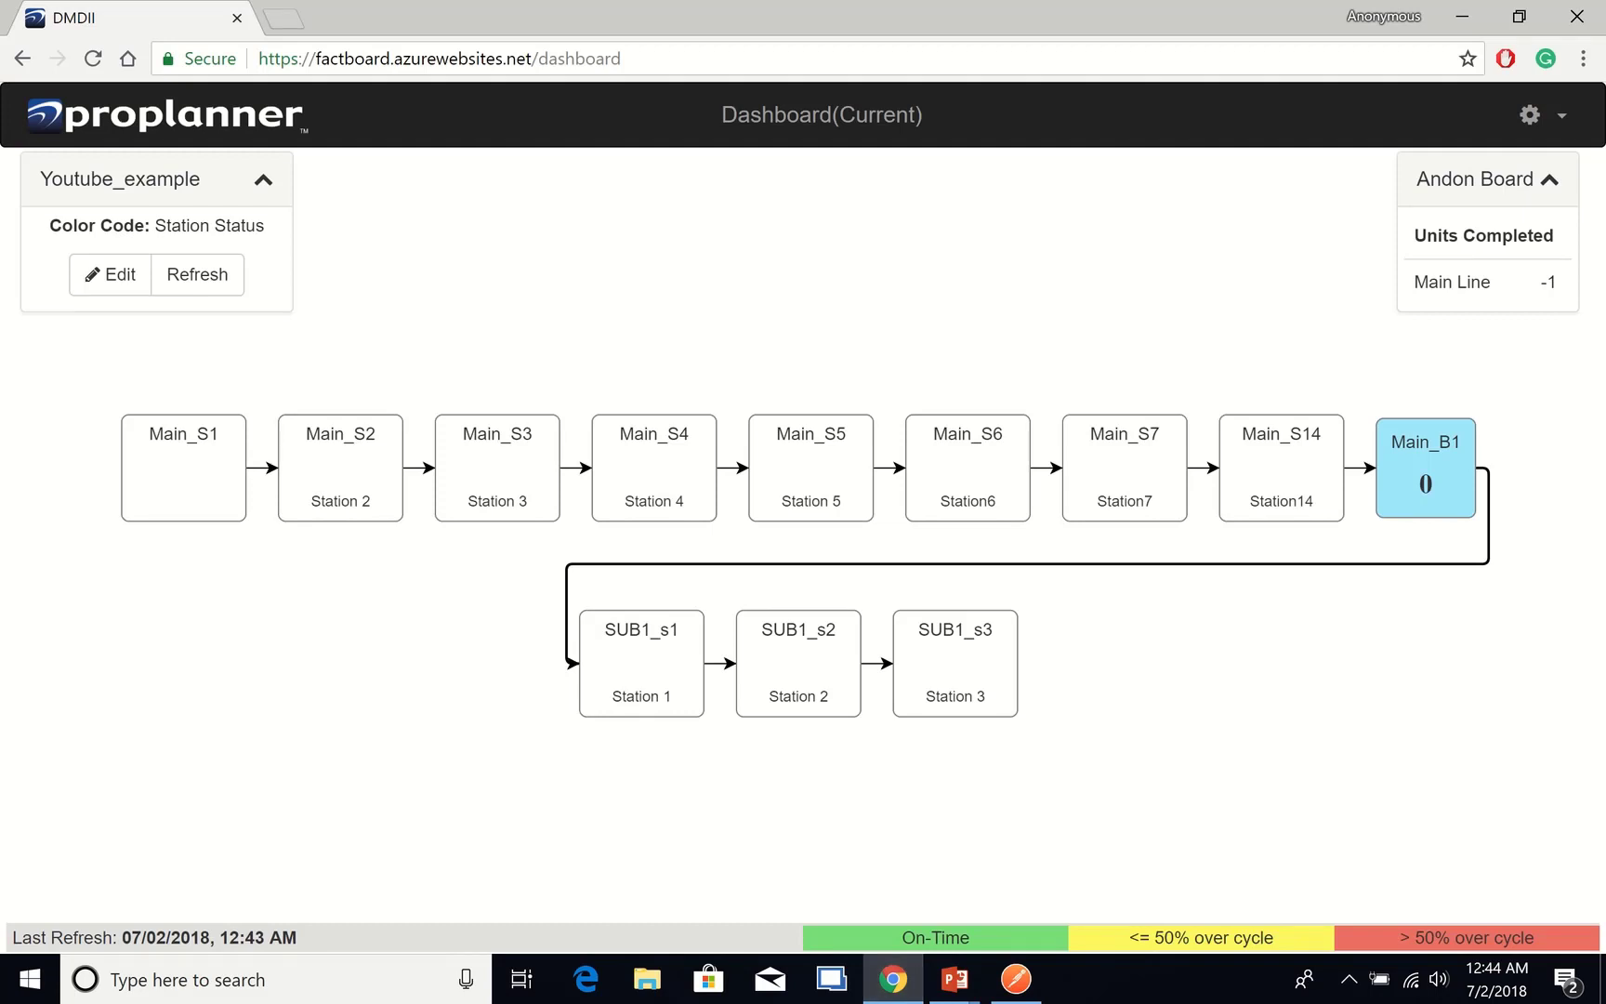
pyautogui.press('F5')
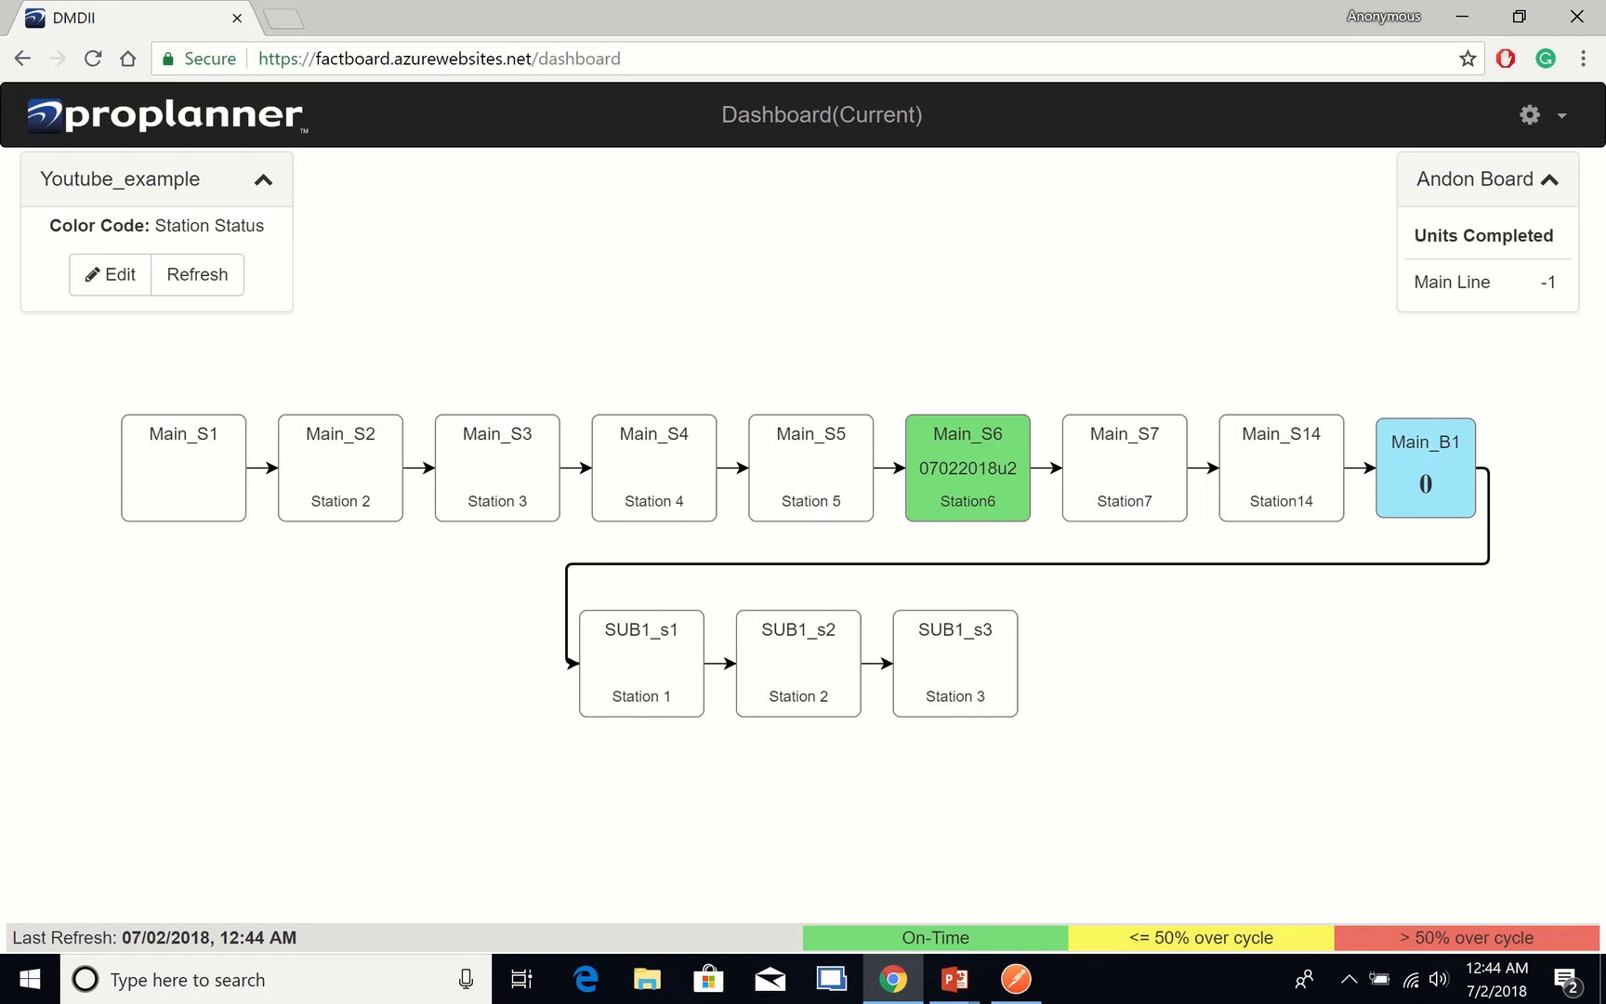
pyautogui.moveTo(902, 937); pyautogui.dragTo(1535, 937)
pyautogui.moveTo(1138, 937); pyautogui.dragTo(1534, 937)
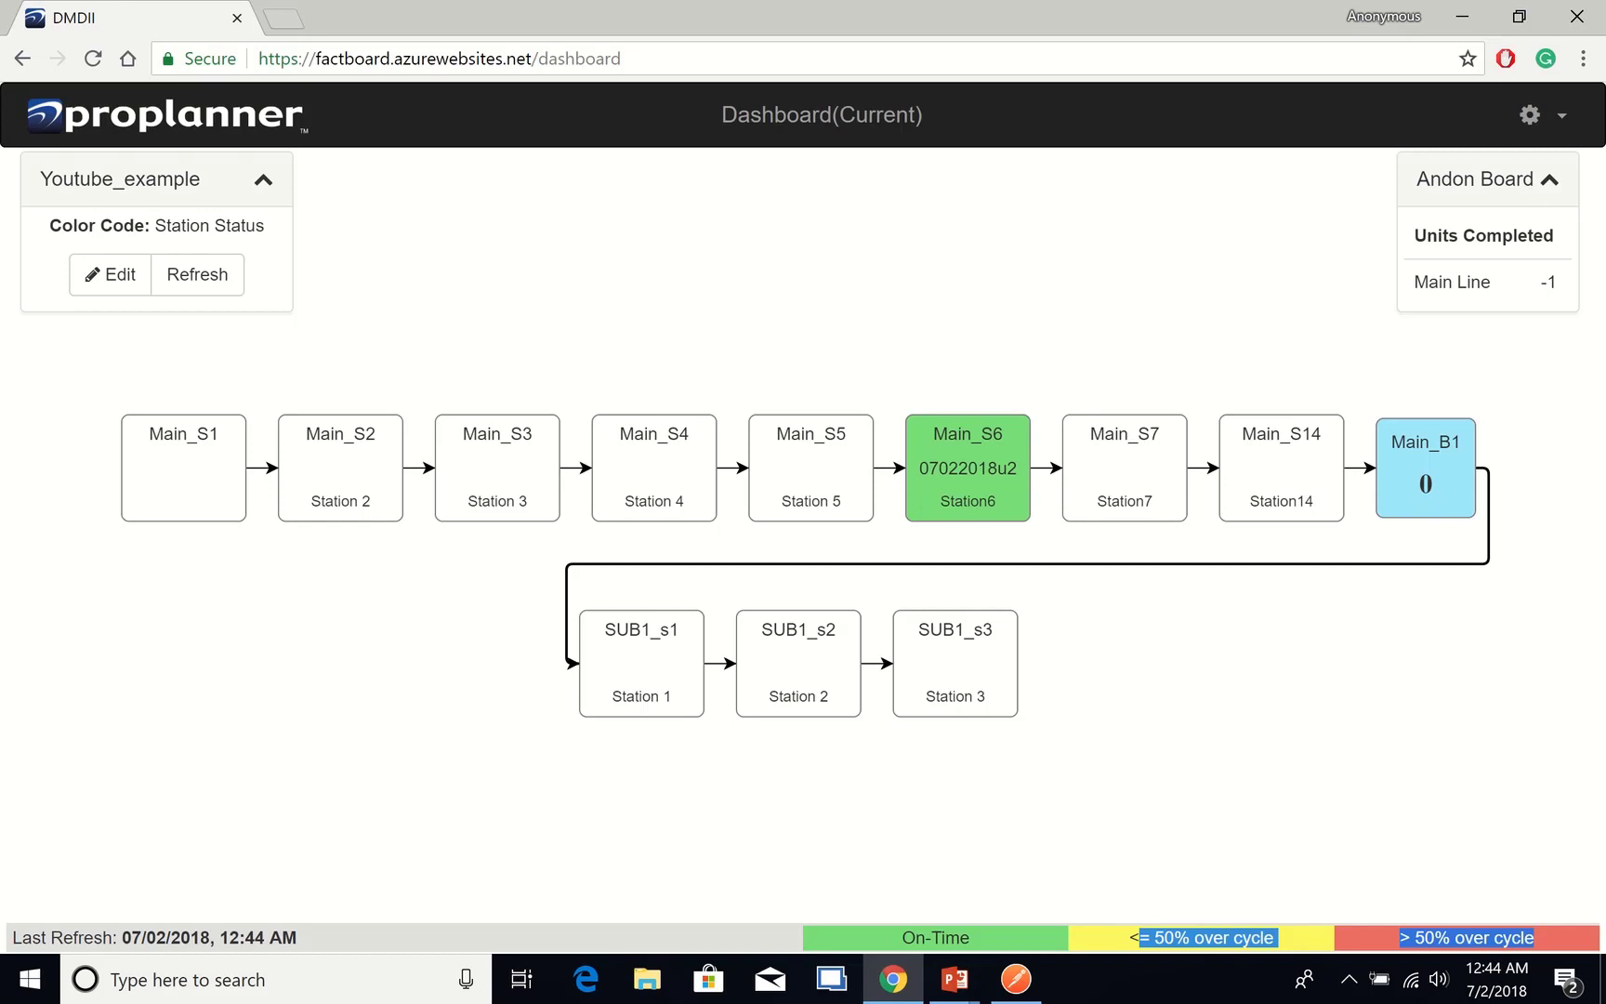
# Step: Switch to Postman, change the EVIR request's transactiontype to signoff, and send the request
pyautogui.click(1016, 979)
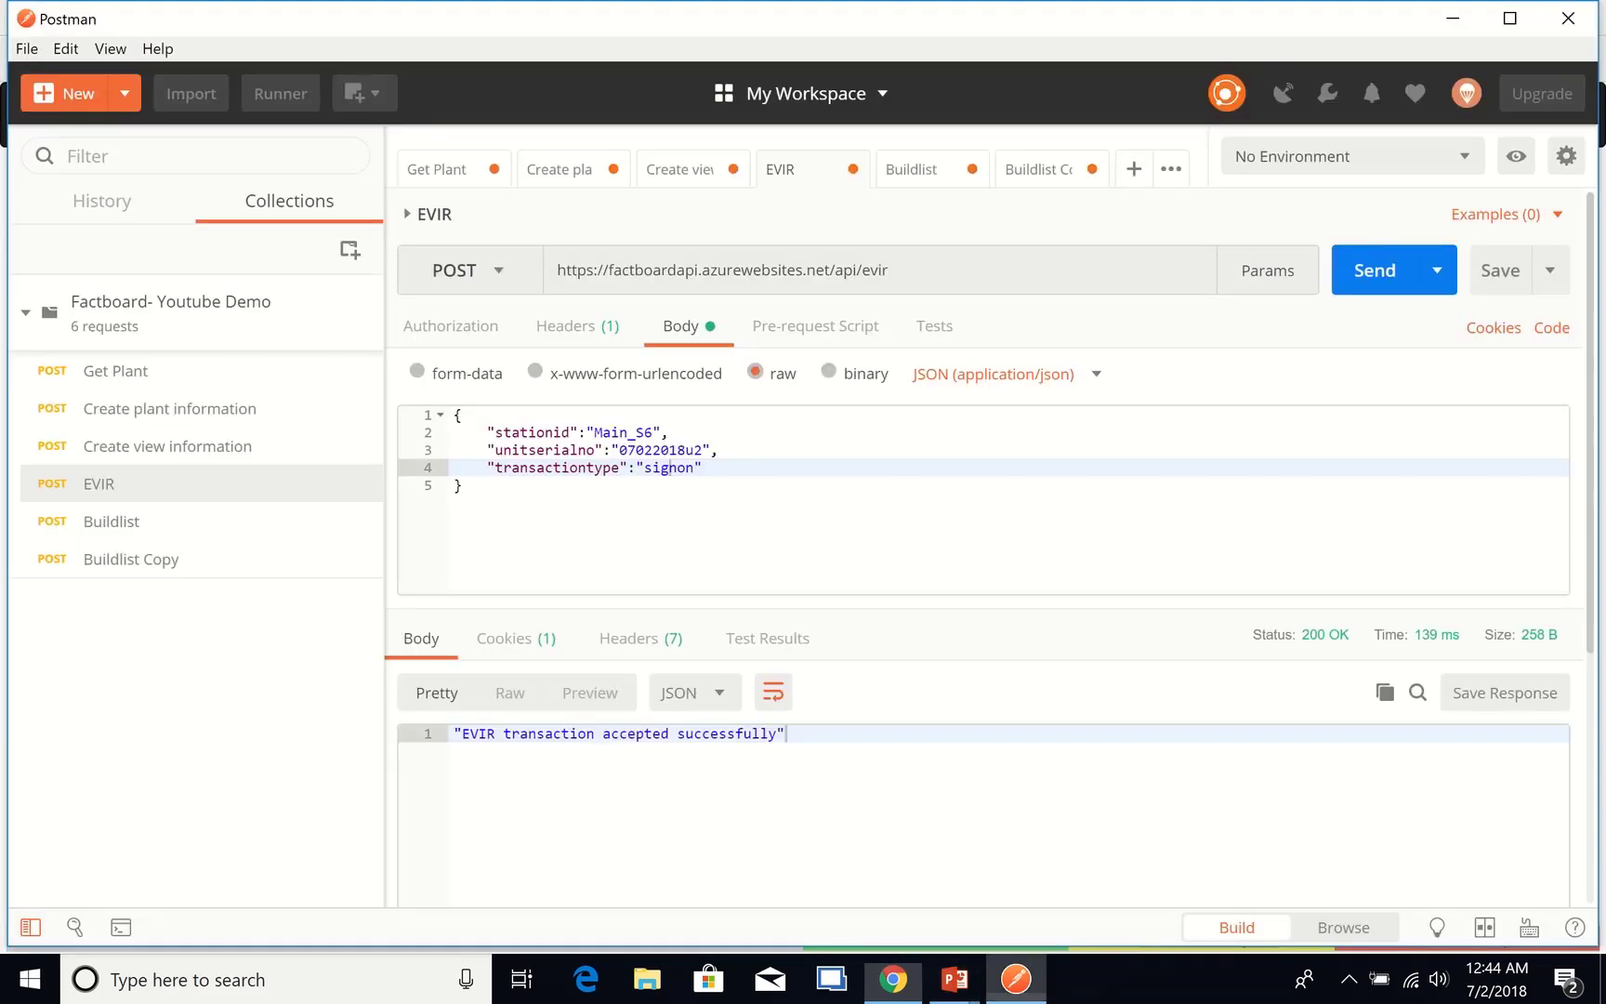
pyautogui.click(688, 468)
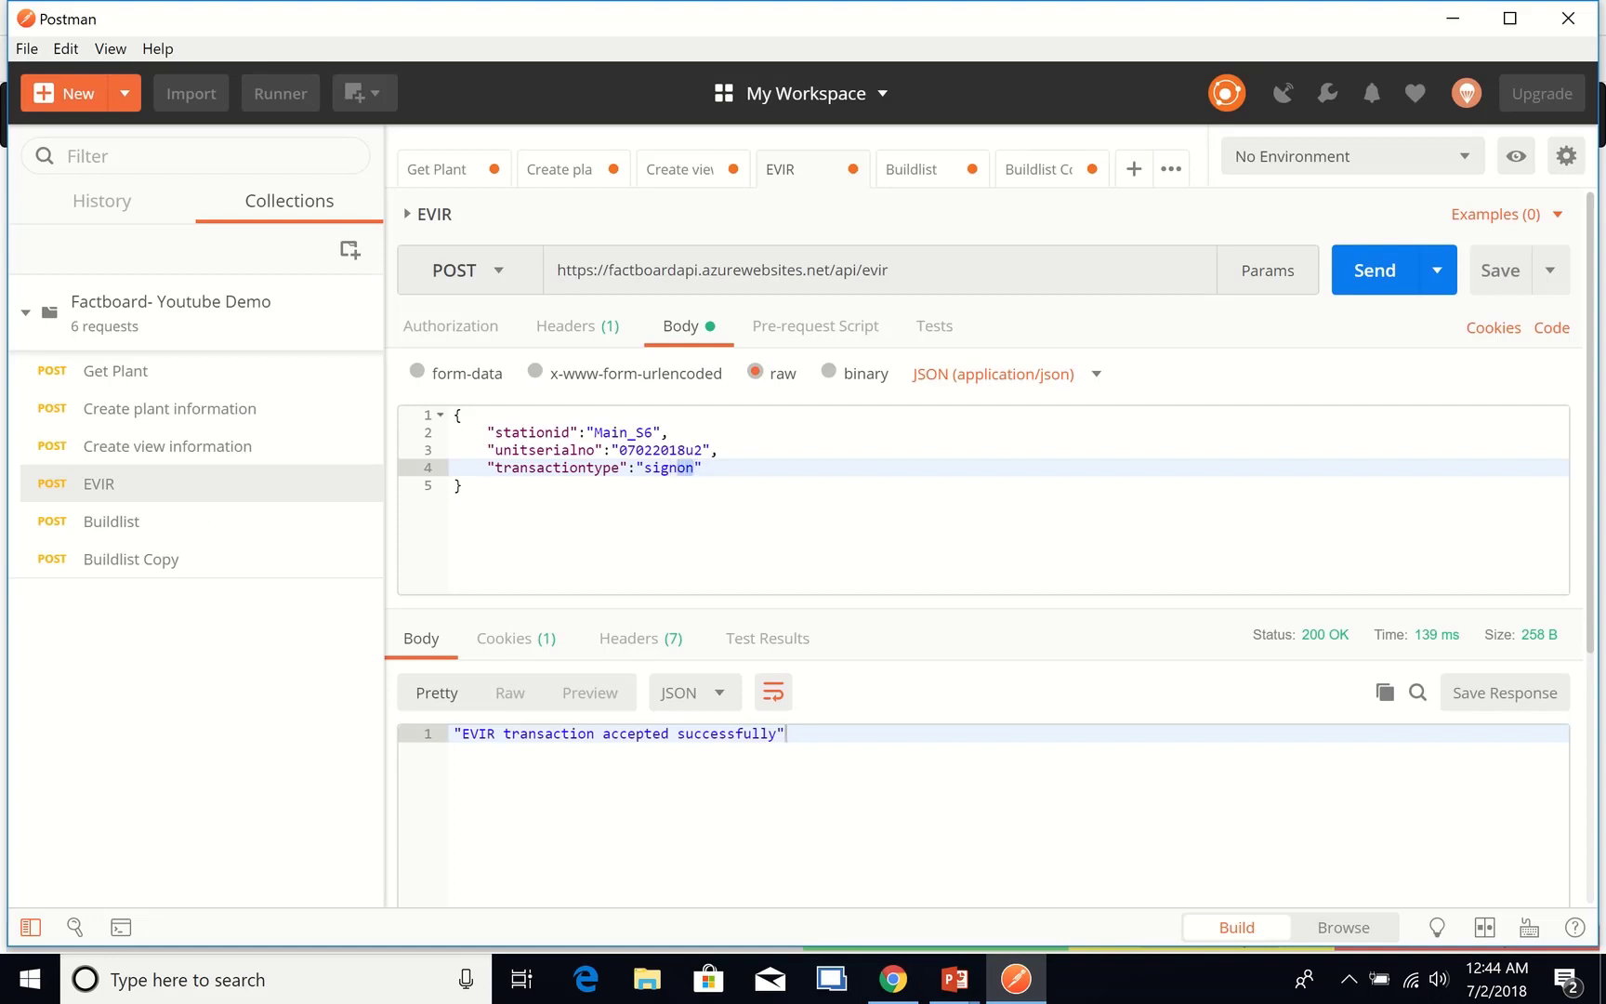
pyautogui.press('Up')
pyautogui.press('Up')
pyautogui.press('Up')
pyautogui.press('Down')
pyautogui.press('Down')
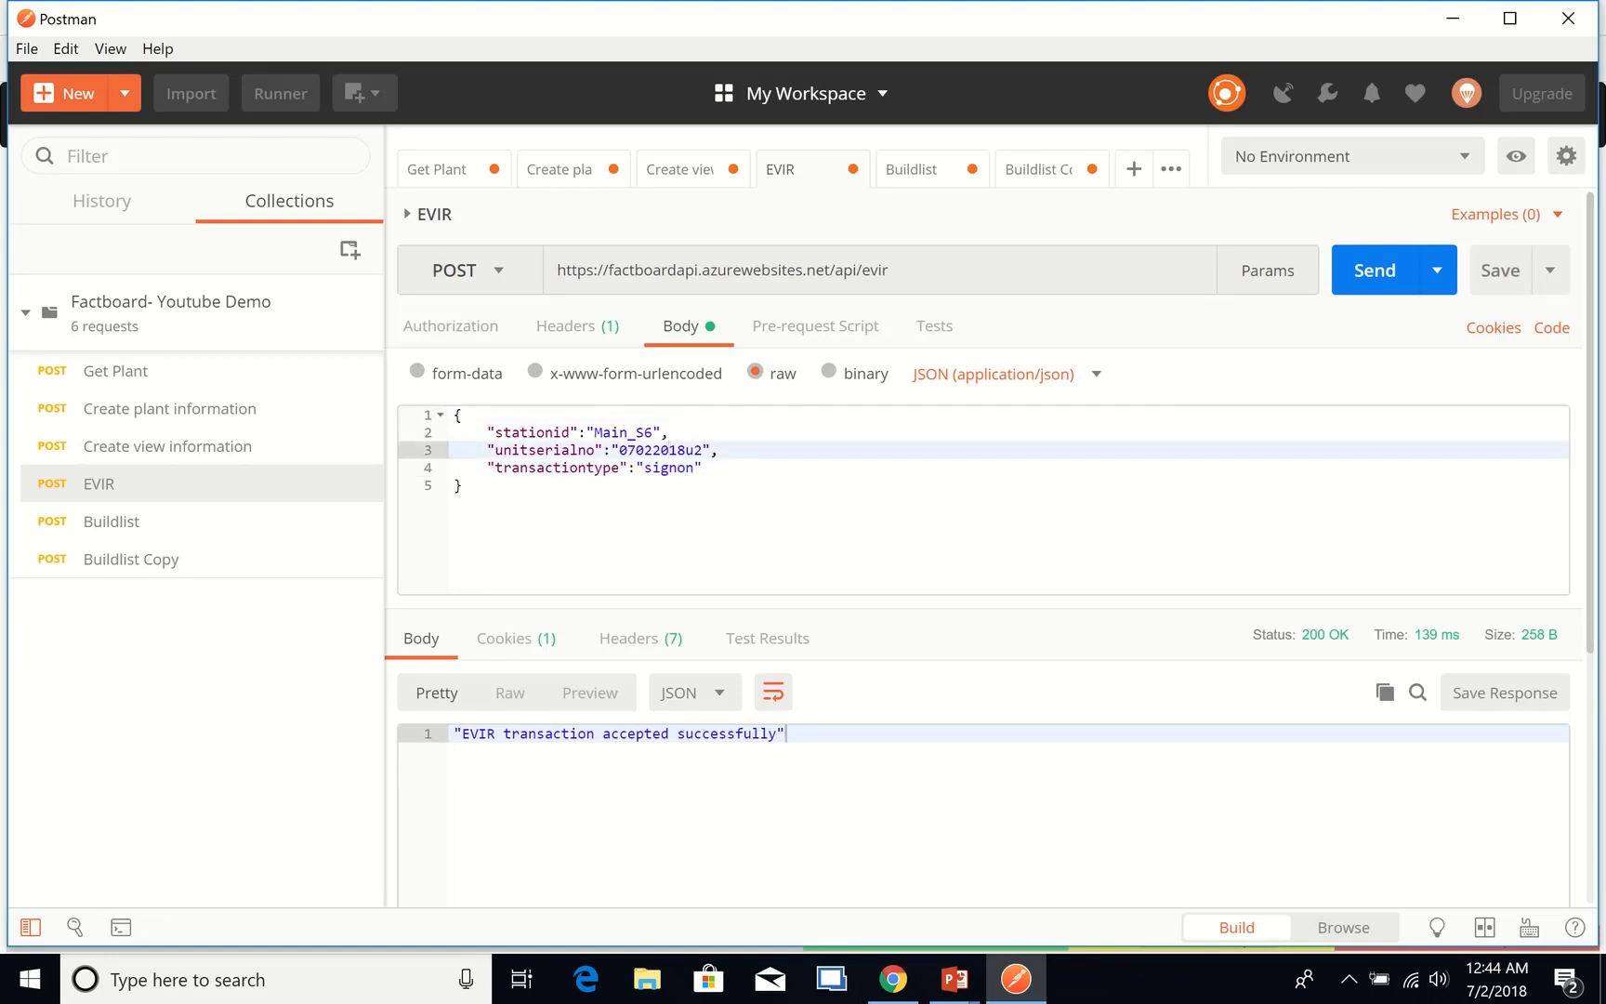
pyautogui.press('Down')
pyautogui.press('BackSpace')
pyautogui.press('BackSpace')
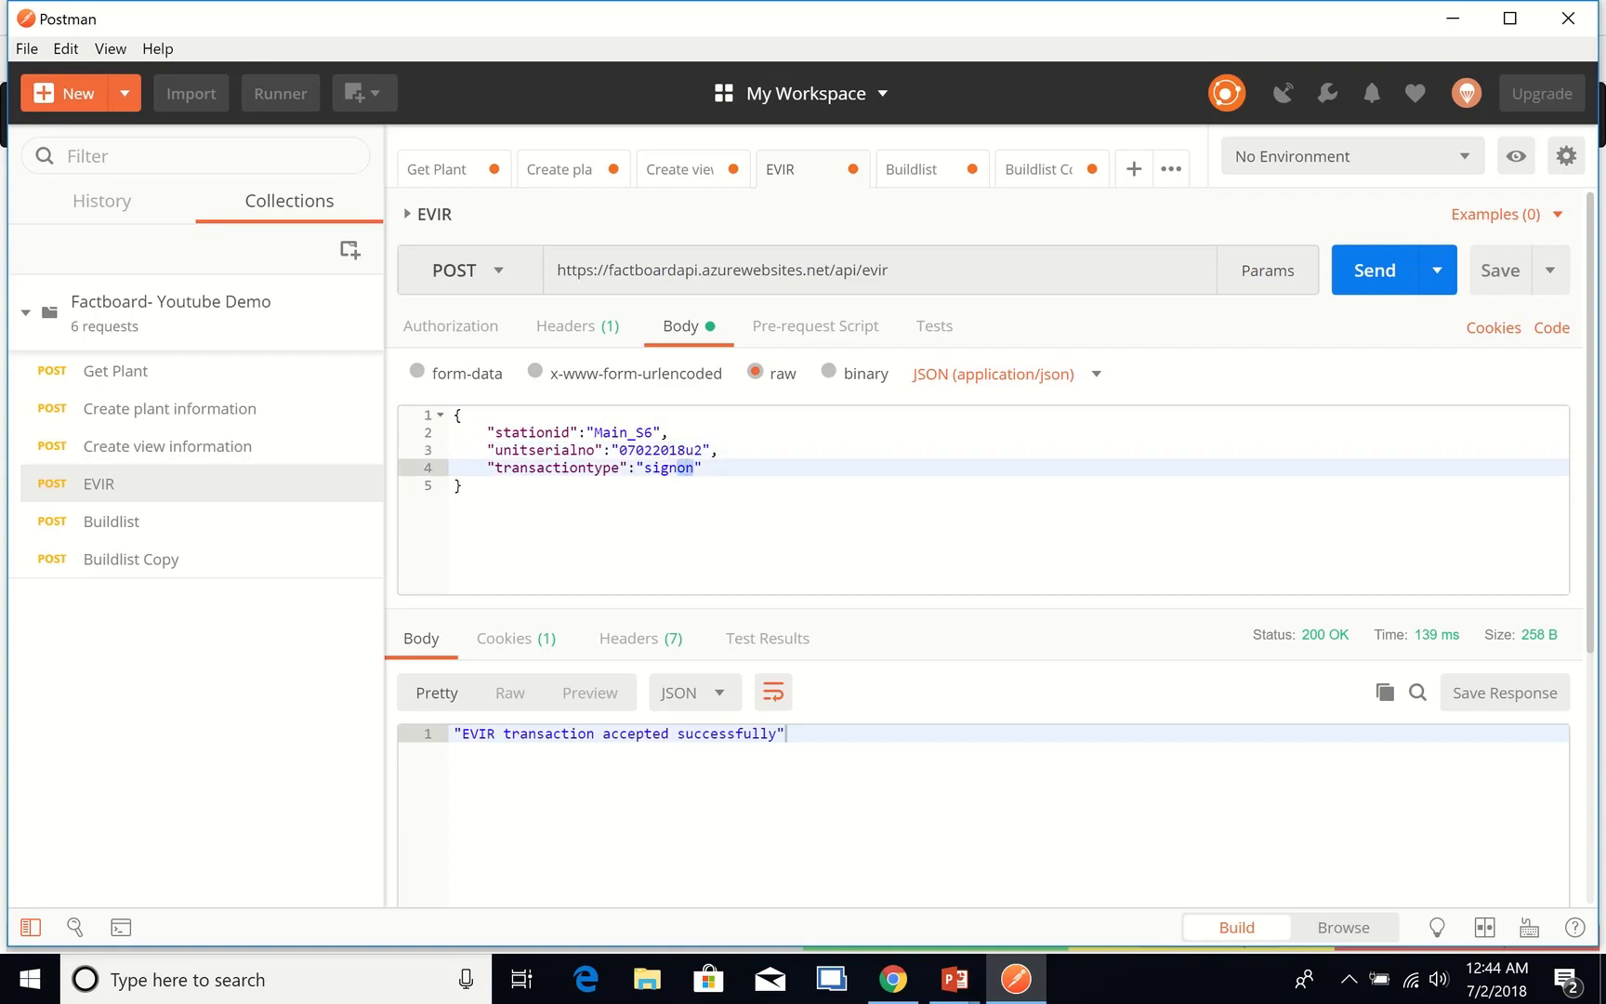
pyautogui.write('ff')
pyautogui.press('BackSpace')
pyautogui.press('BackSpace')
pyautogui.press('BackSpace')
pyautogui.write('noff')
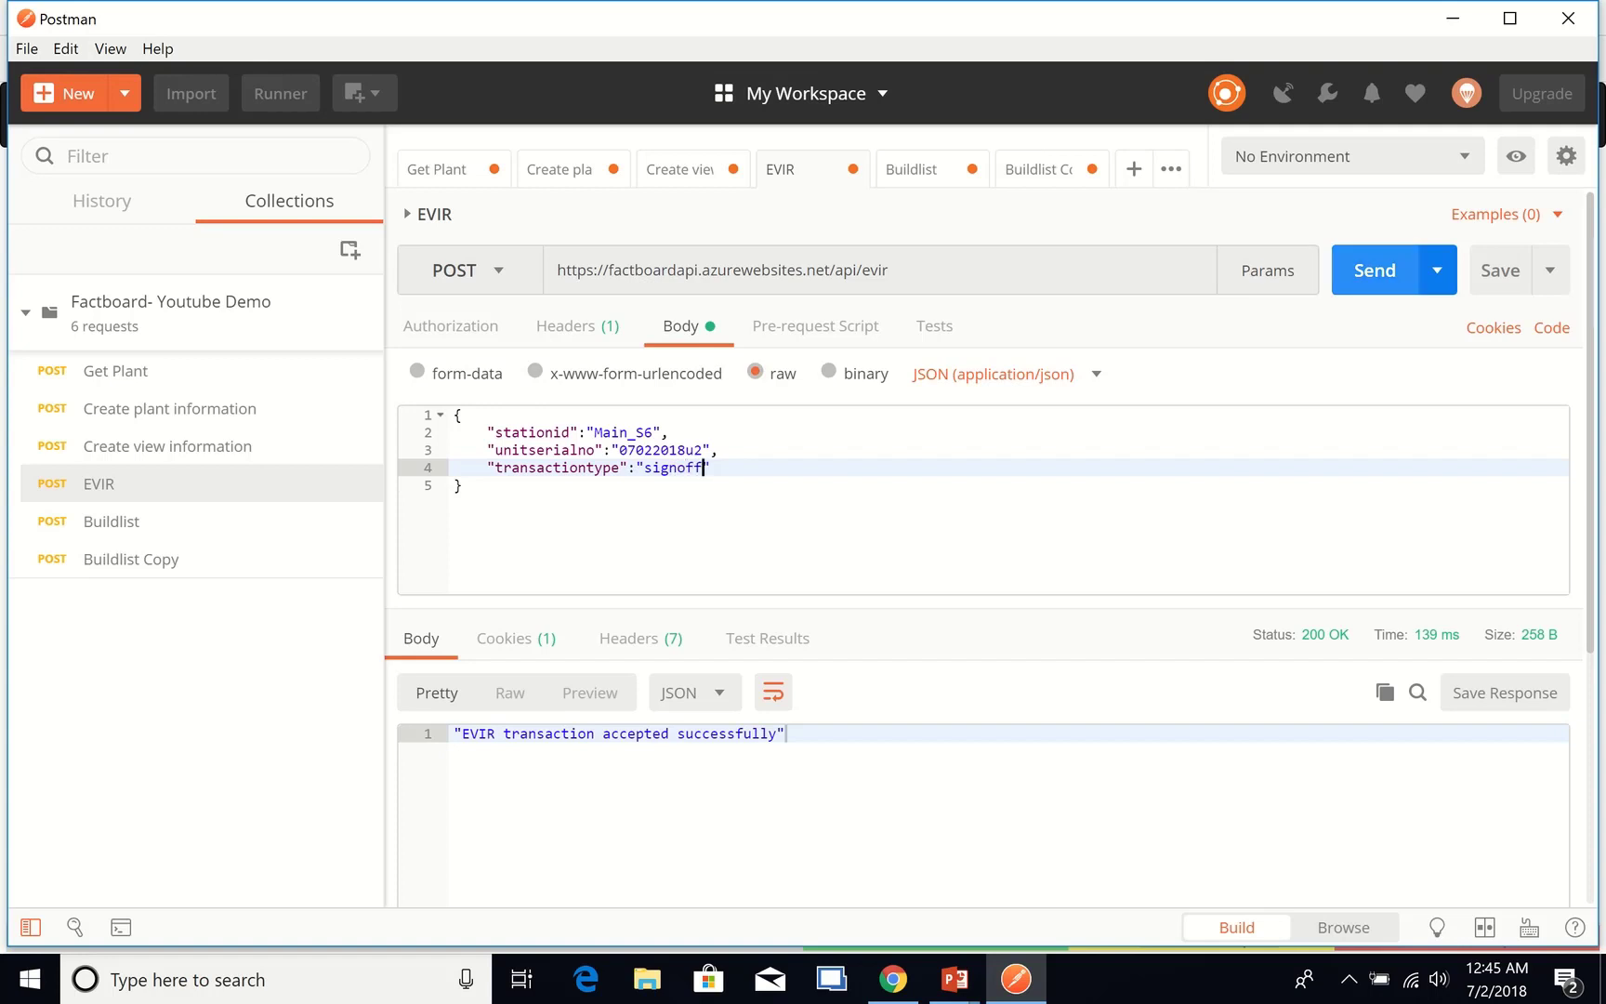
pyautogui.click(1375, 270)
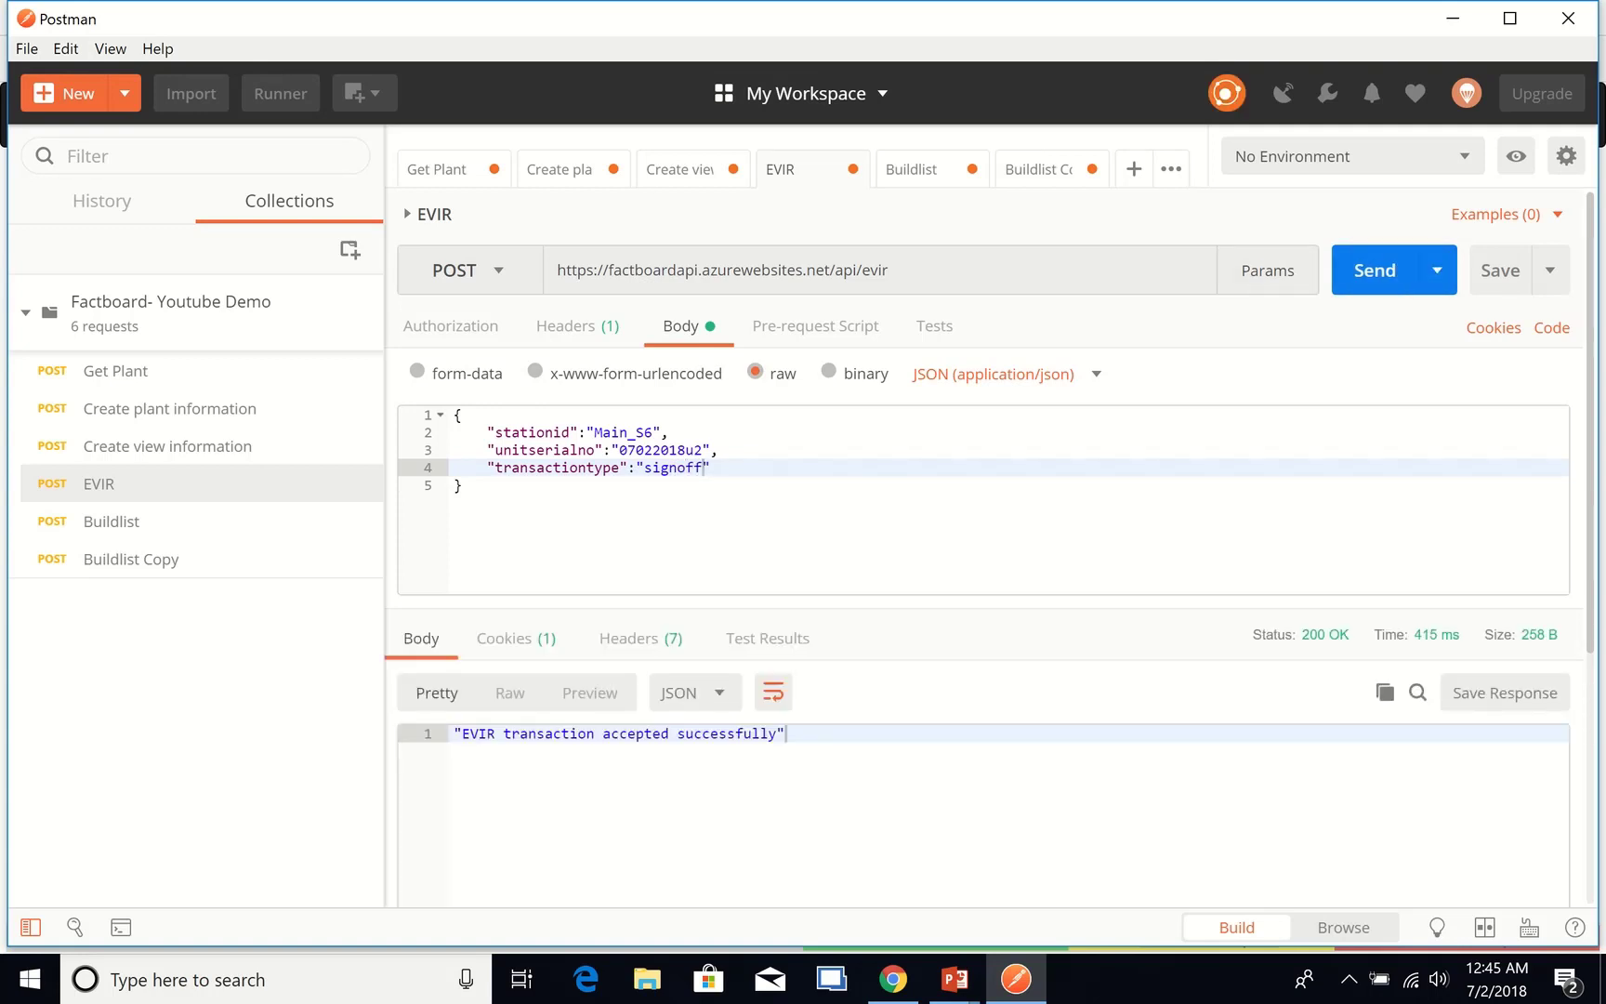
# Step: Switch to the Factboard dashboard, reload it, and review the unit transactions of station Main_S6
pyautogui.hotkey('alt', 'Tab')
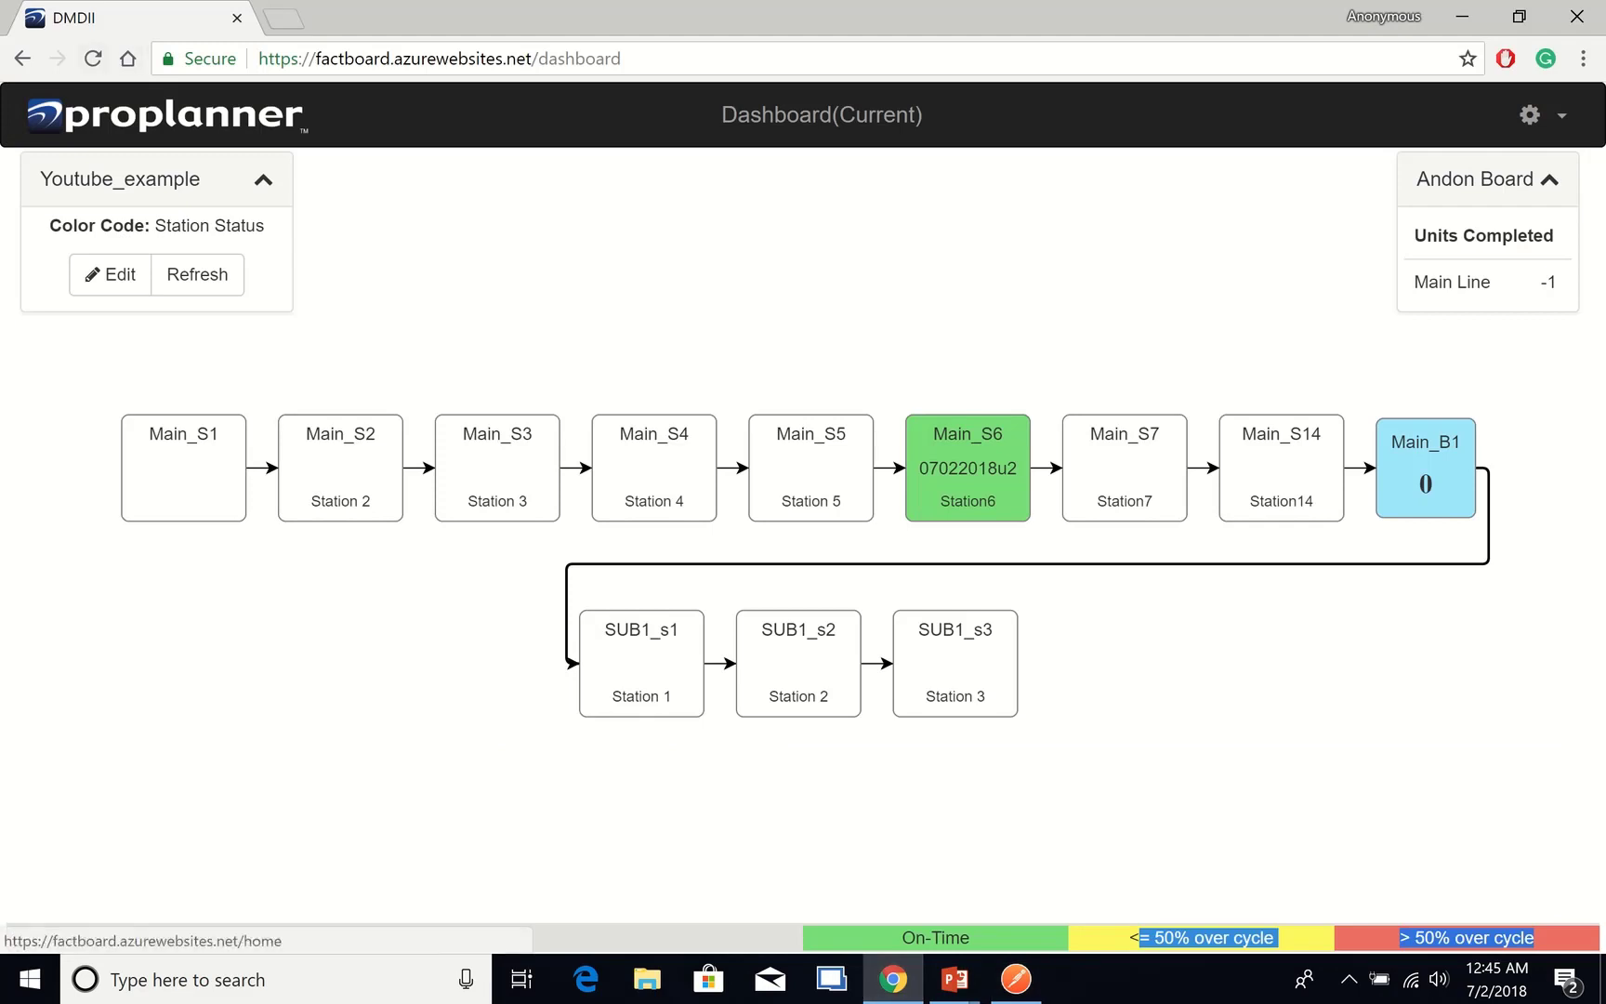
pyautogui.press('F5')
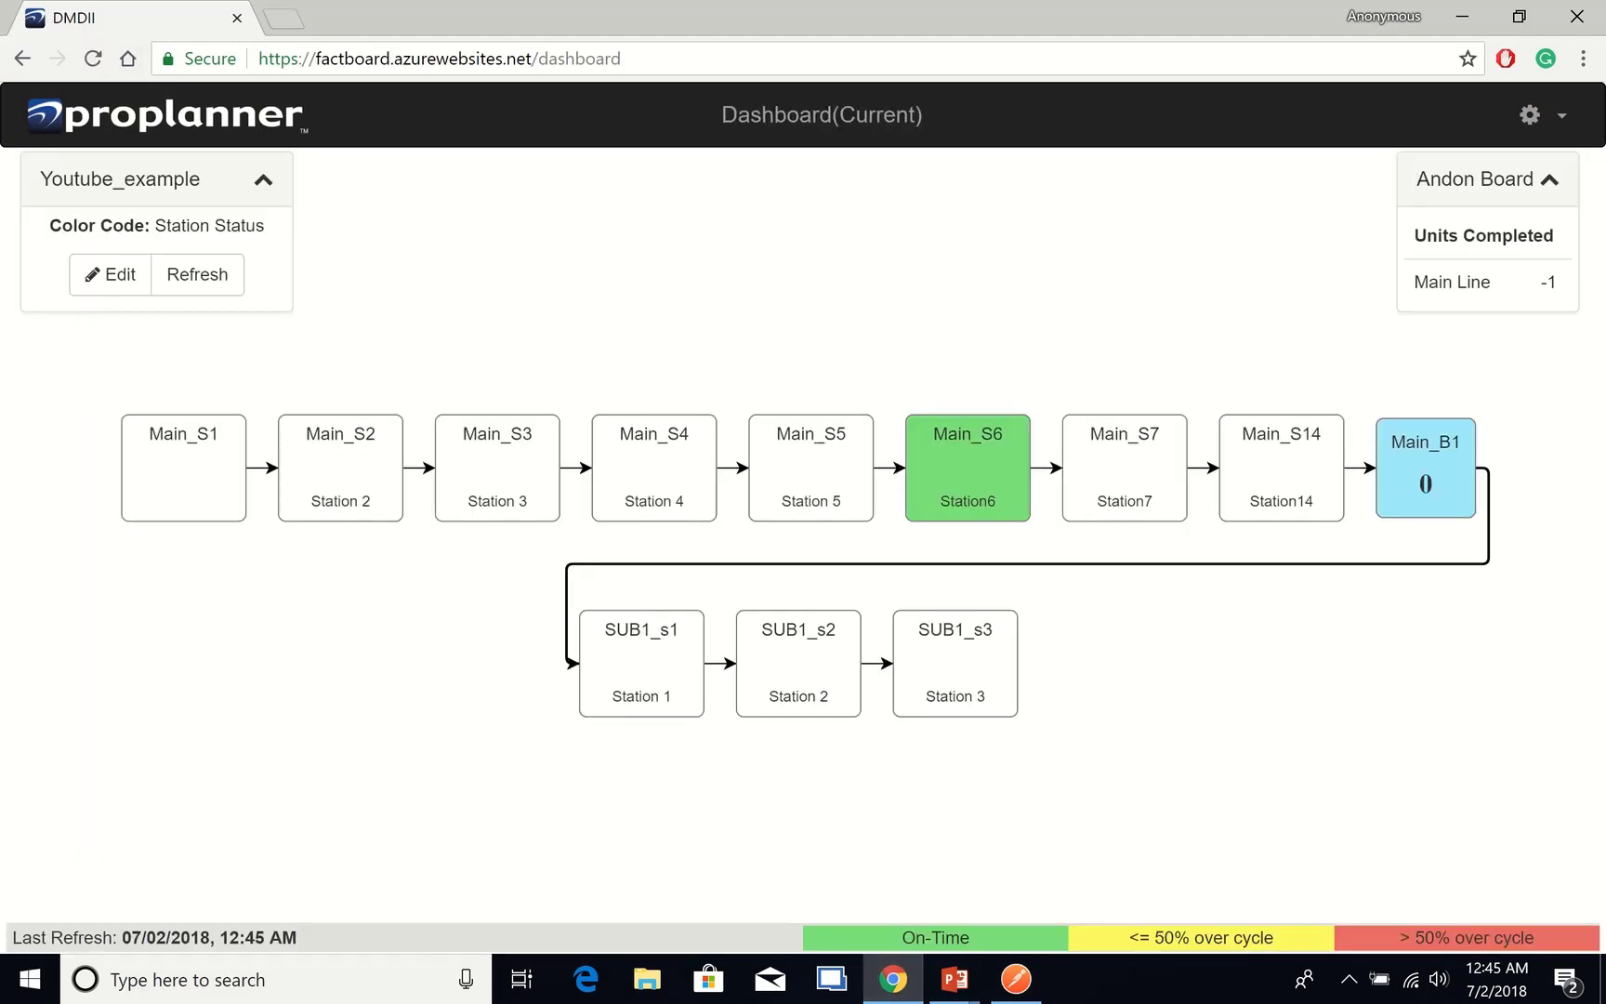
pyautogui.click(968, 468)
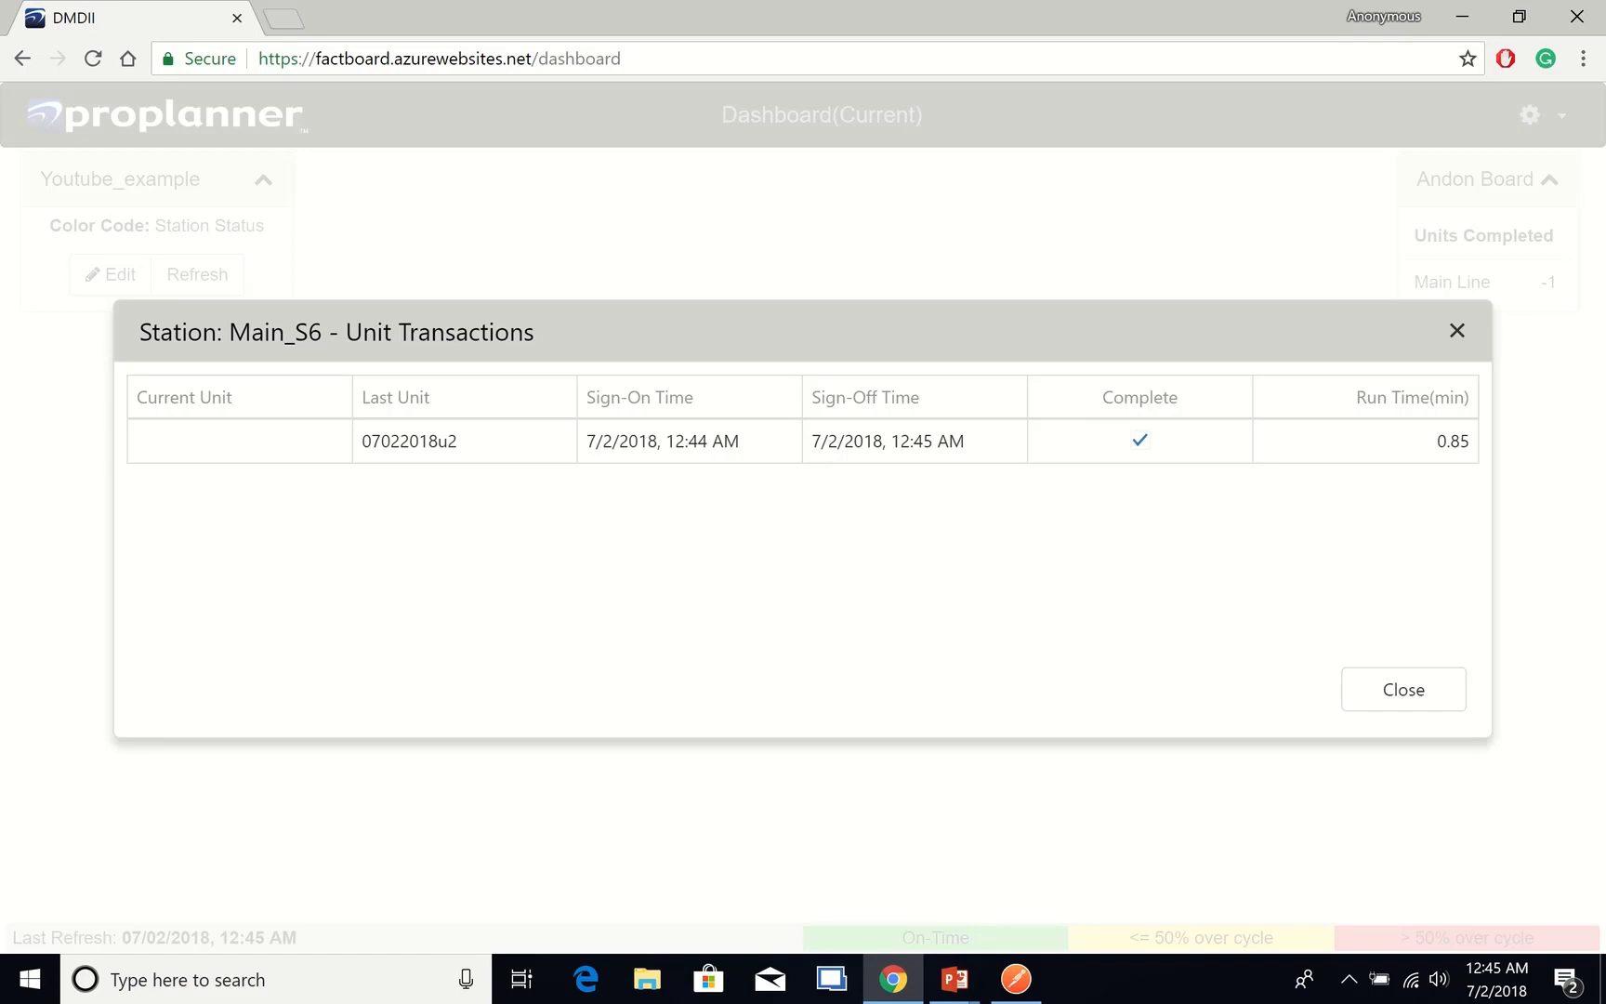
pyautogui.click(1404, 689)
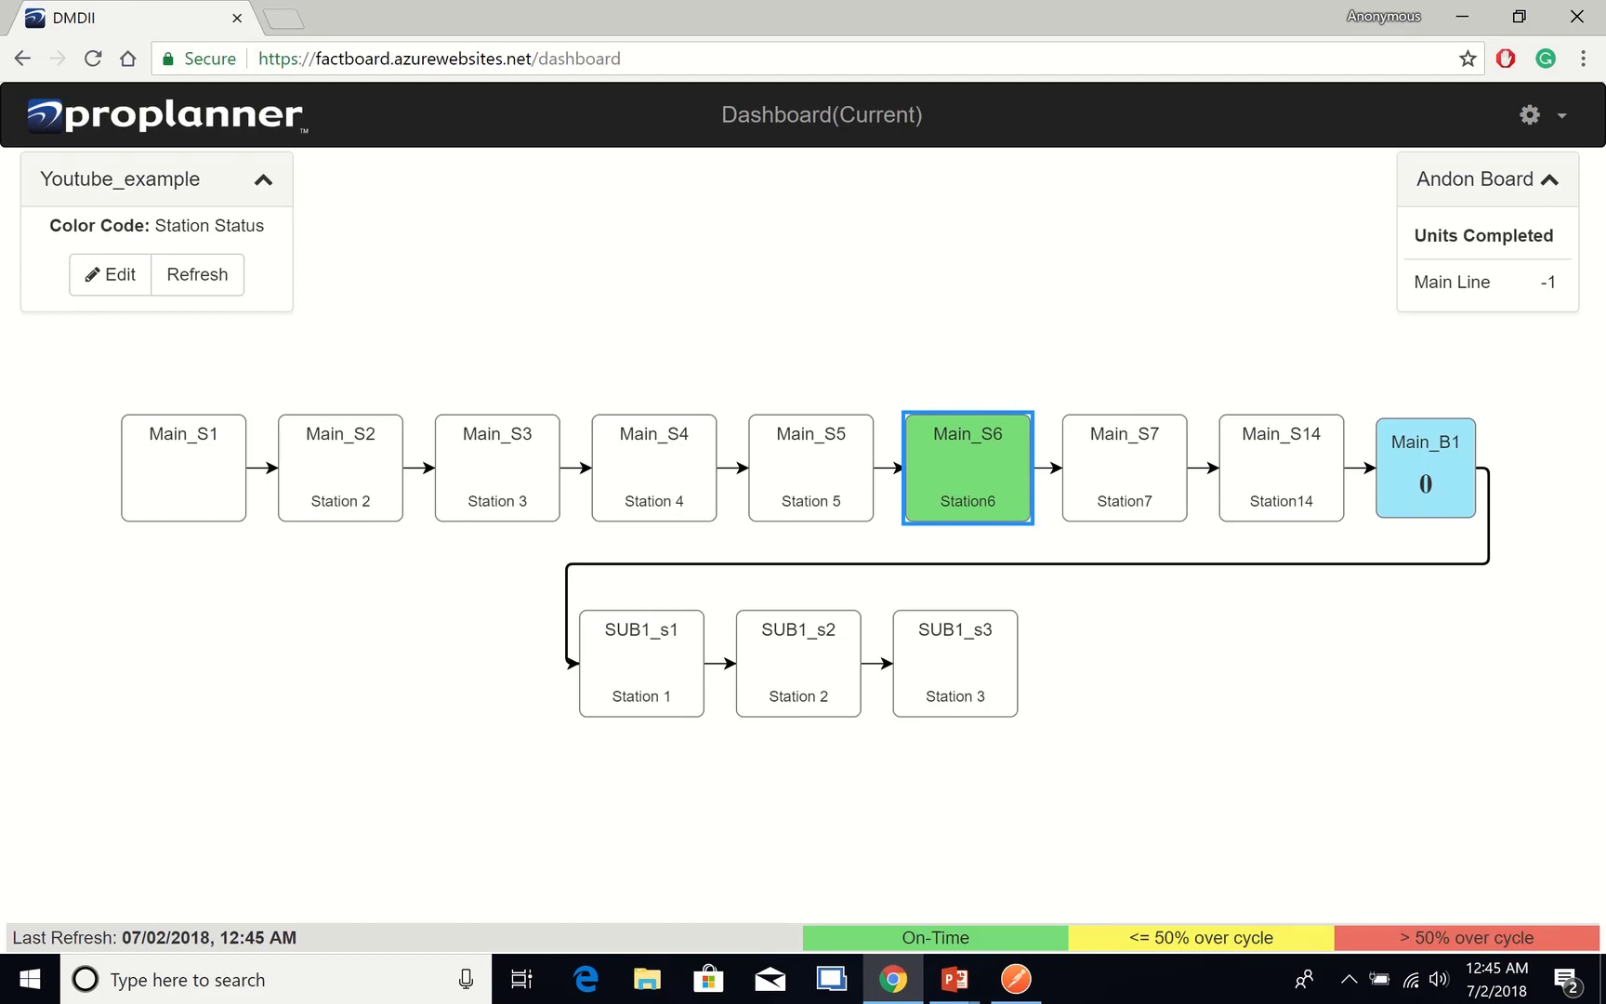
pyautogui.moveTo(893, 978)
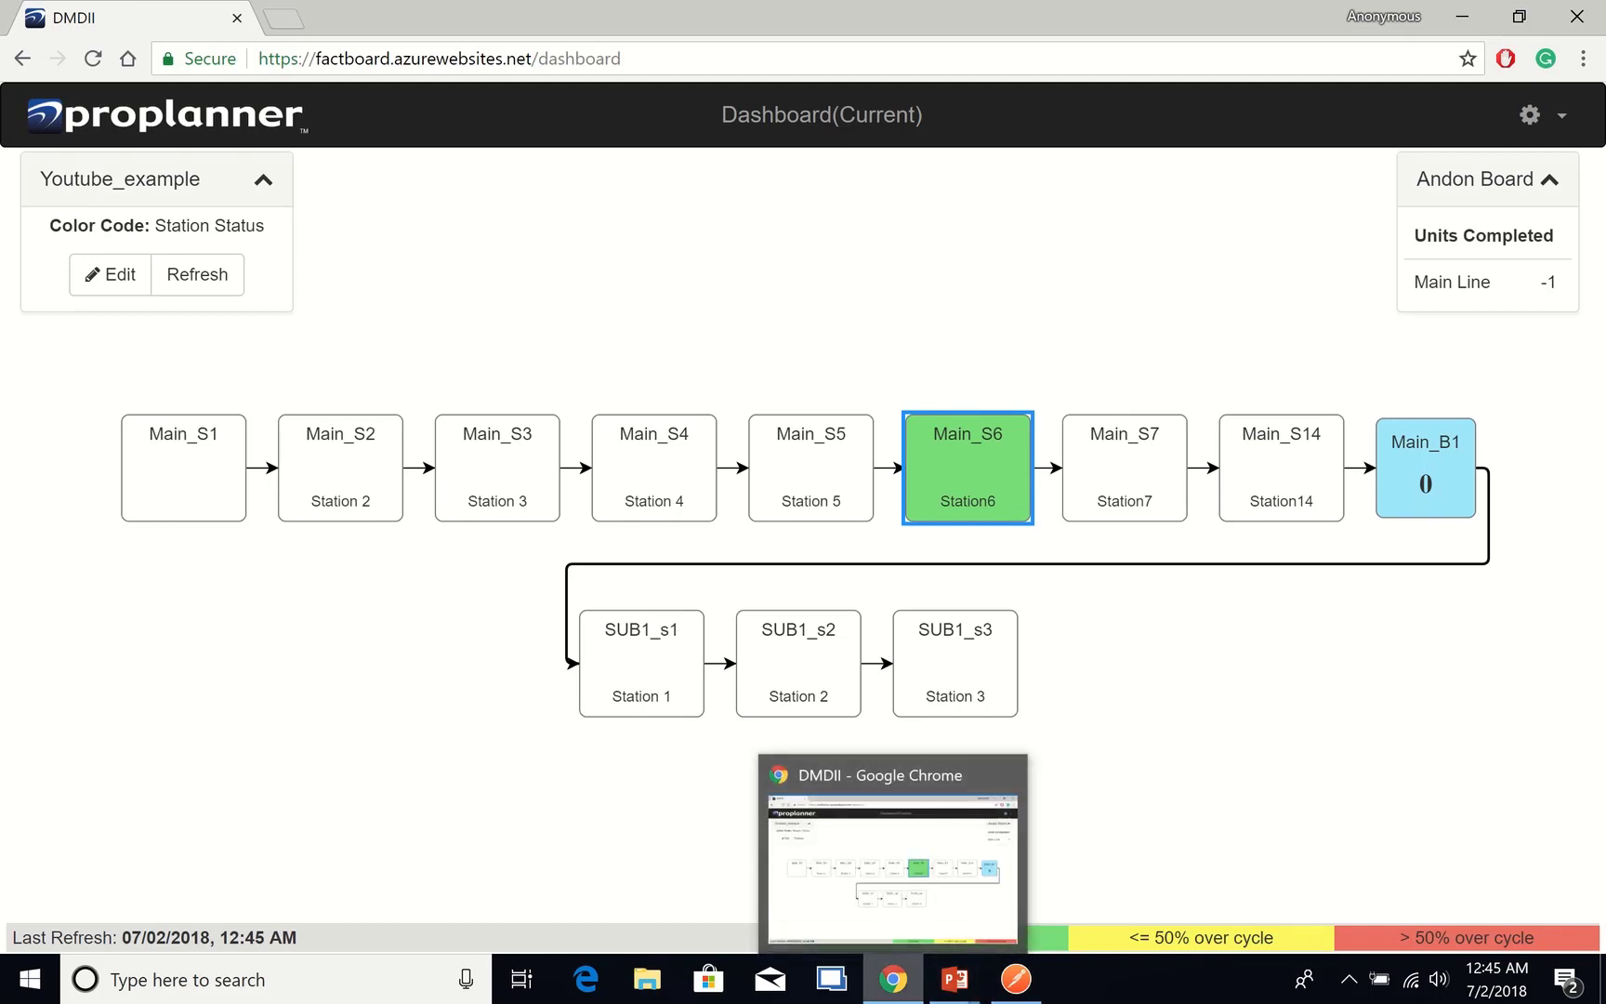
pyautogui.hotkey('alt', 'Tab')
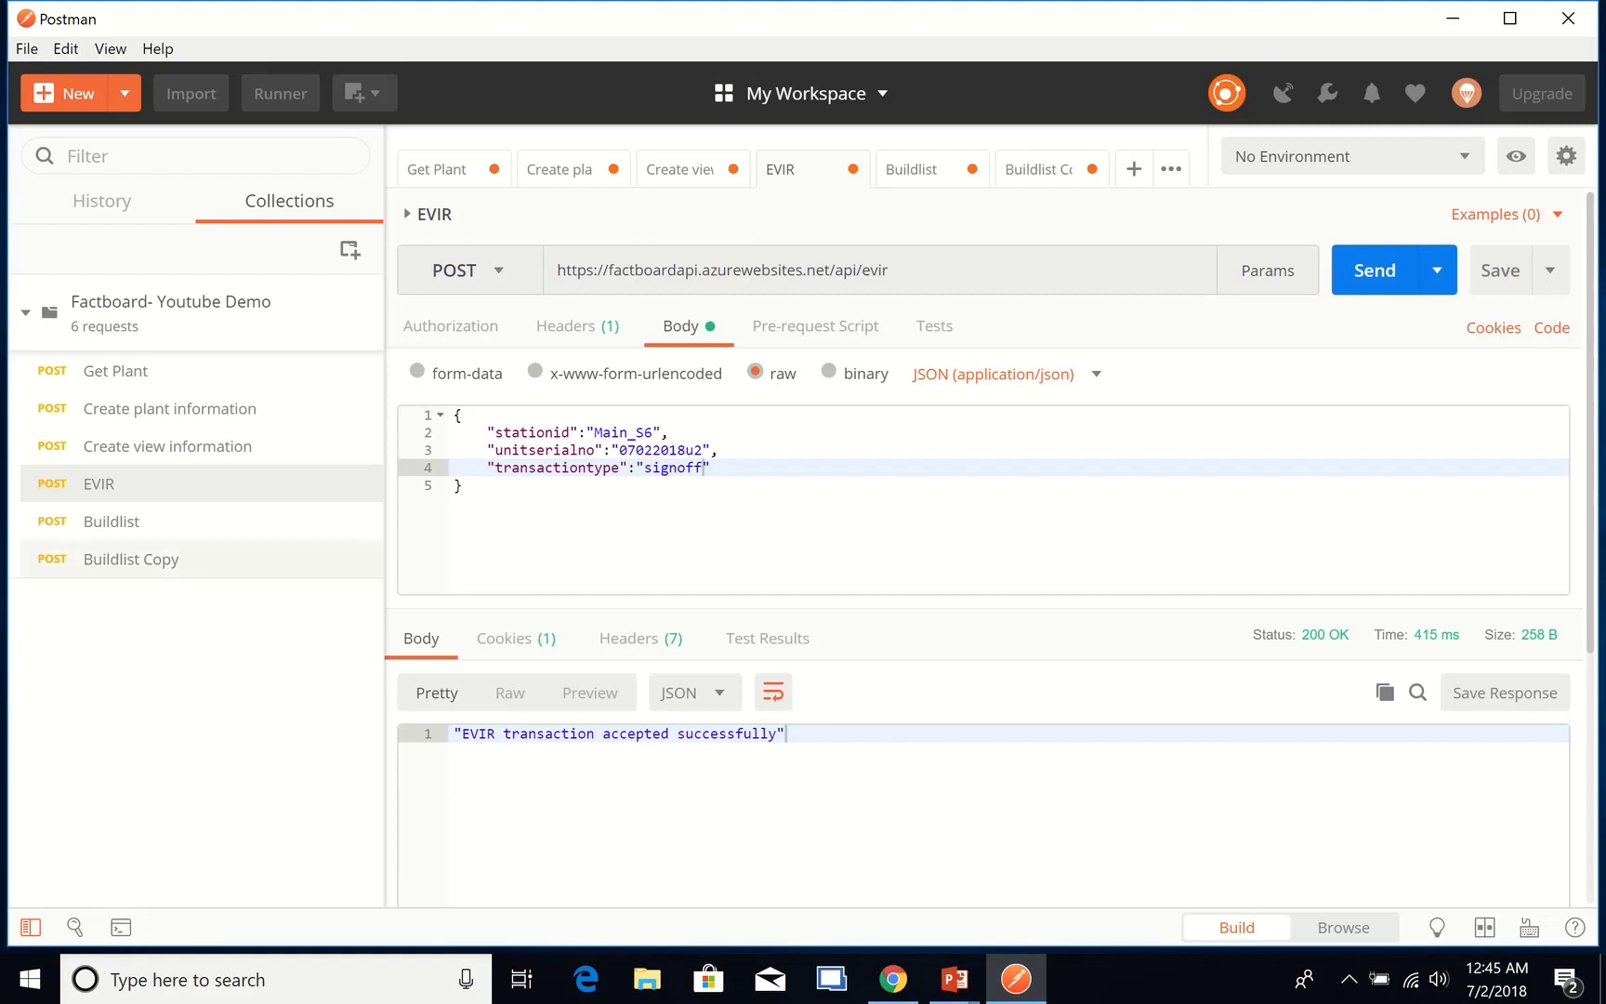
pyautogui.click(893, 979)
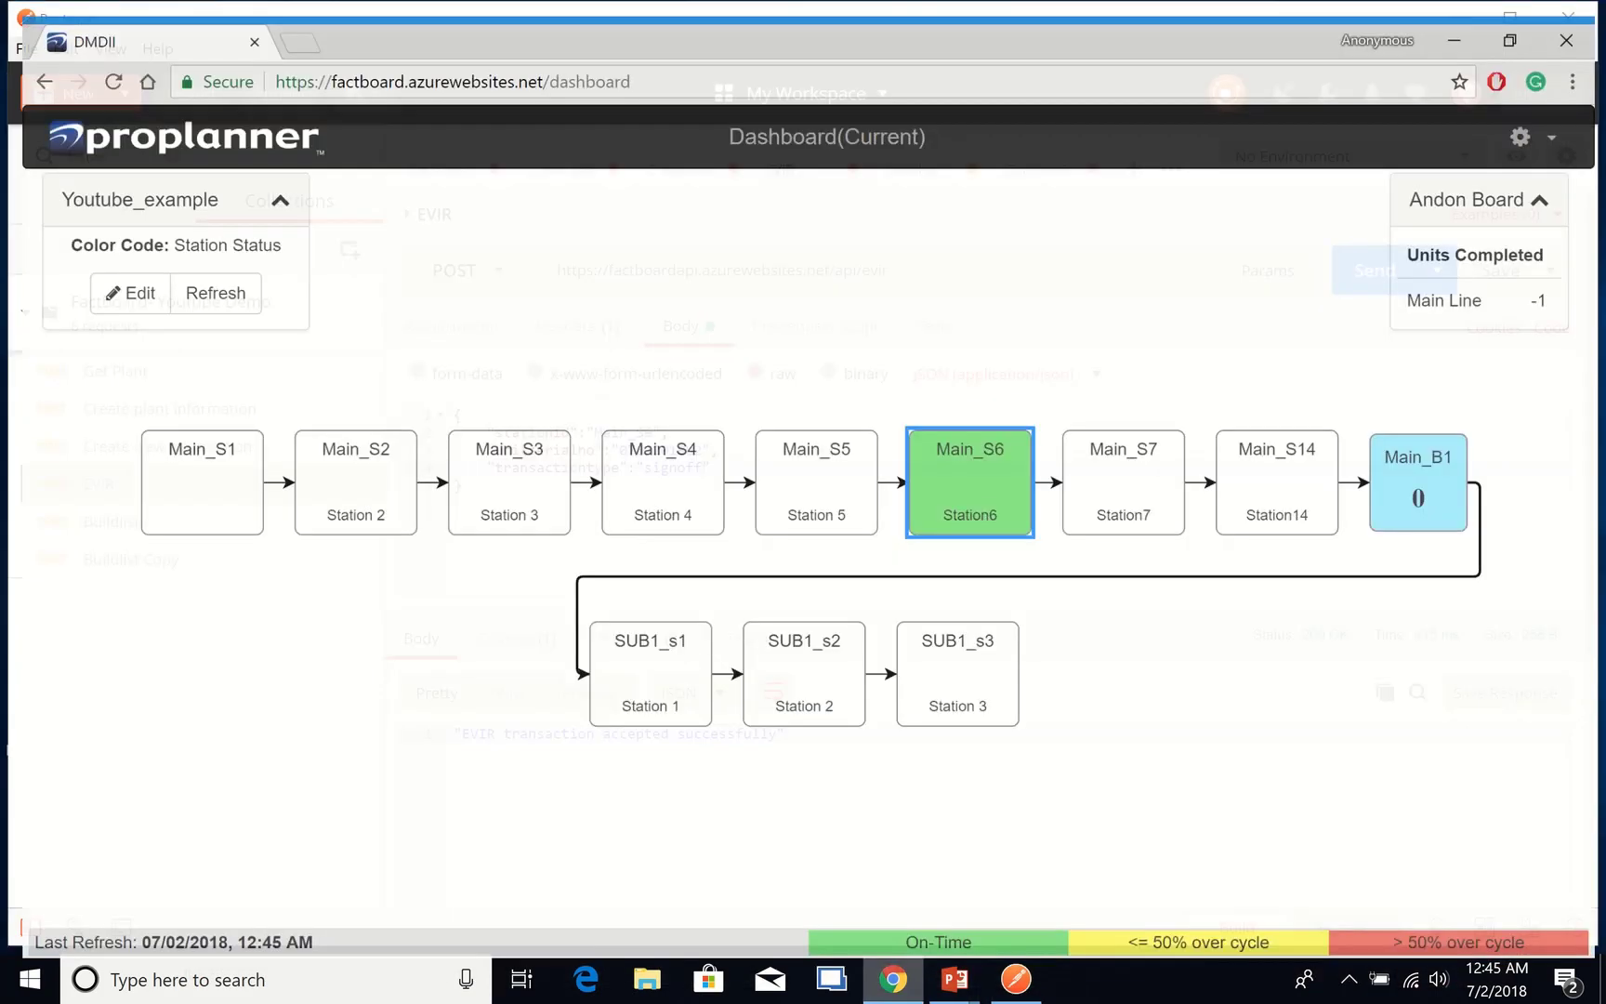
# Step: Set the dashboard type to Plant Structure - History with Station Status color coding, keeping the preset date range, and apply it
pyautogui.click(110, 274)
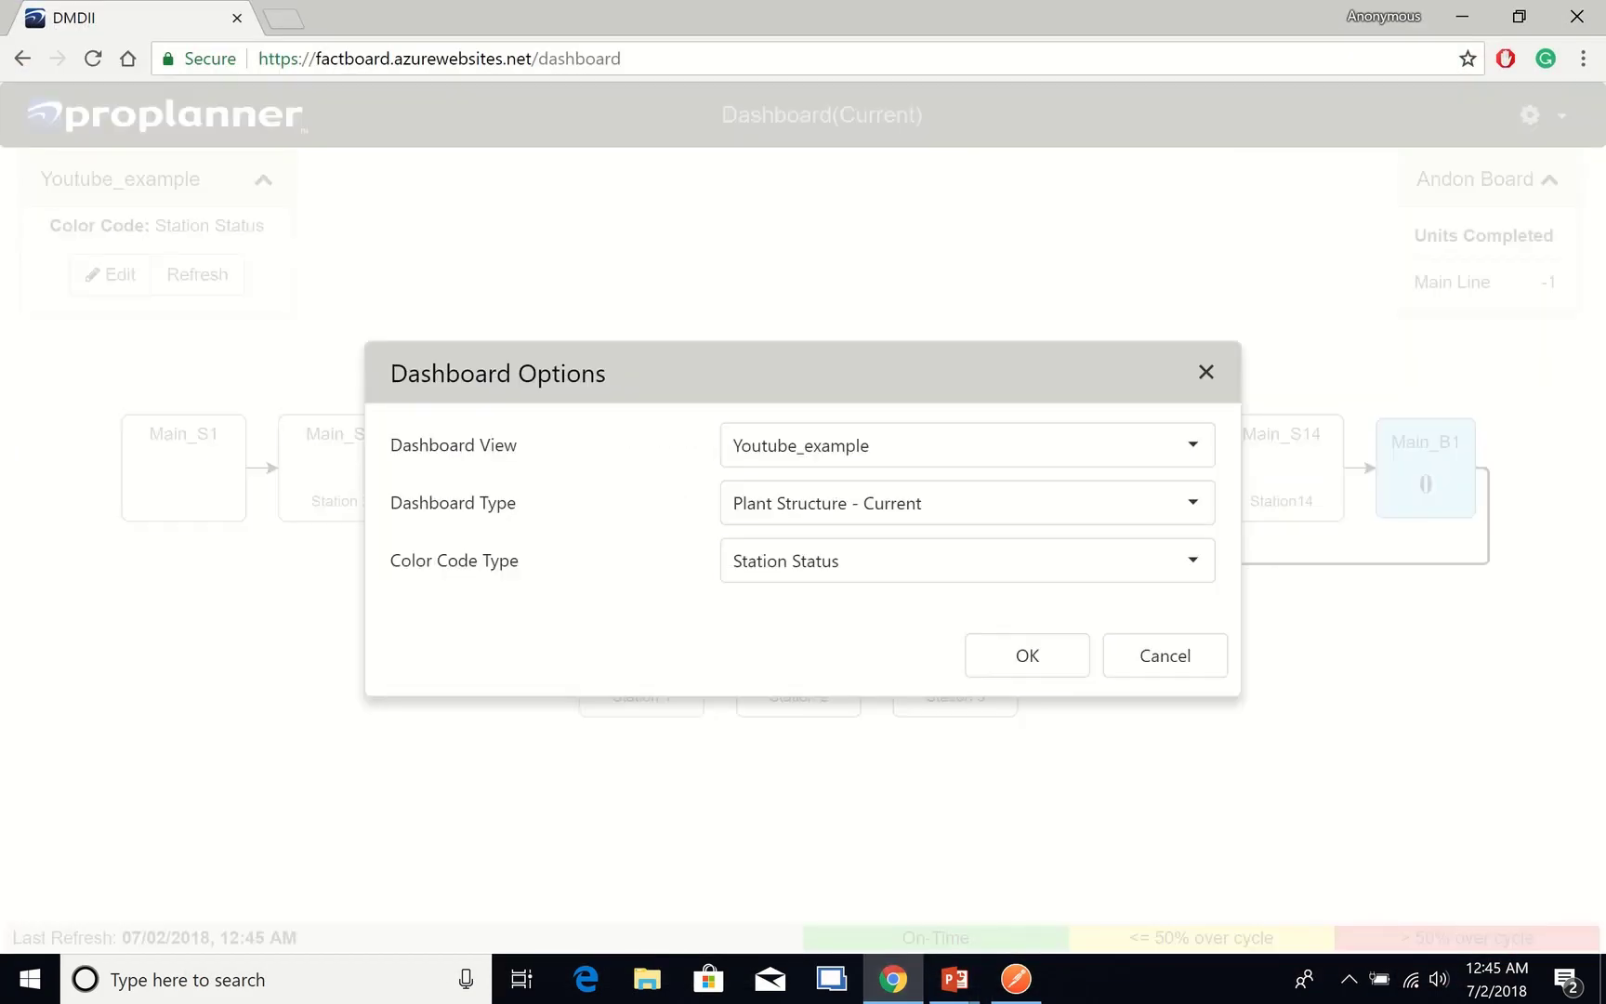
pyautogui.click(1193, 502)
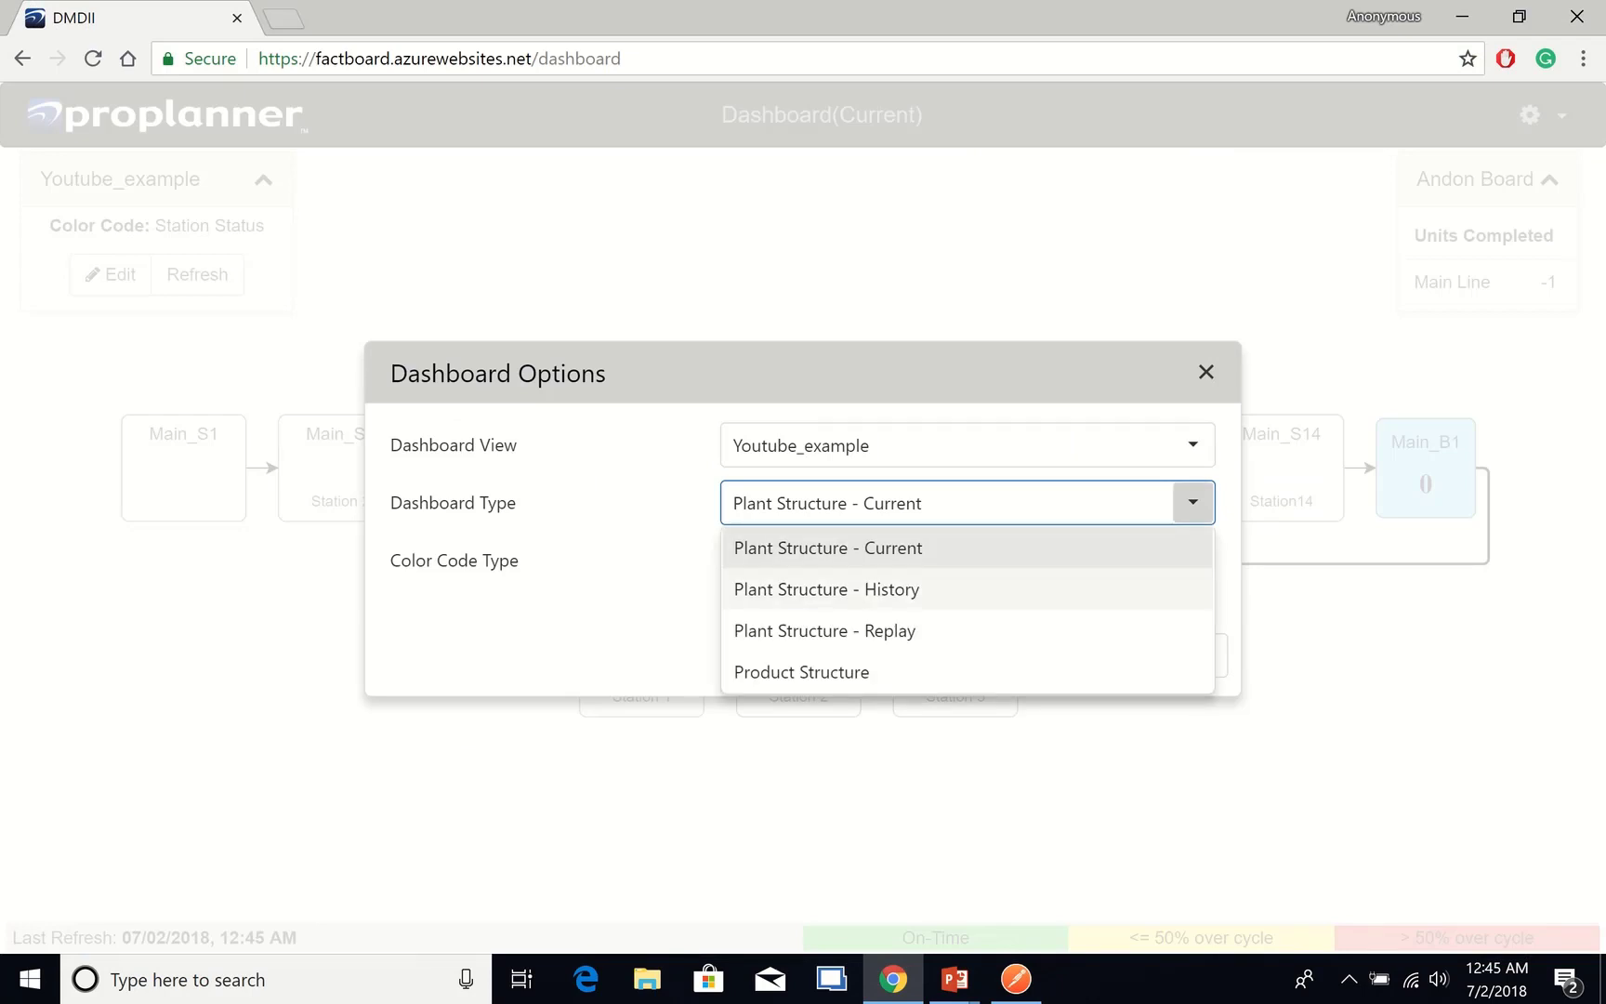
pyautogui.click(967, 590)
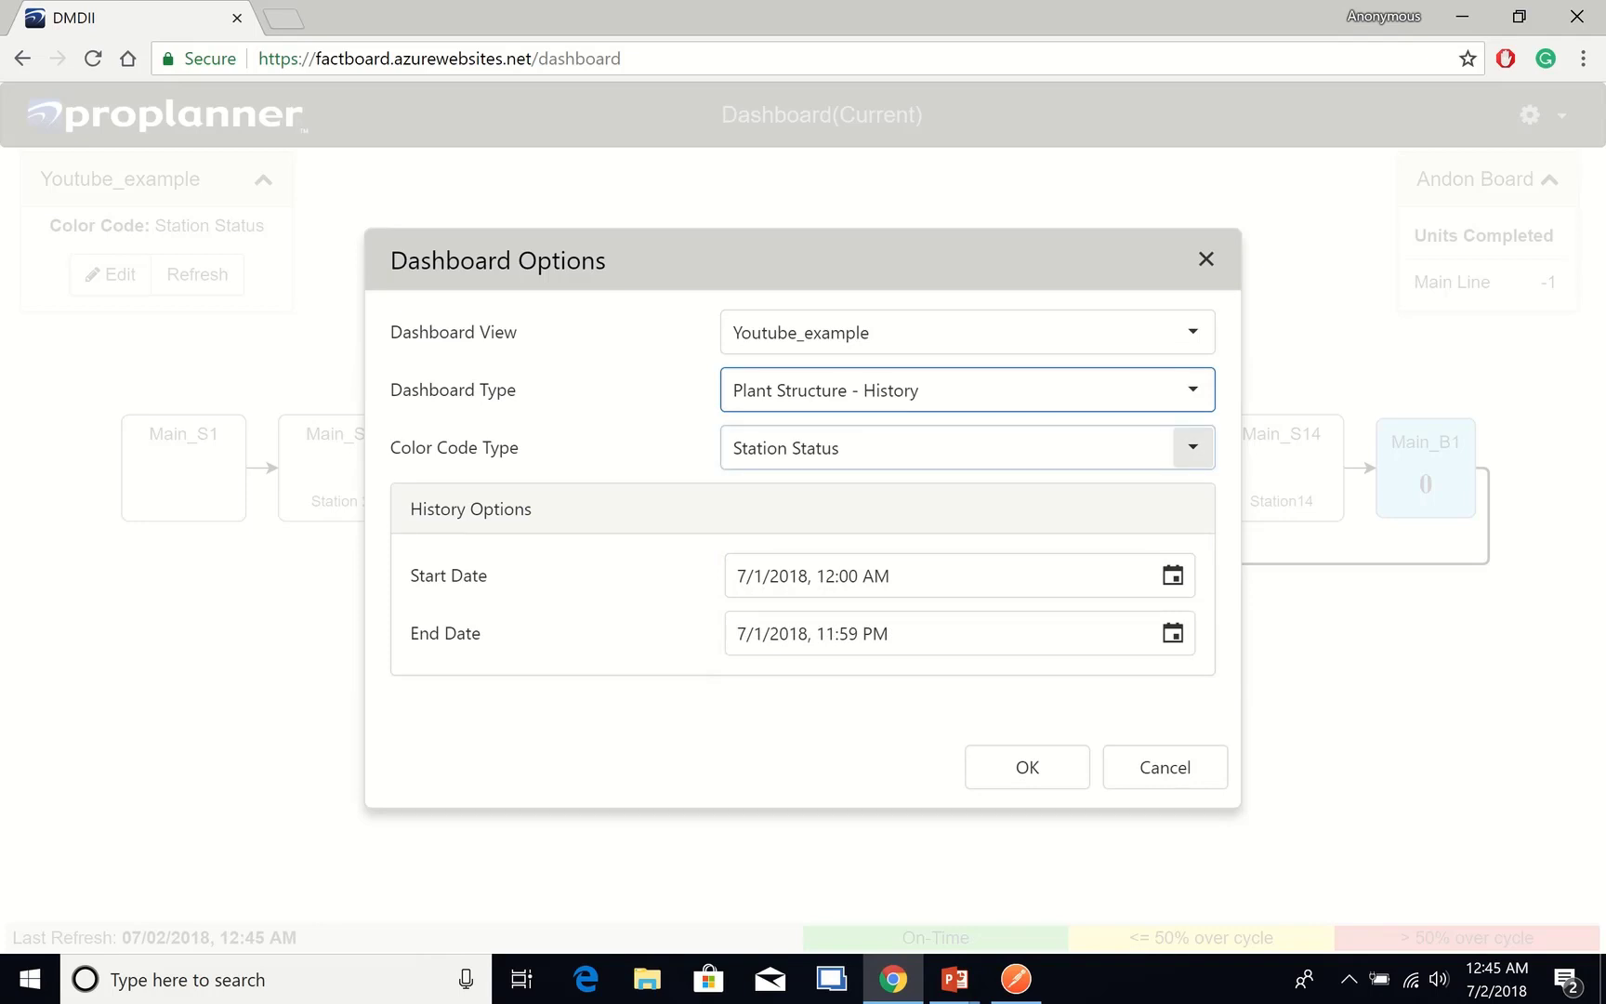
pyautogui.click(1193, 447)
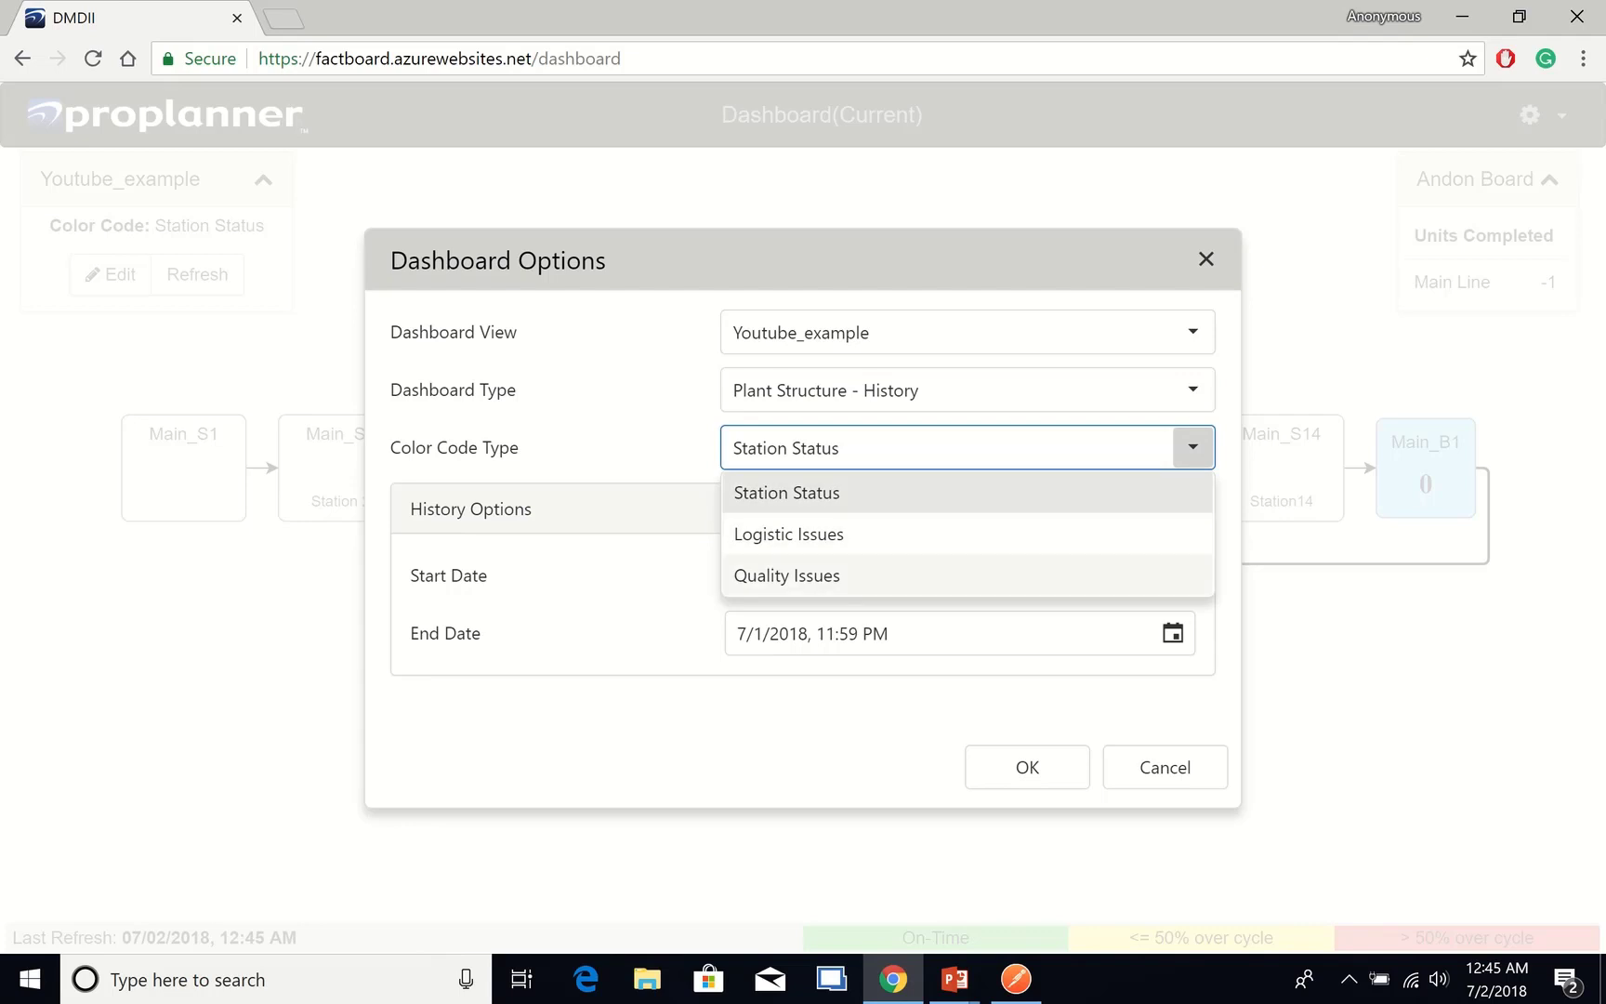
pyautogui.click(967, 492)
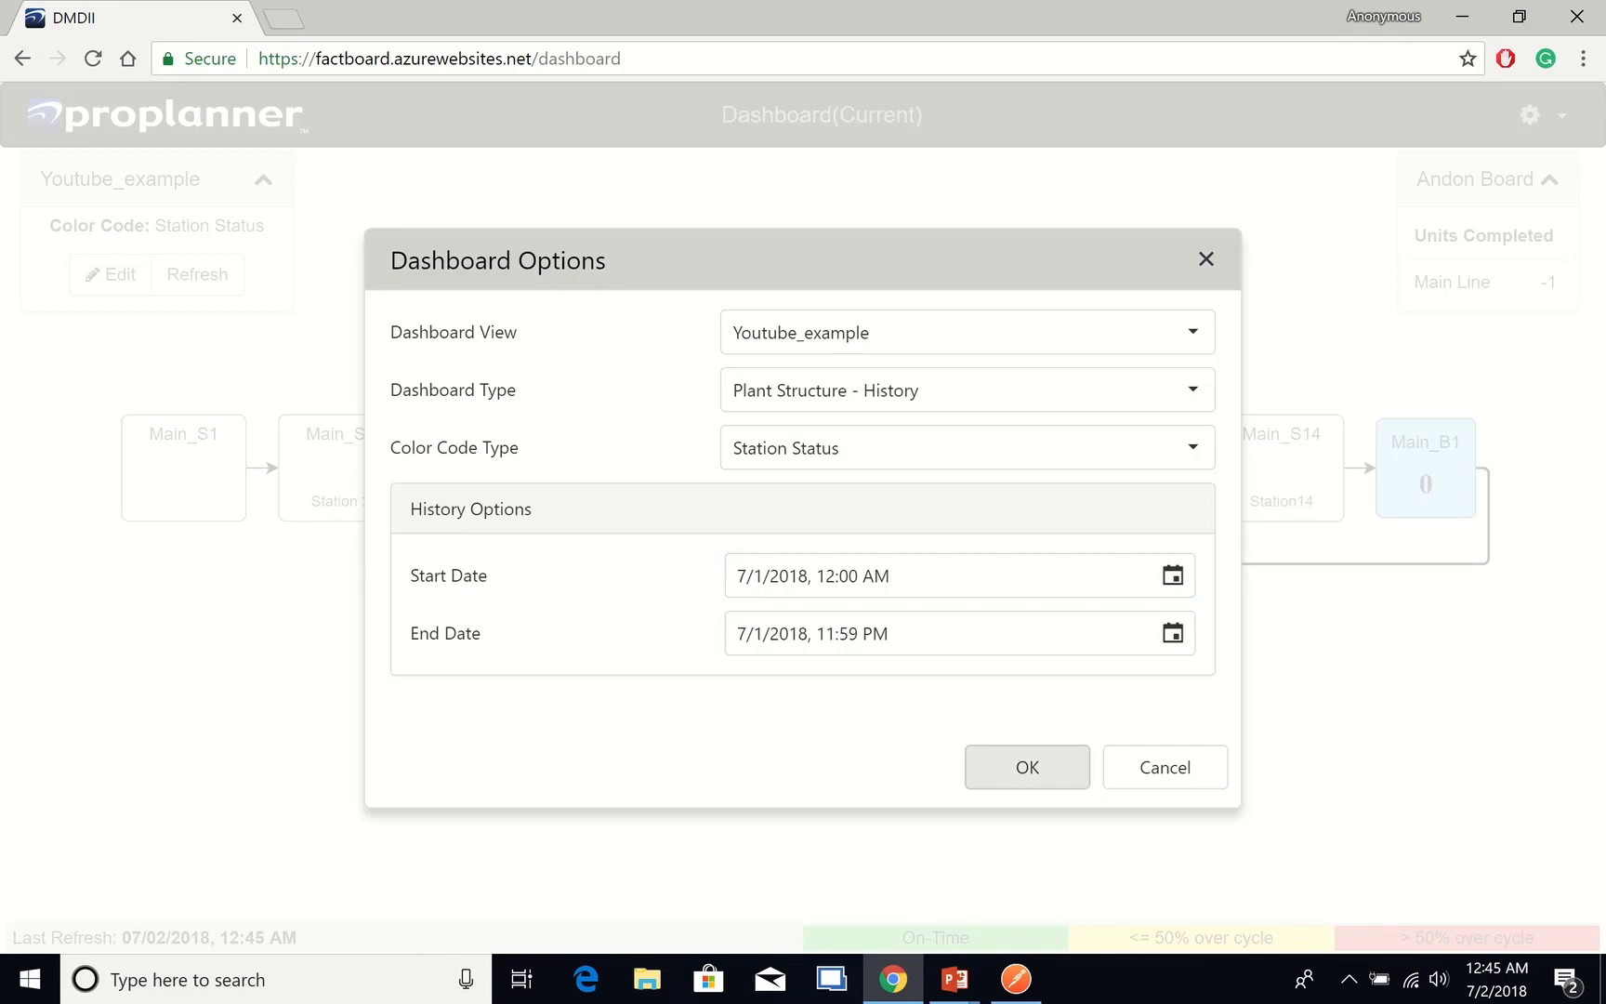
pyautogui.click(1028, 767)
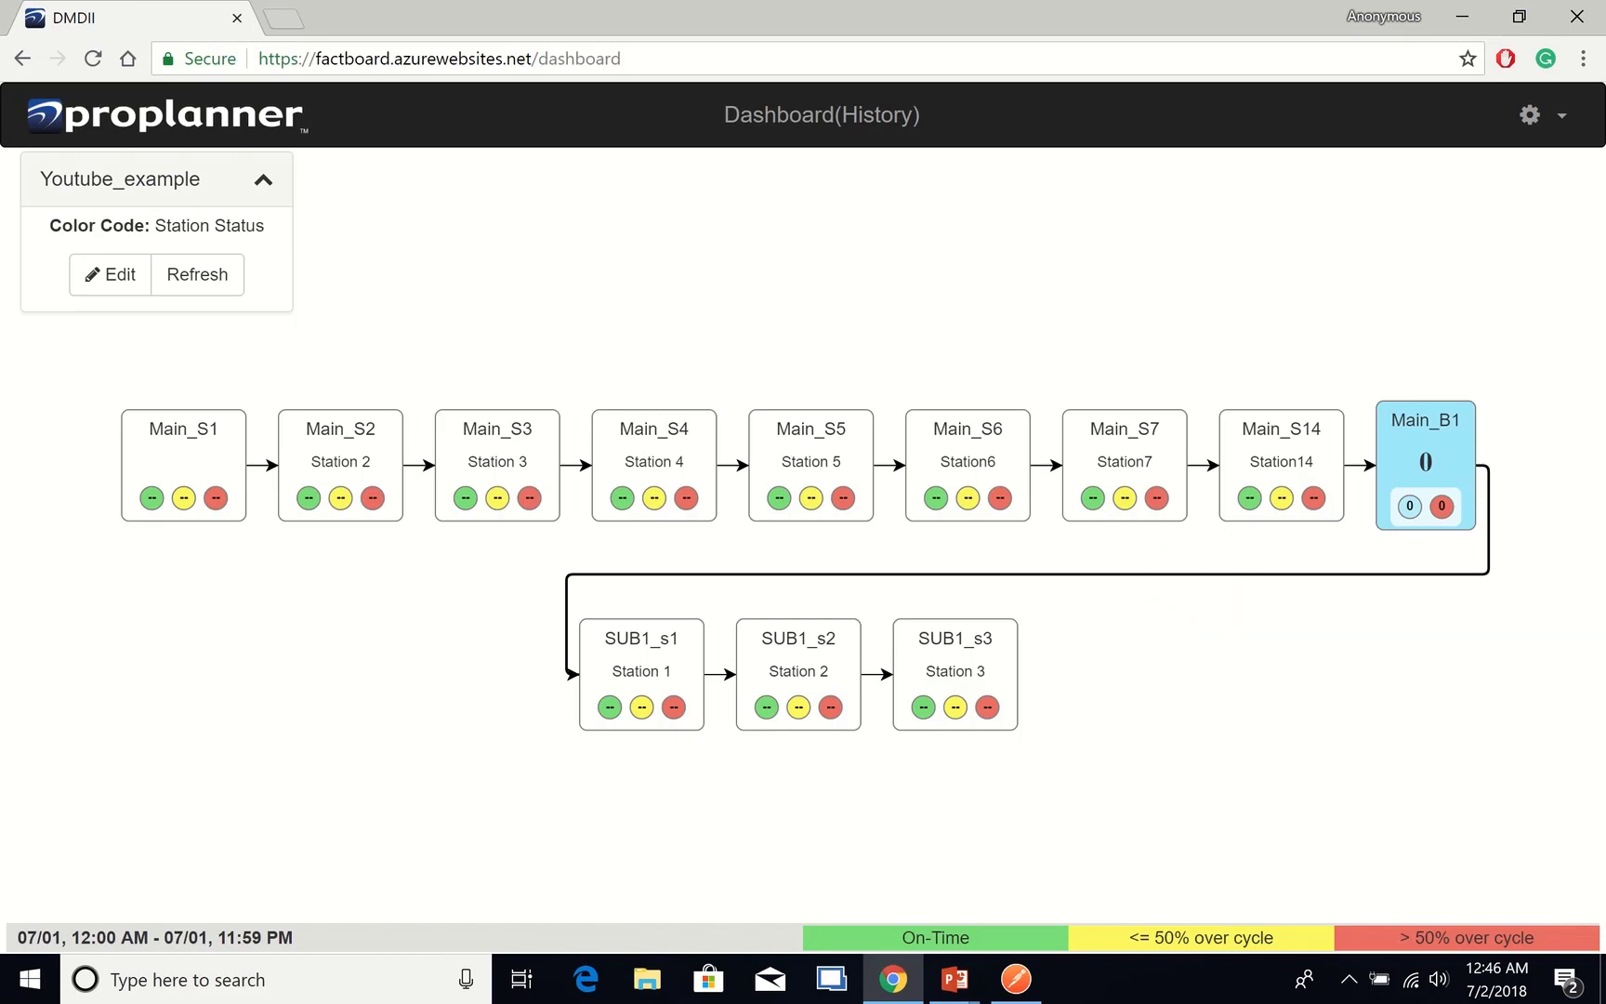
# Step: Check the unit transactions of station Main_S6 for the selected history date range, and close the list
pyautogui.click(968, 465)
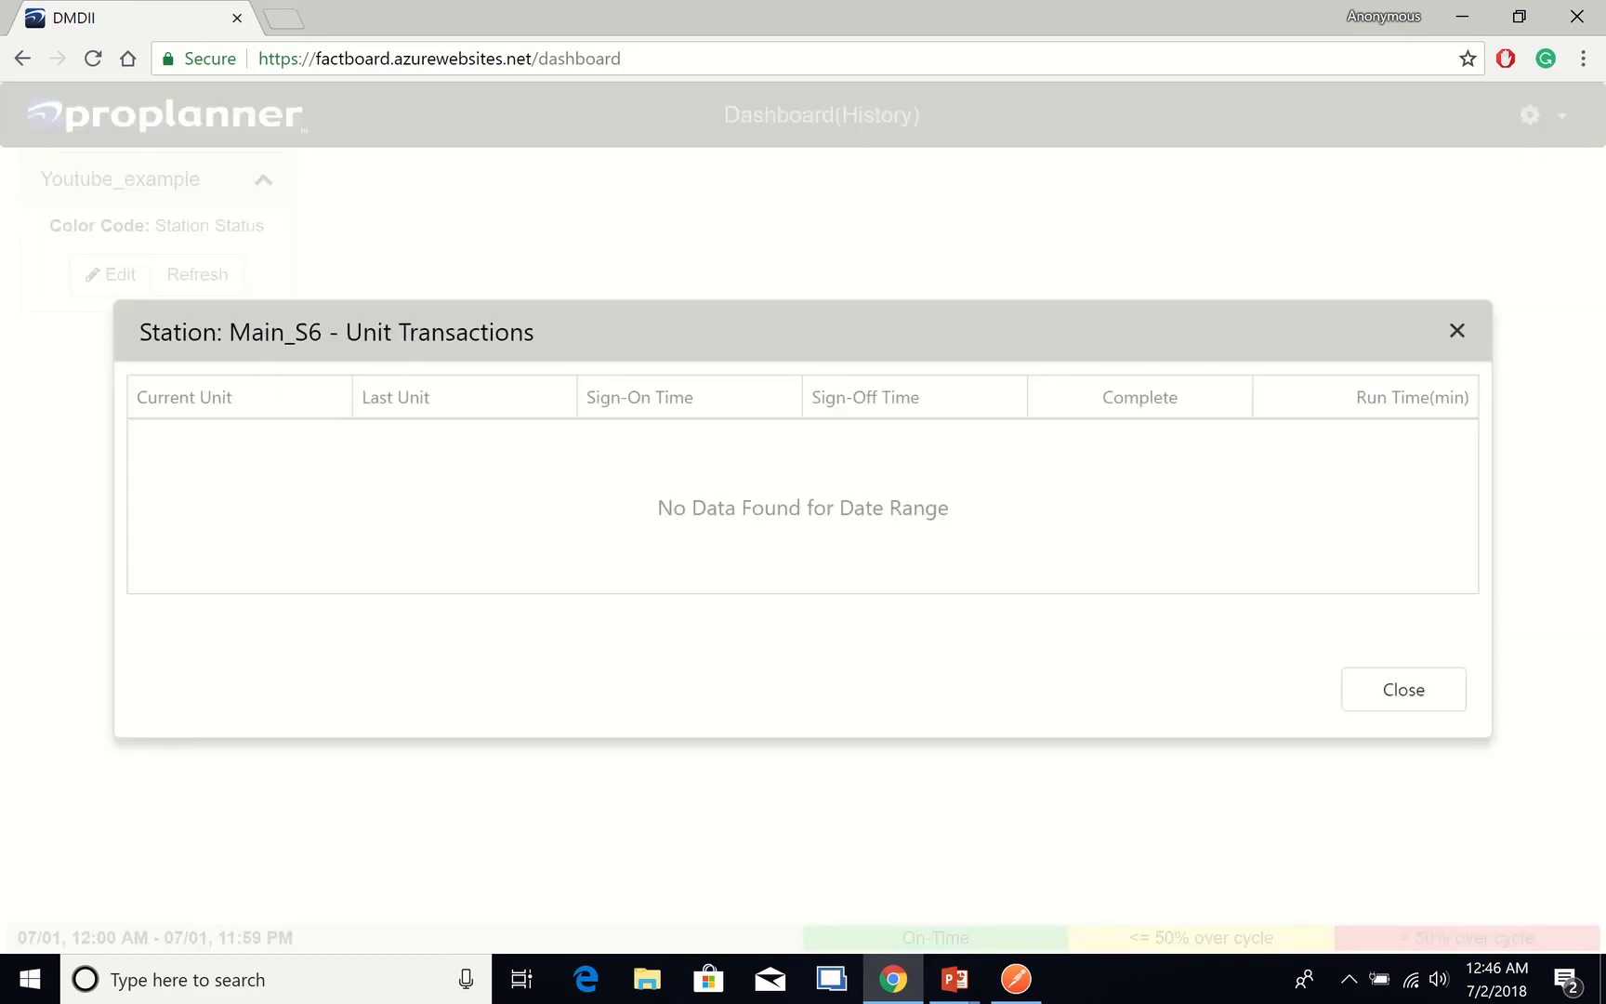
pyautogui.click(1457, 331)
# Step: Set the history end date to 7/2/2018, 11:59 PM, apply it, and review the unit transactions of station Main_S6
pyautogui.click(110, 274)
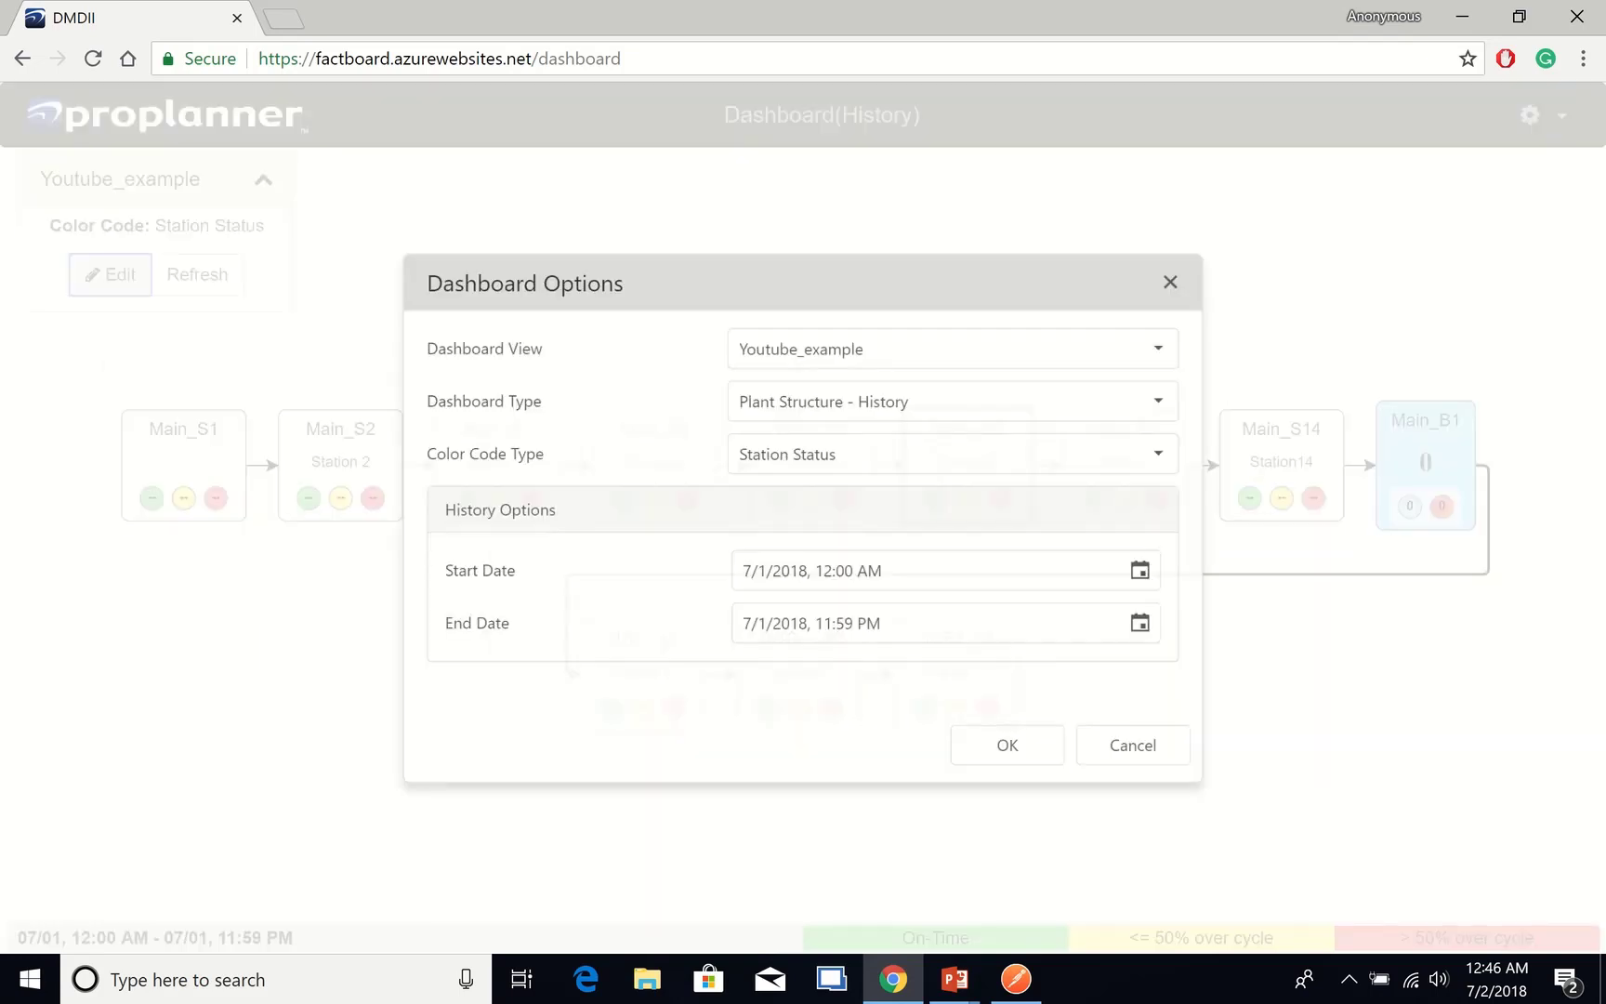
pyautogui.click(1174, 633)
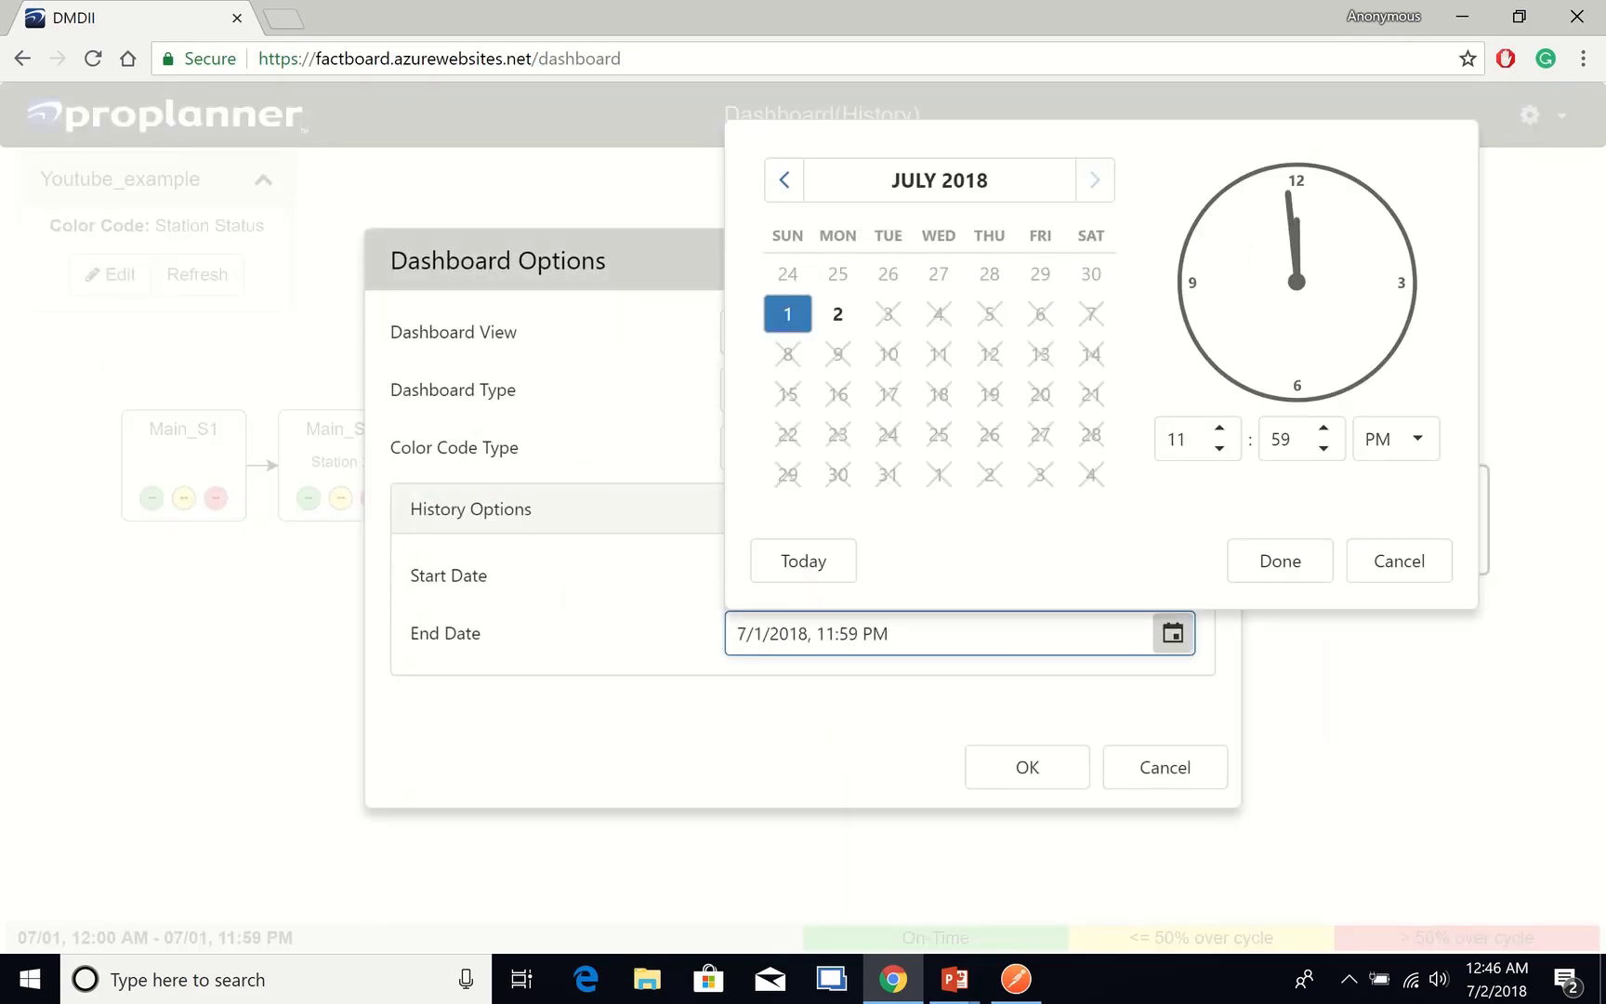
pyautogui.click(838, 314)
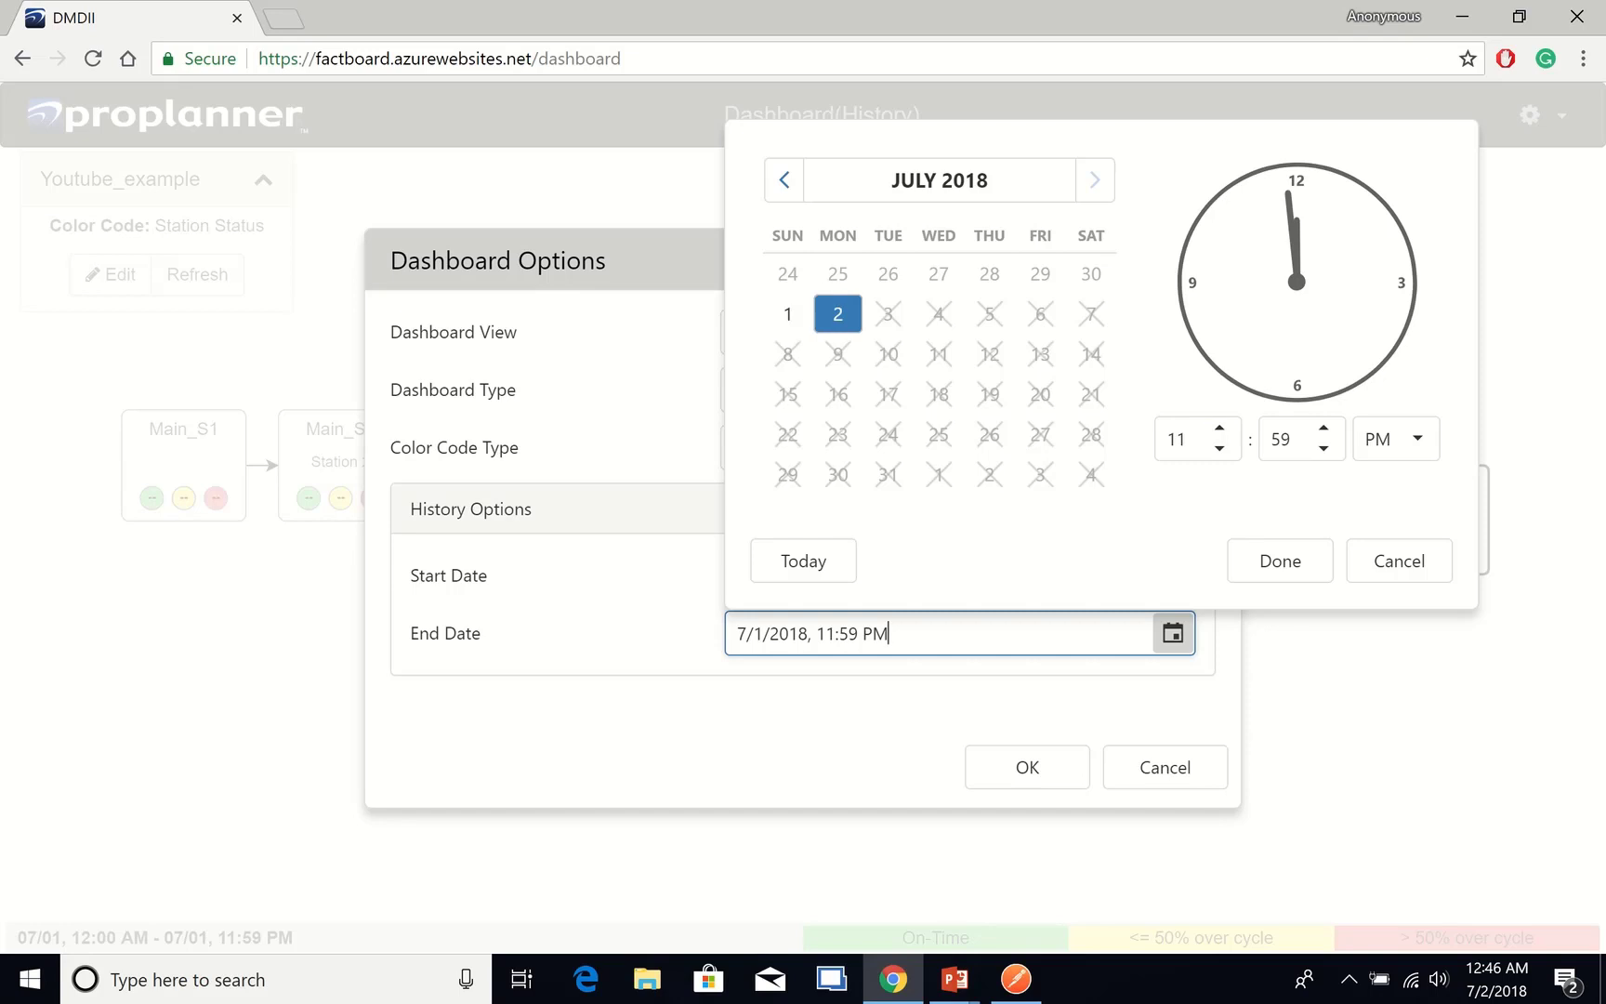
pyautogui.click(1280, 560)
pyautogui.click(1028, 767)
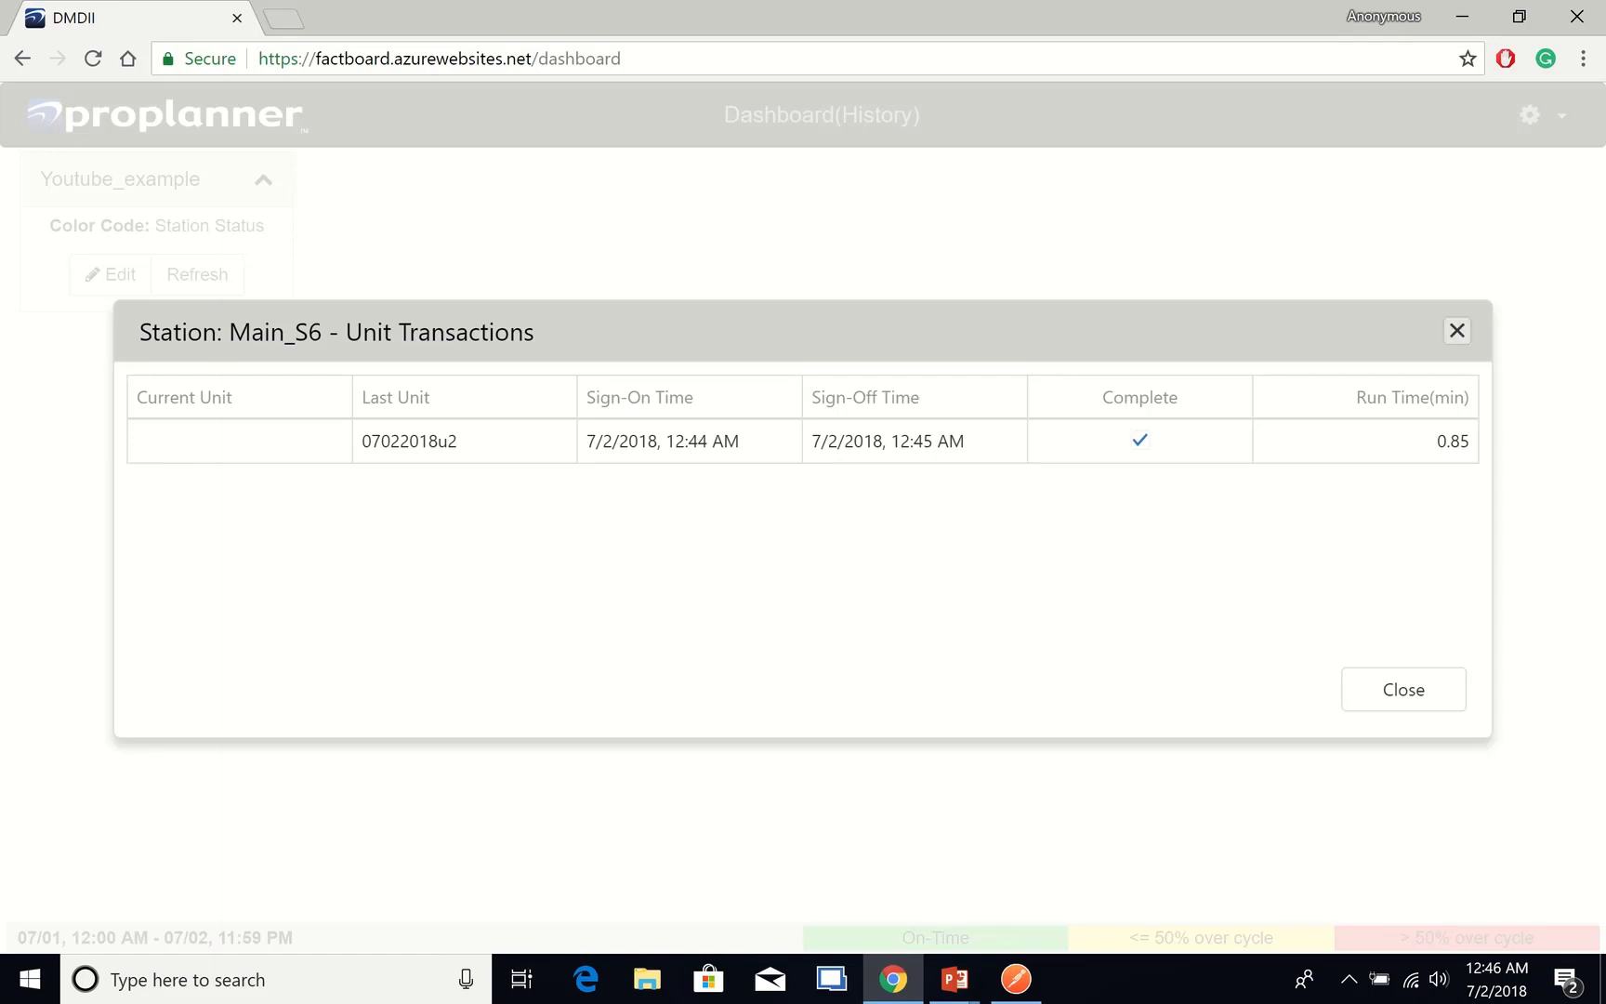
pyautogui.click(1457, 331)
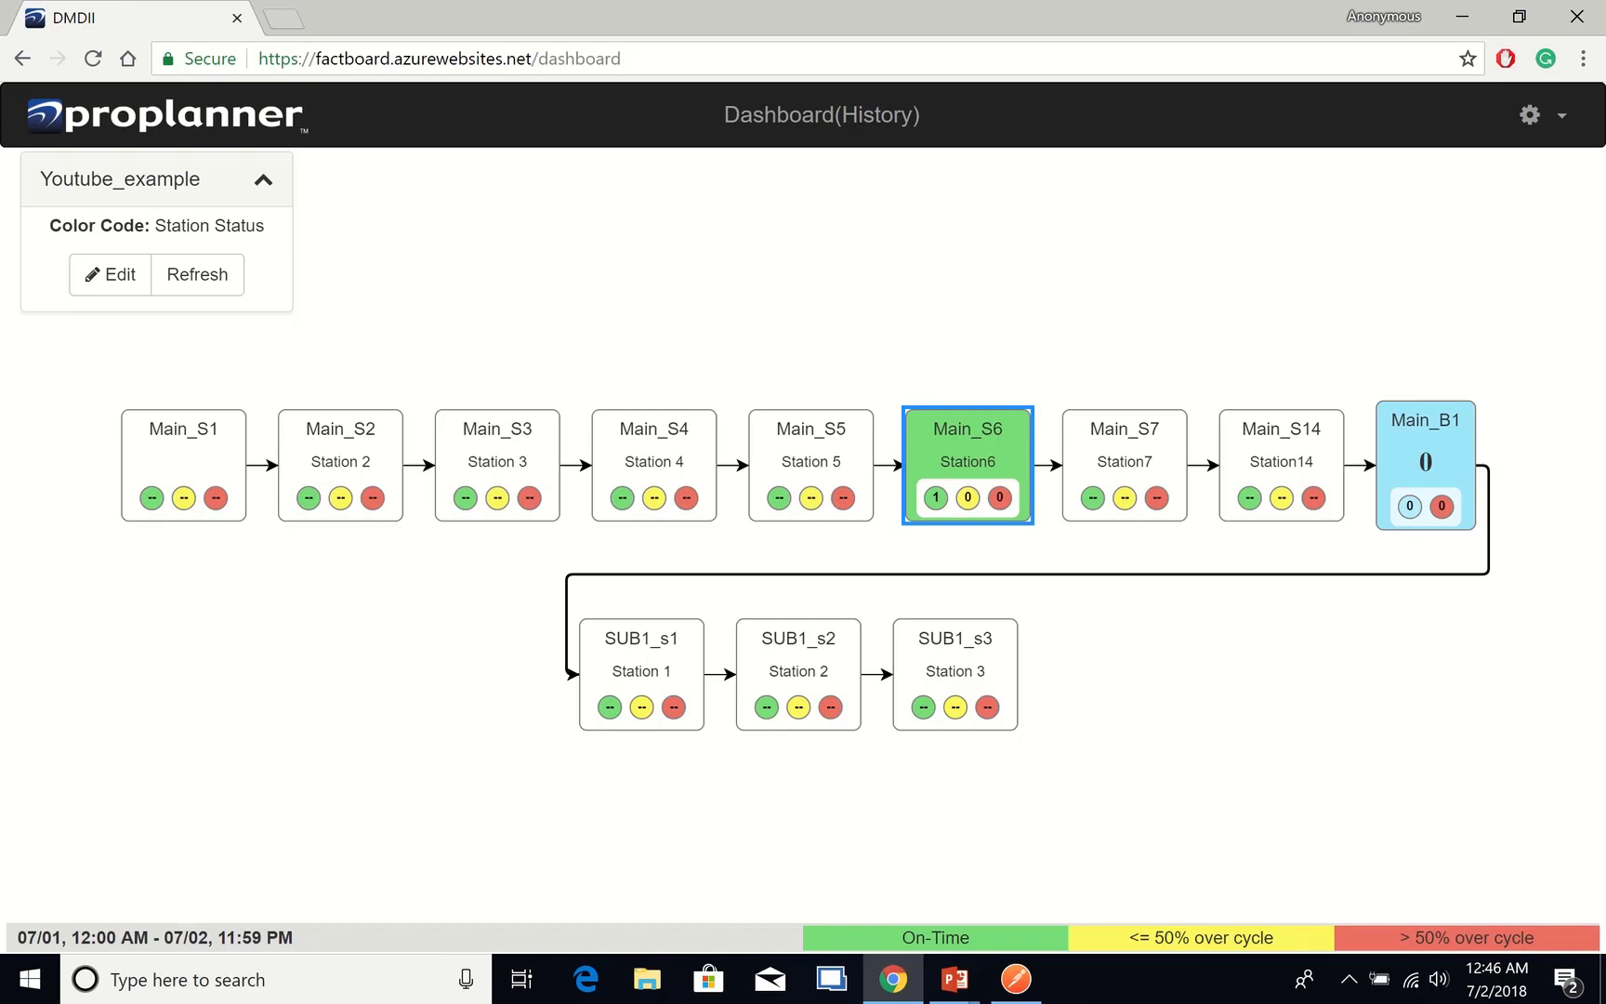
pyautogui.moveTo(995, 501)
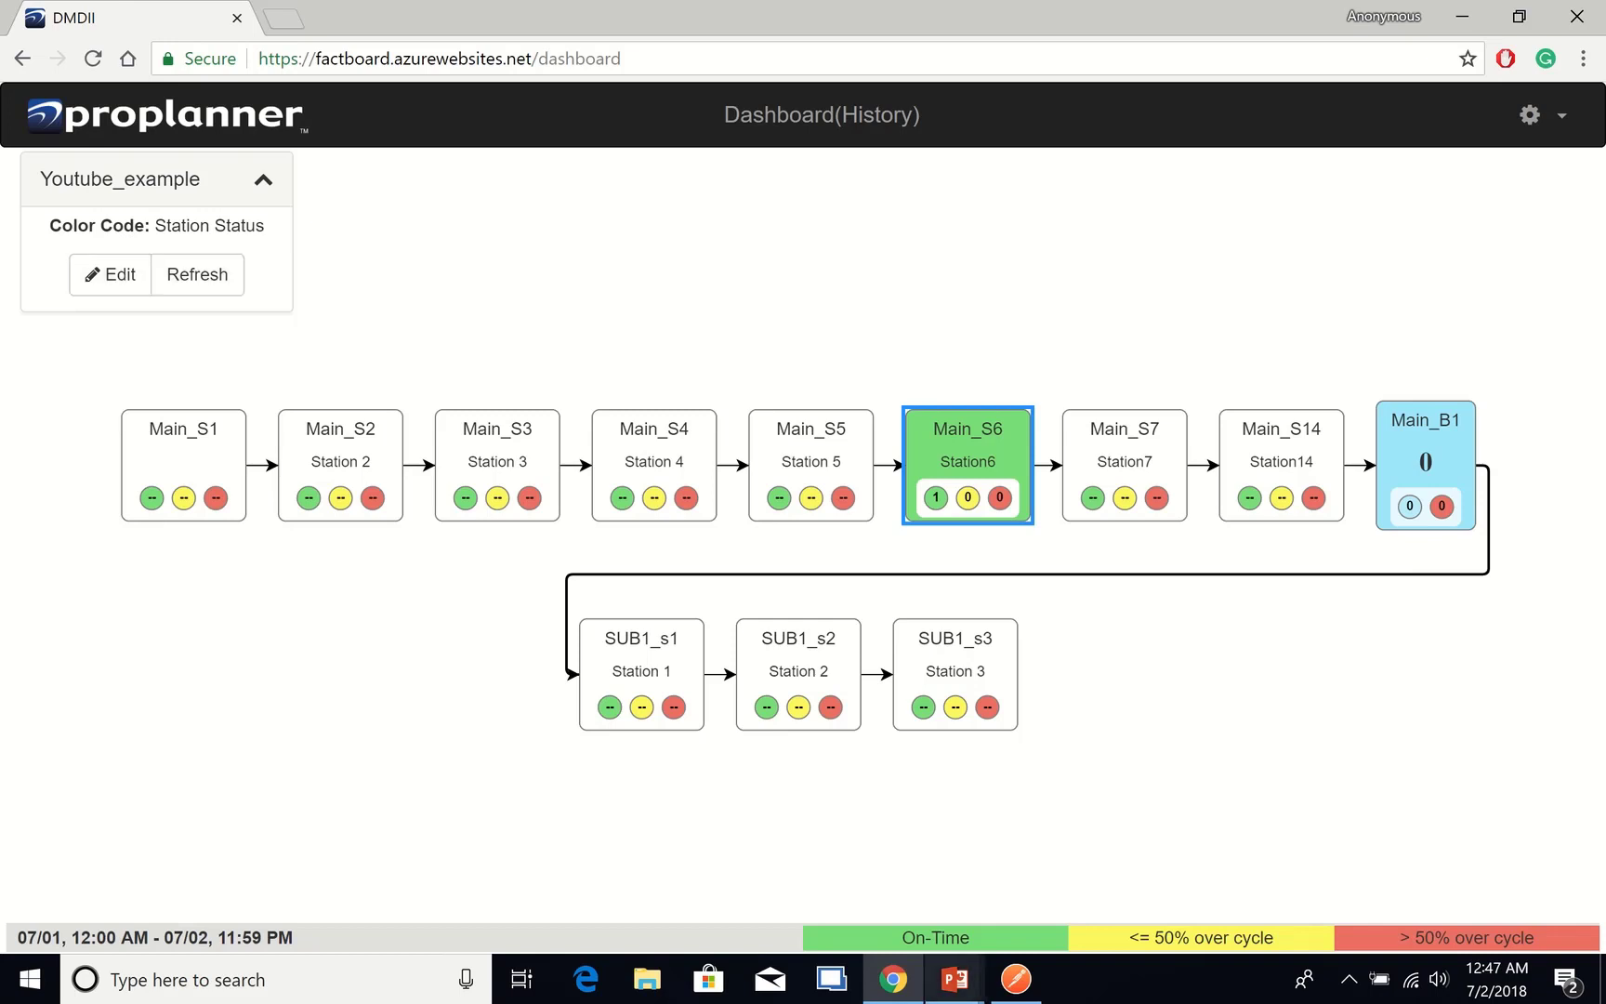
# Step: Set the dashboard type to Plant Structure - Current in the dashboard options and look through the available color code types
pyautogui.click(110, 274)
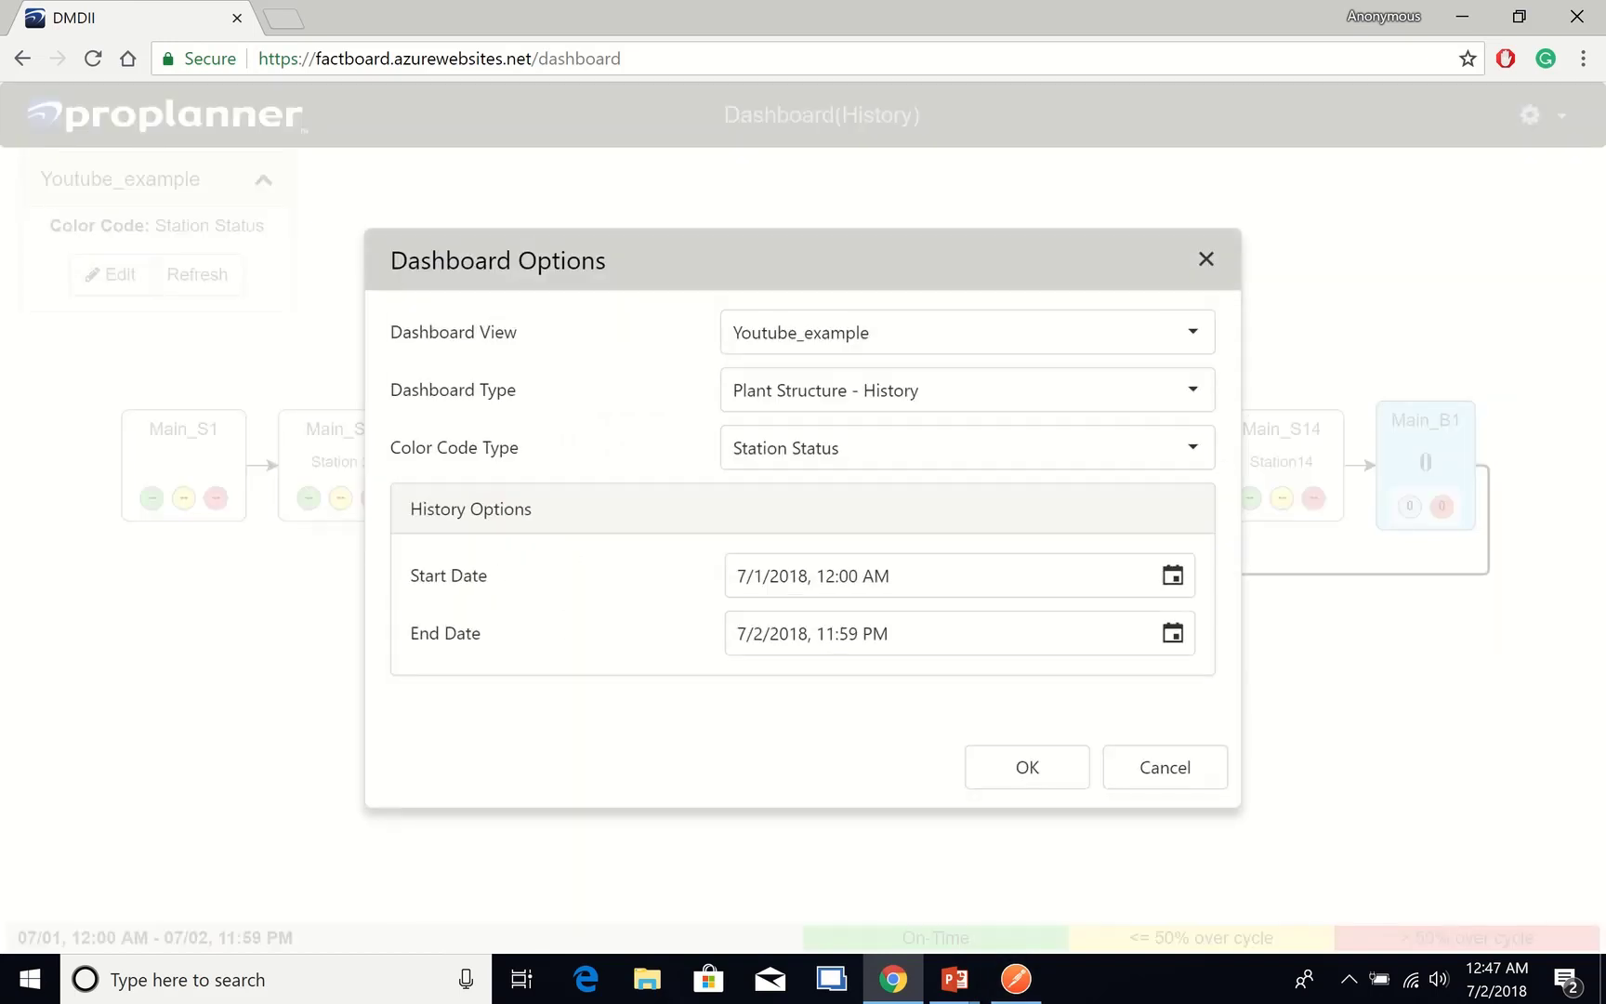
pyautogui.click(1193, 448)
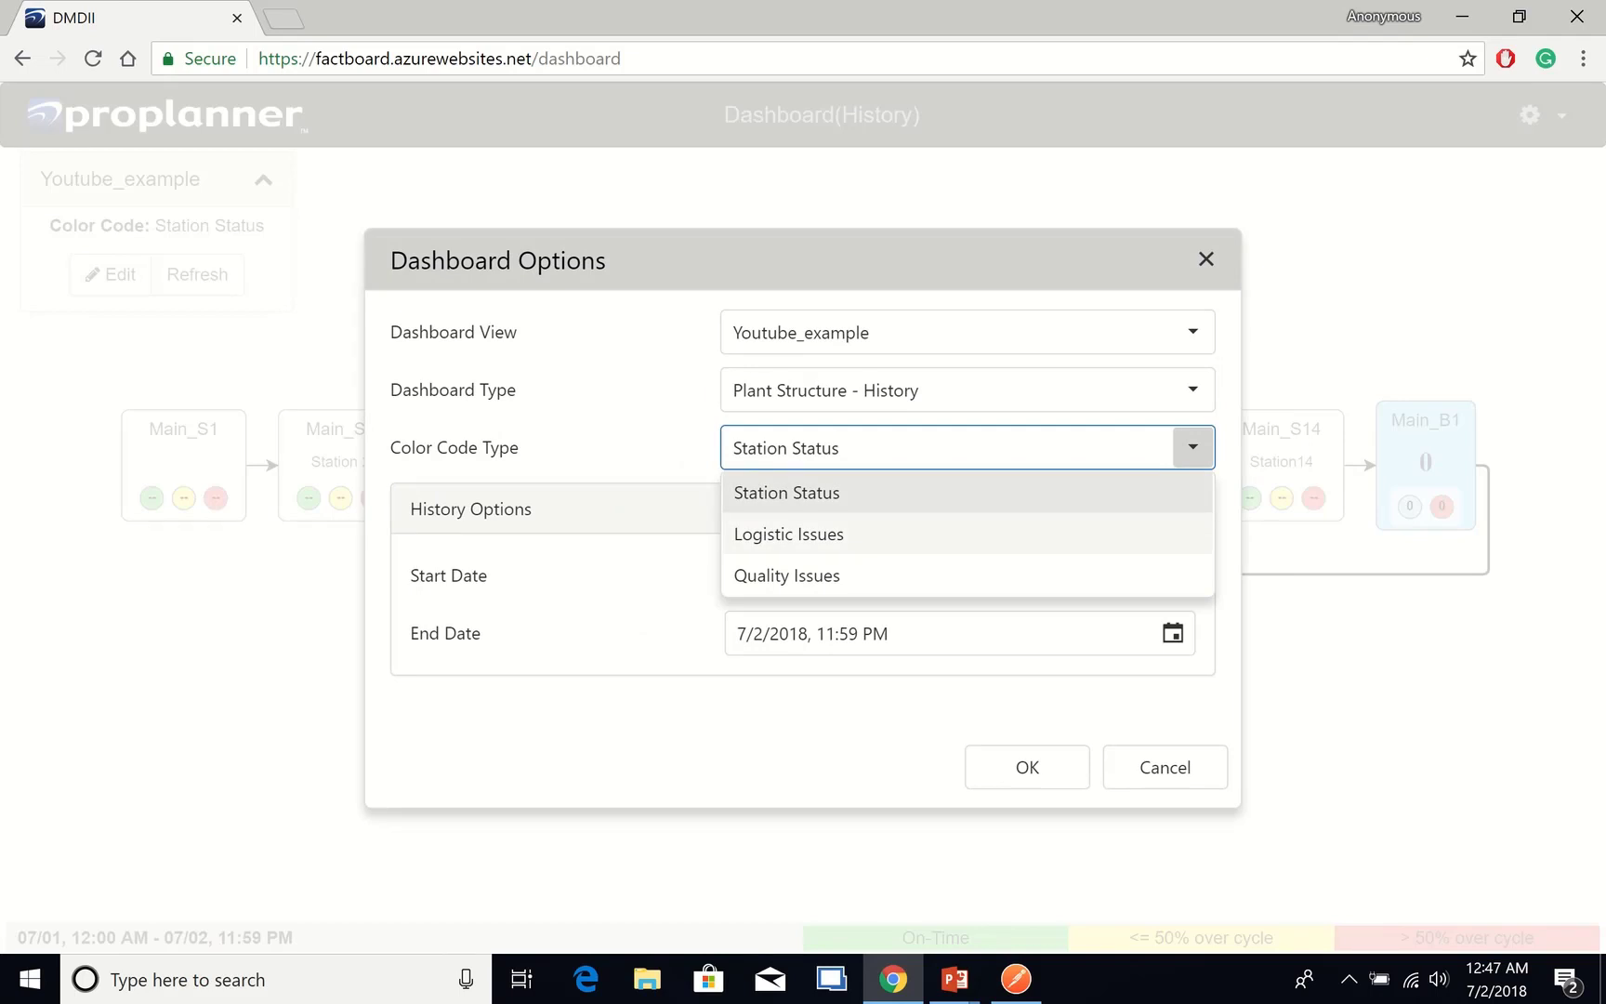
pyautogui.click(1193, 390)
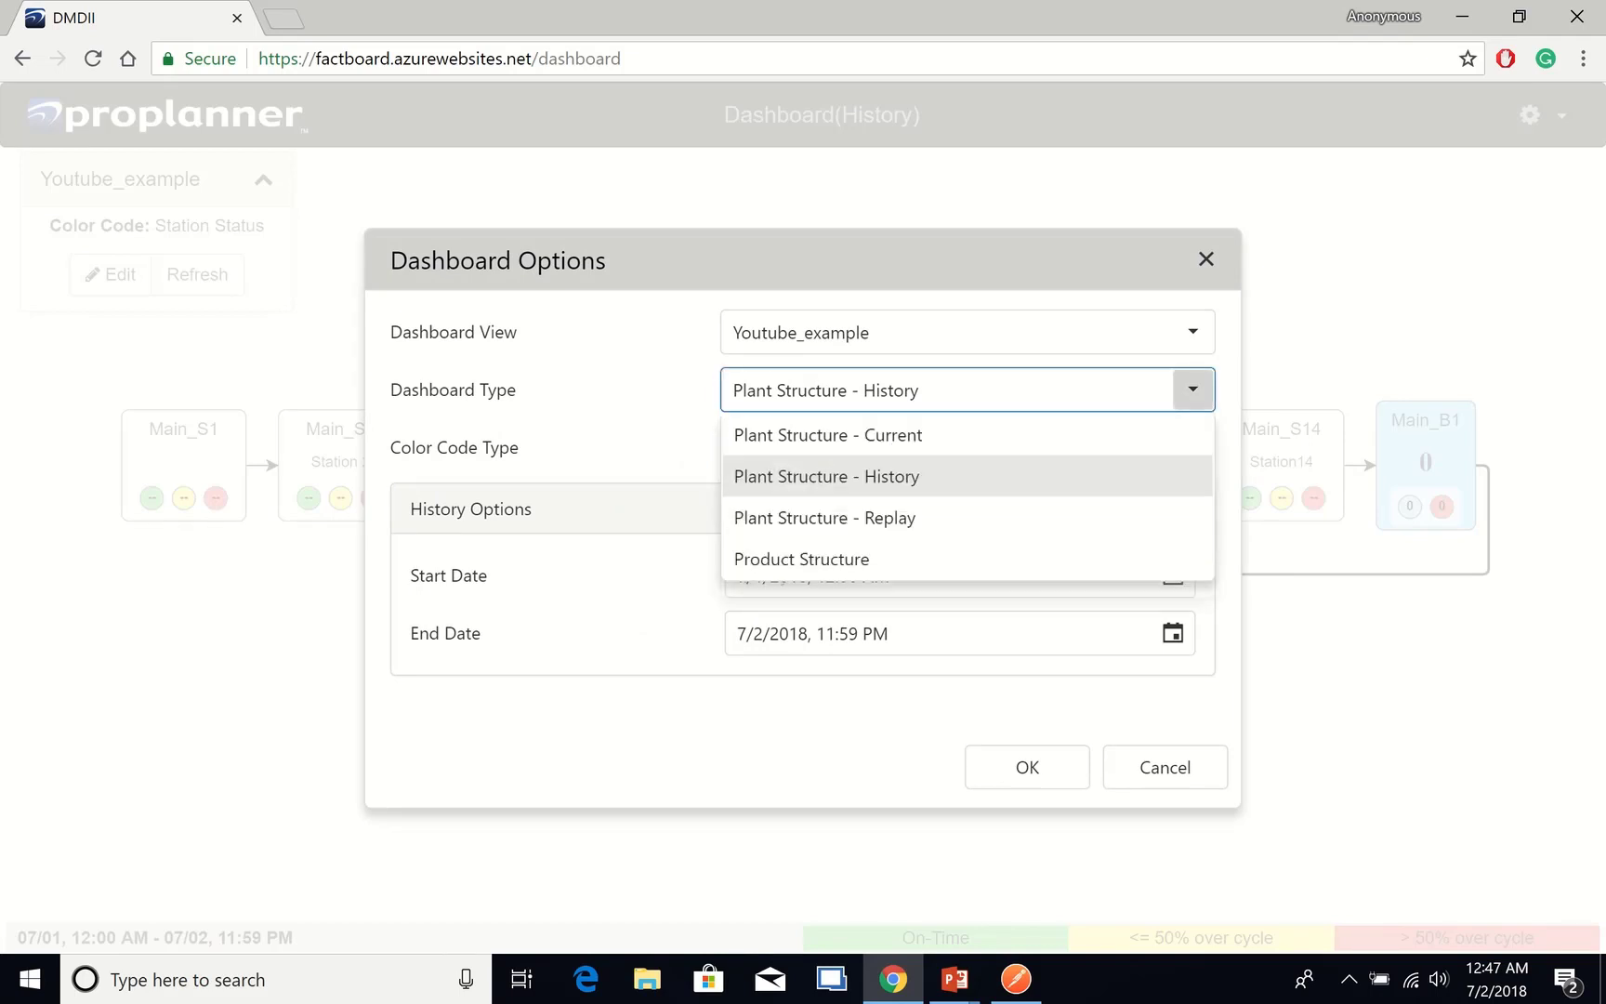
pyautogui.click(818, 434)
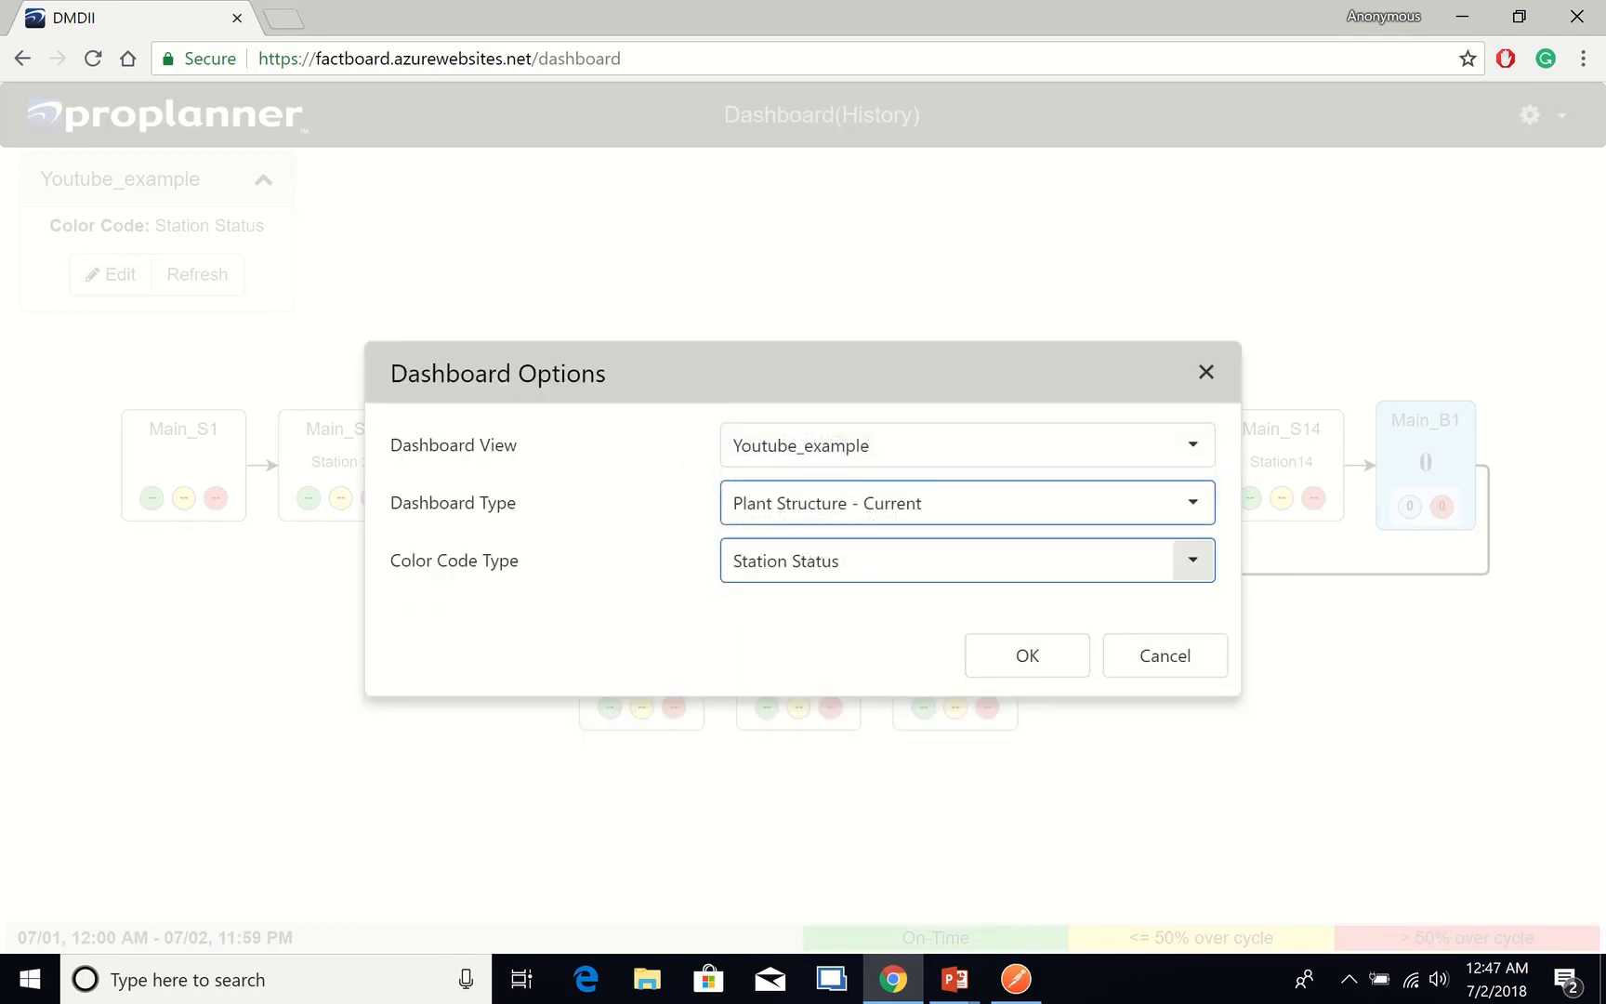
pyautogui.click(1193, 560)
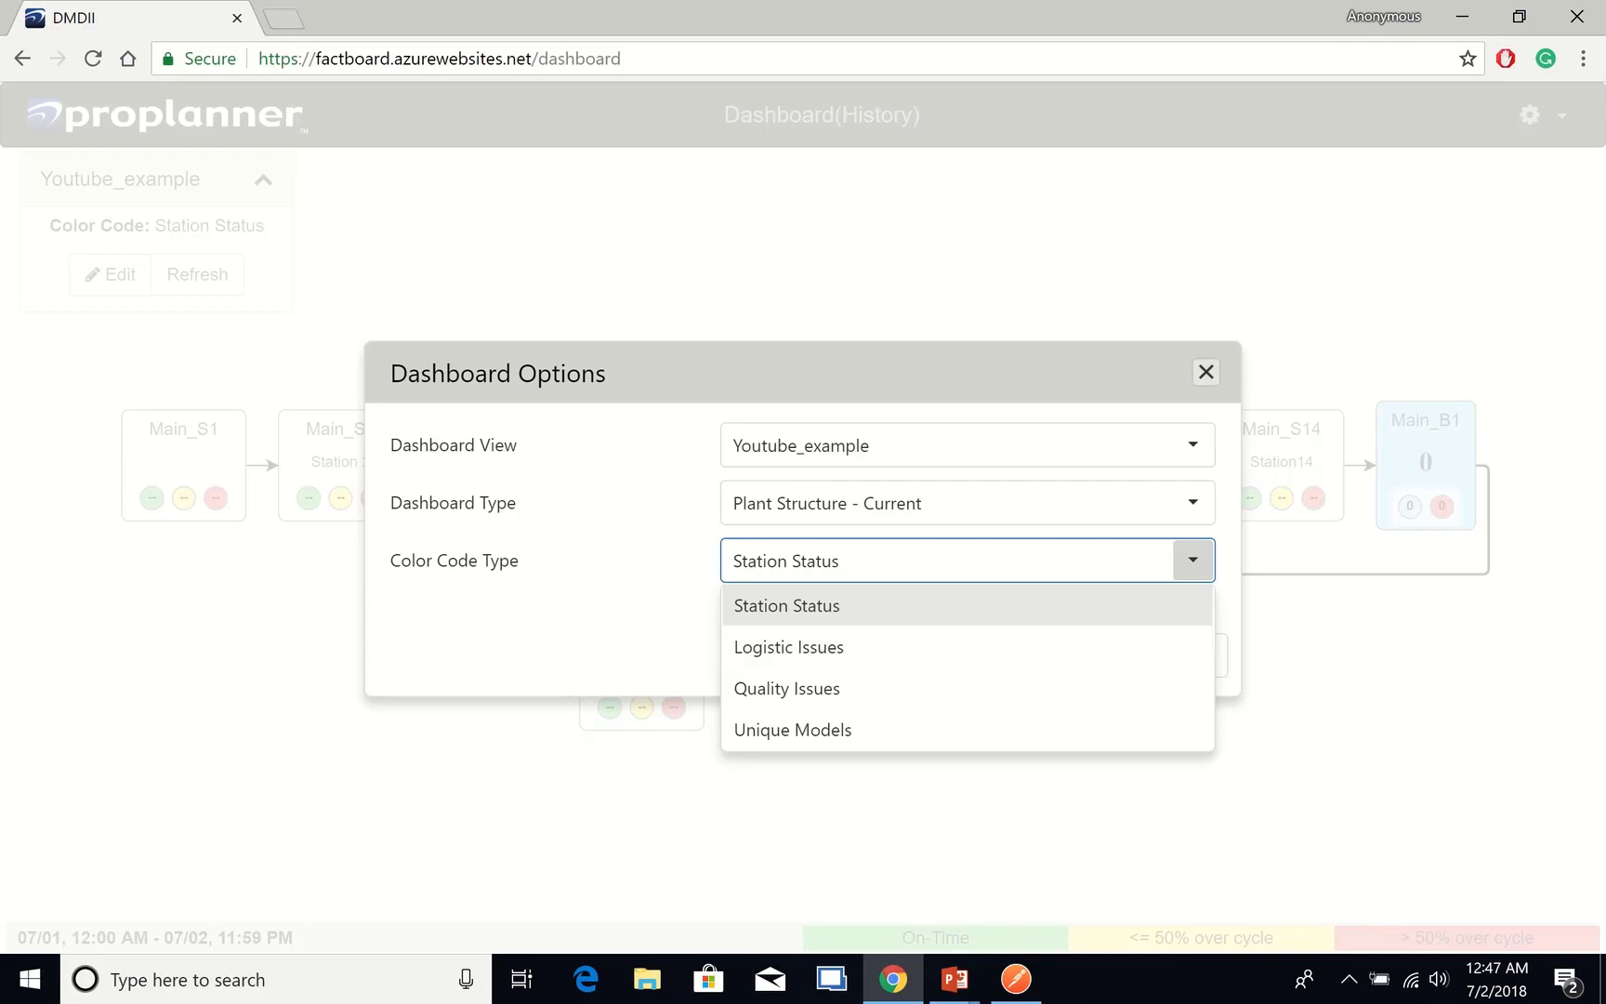